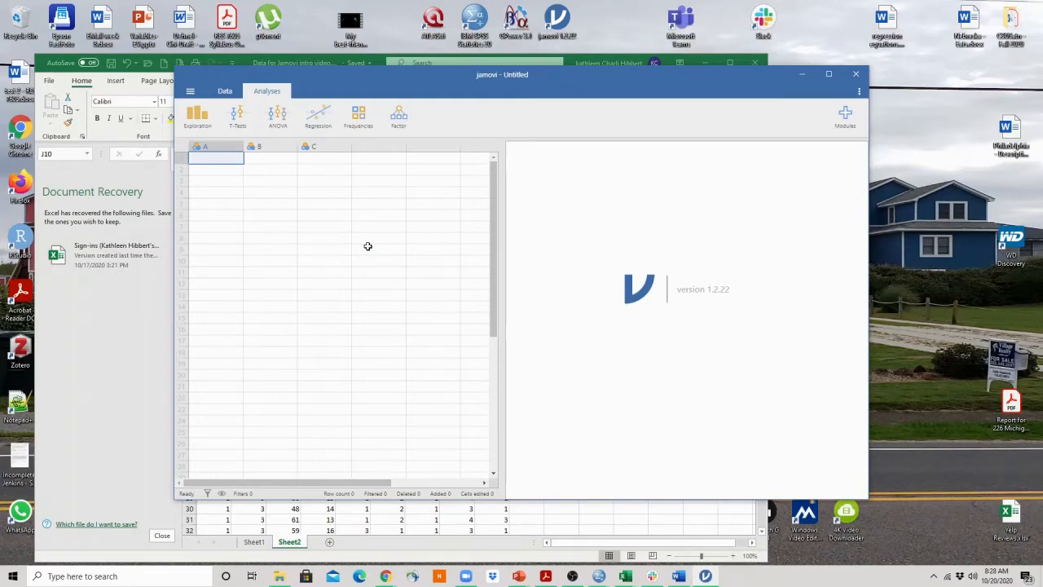
Switch to the Excel workbook and copy the data in A2:I170 of Sheet2, leaving out the header row
left_click(359, 507)
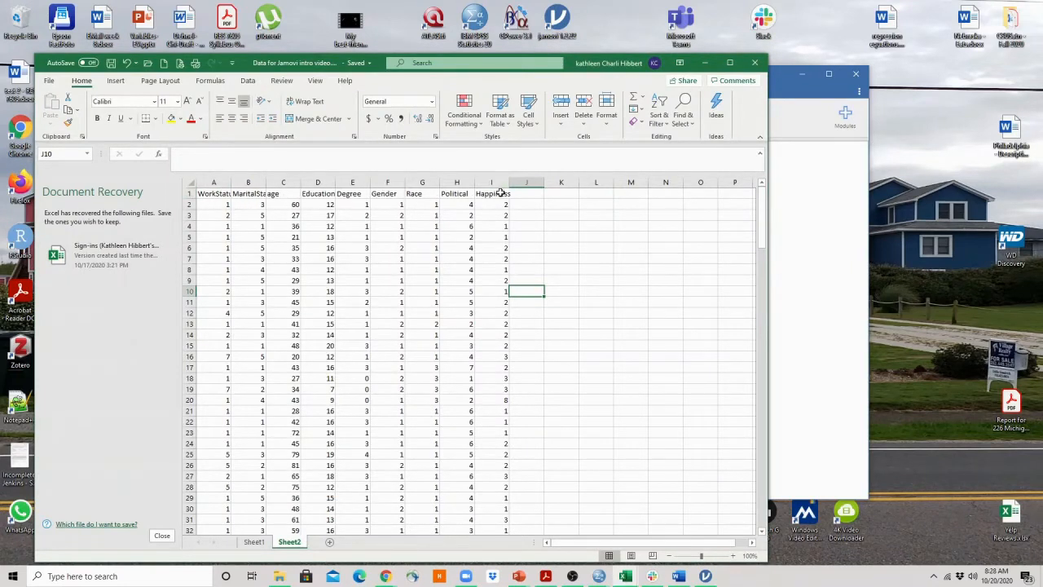
left_click_drag(213, 204, 495, 503)
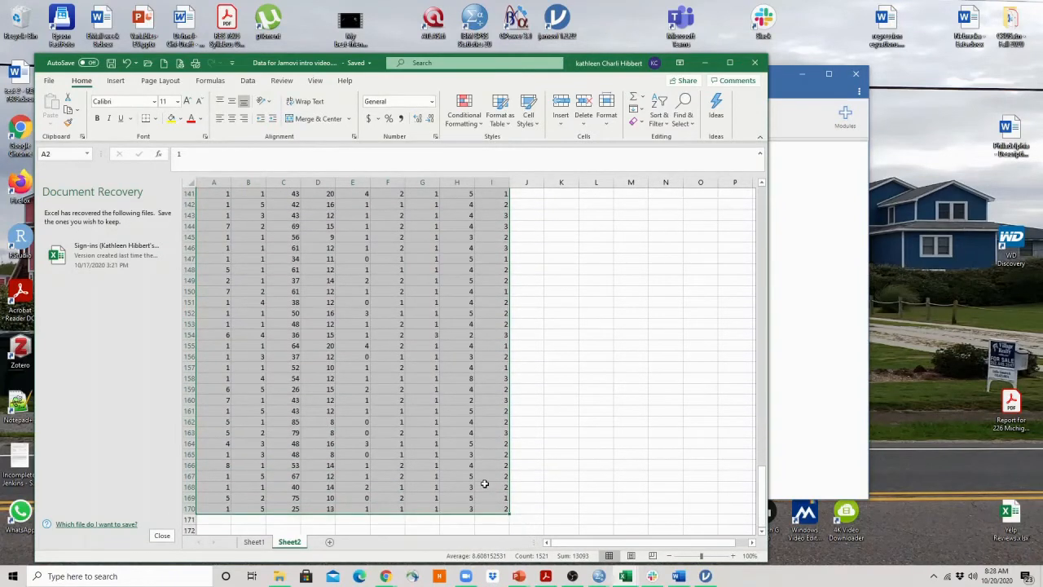
right_click(487, 487)
left_click(513, 203)
scroll(517, 209, "up", 20)
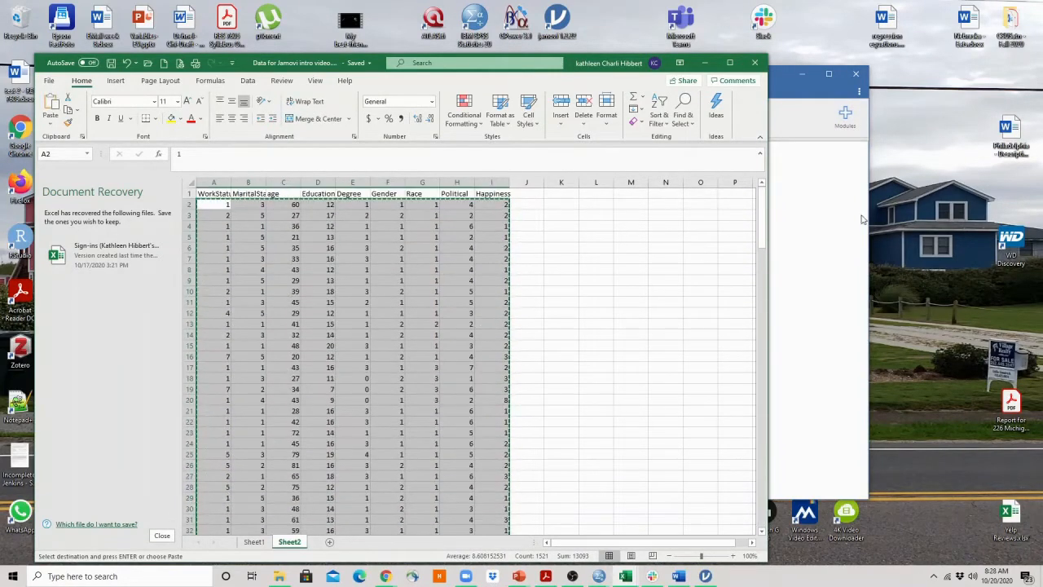
Switch to jamovi and paste the copied data starting at the first row of column A
left_click(831, 233)
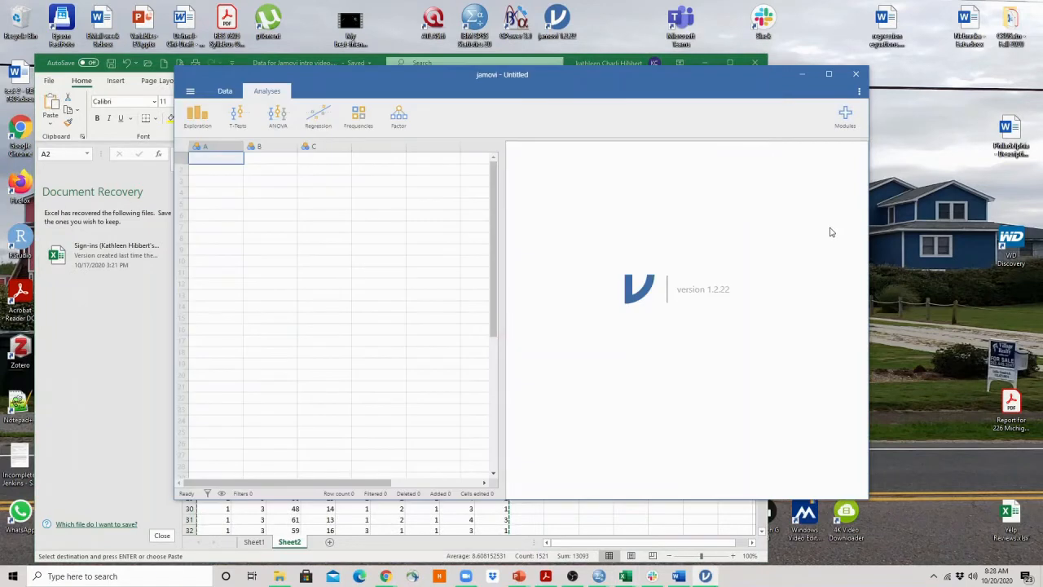
right_click(196, 160)
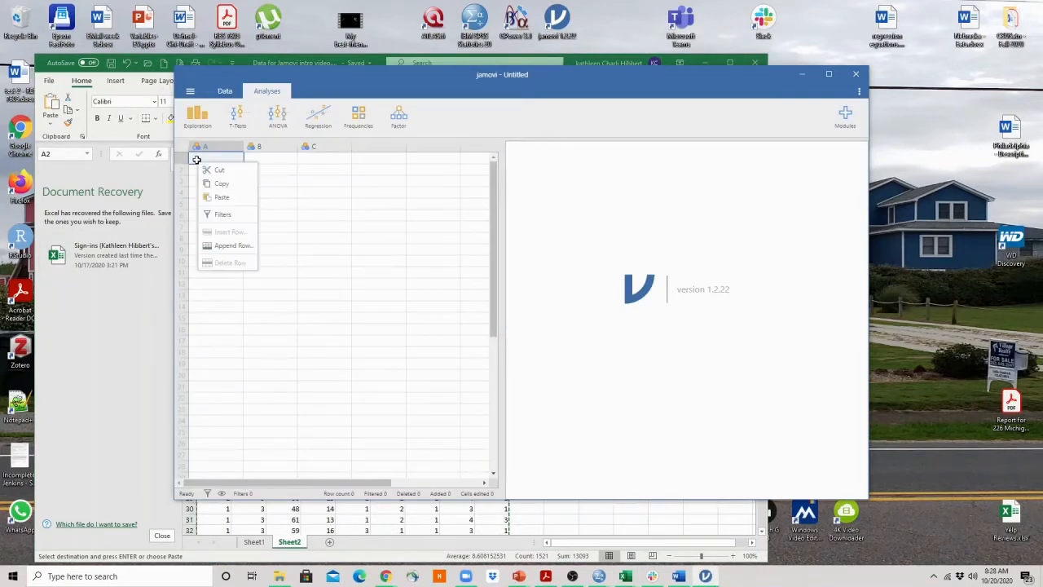
left_click(217, 198)
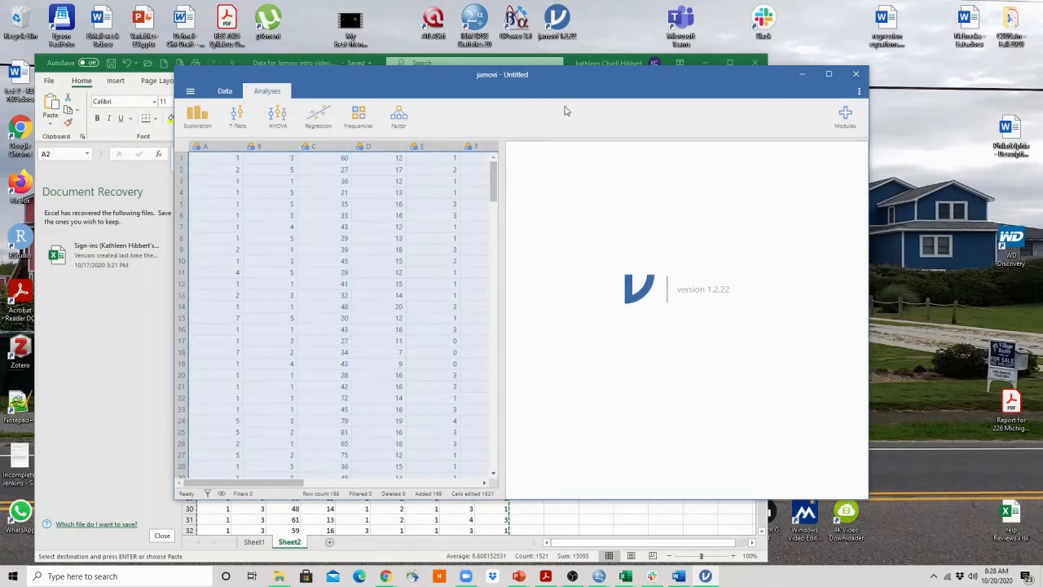
Enlarge the jamovi window to nearly full screen height and widen its data area to show columns A through I
left_click_drag(560, 76, 629, 68)
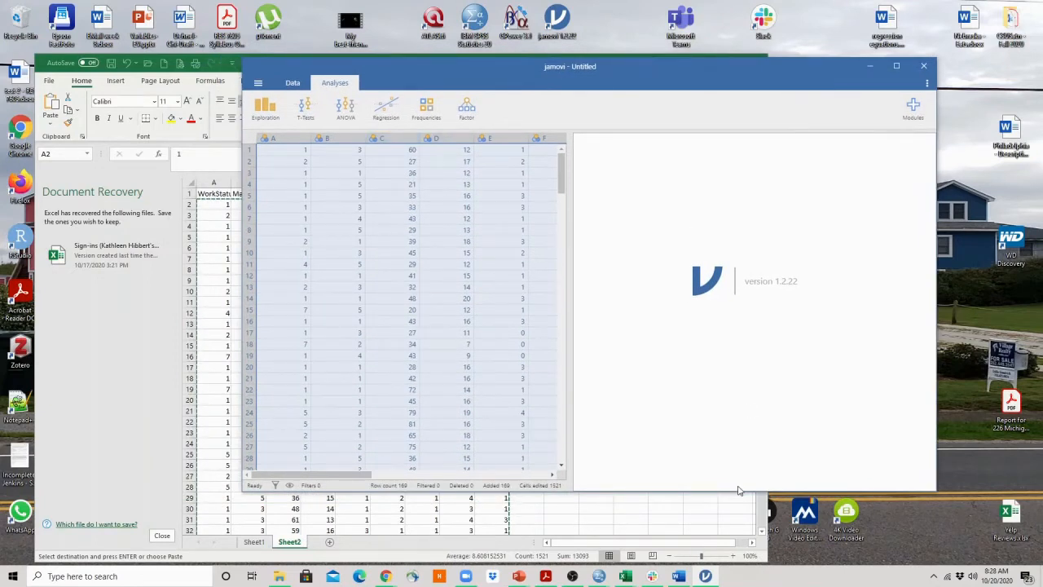
left_click_drag(738, 493, 736, 565)
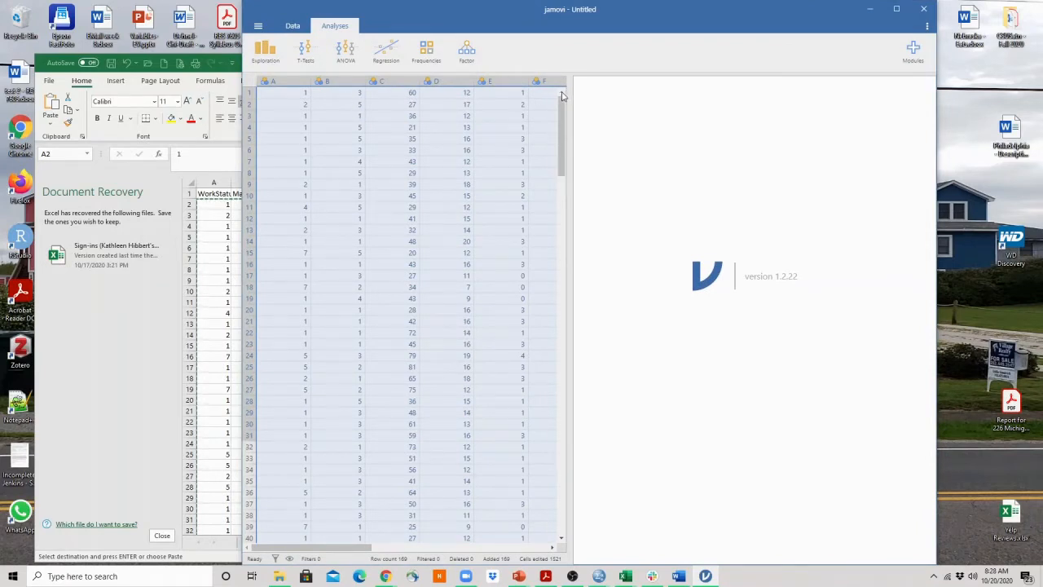
left_click_drag(571, 98, 822, 136)
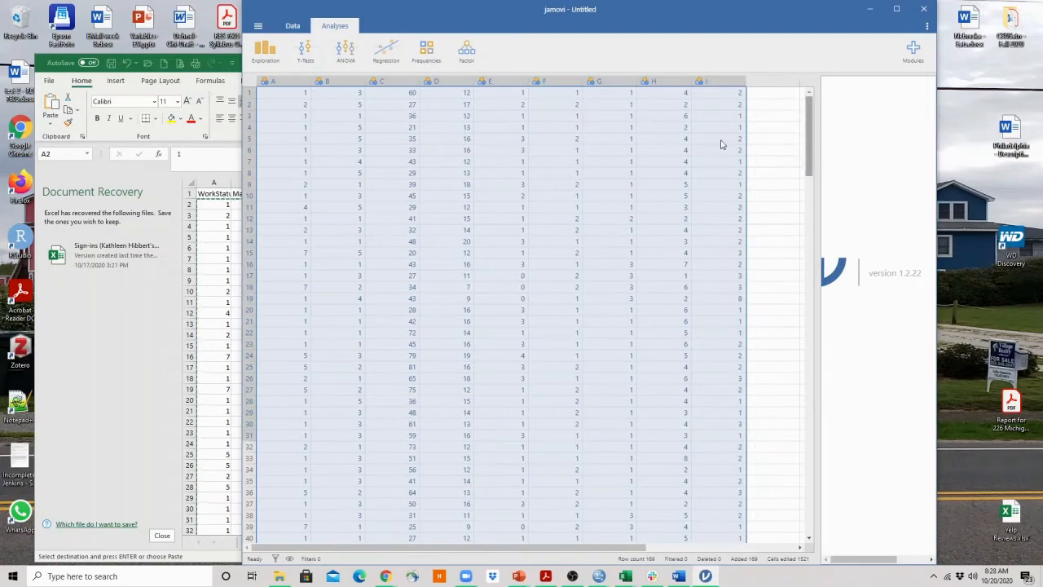
Arrange the Excel and jamovi windows side by side, narrowing Excel and stretching both to nearly full screen height
left_click(194, 73)
left_click_drag(769, 176, 523, 194)
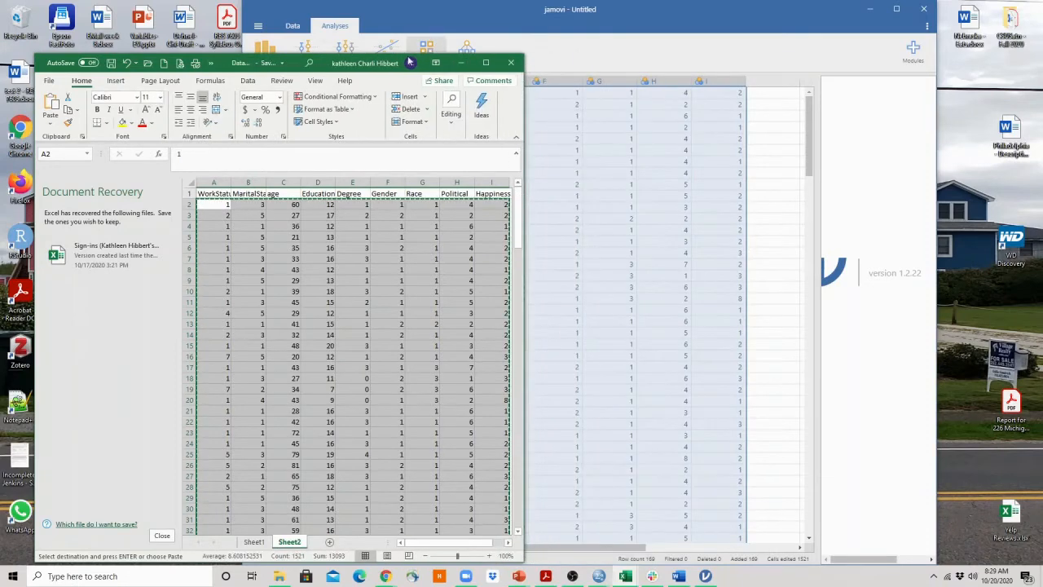
left_click_drag(409, 63, 293, 48)
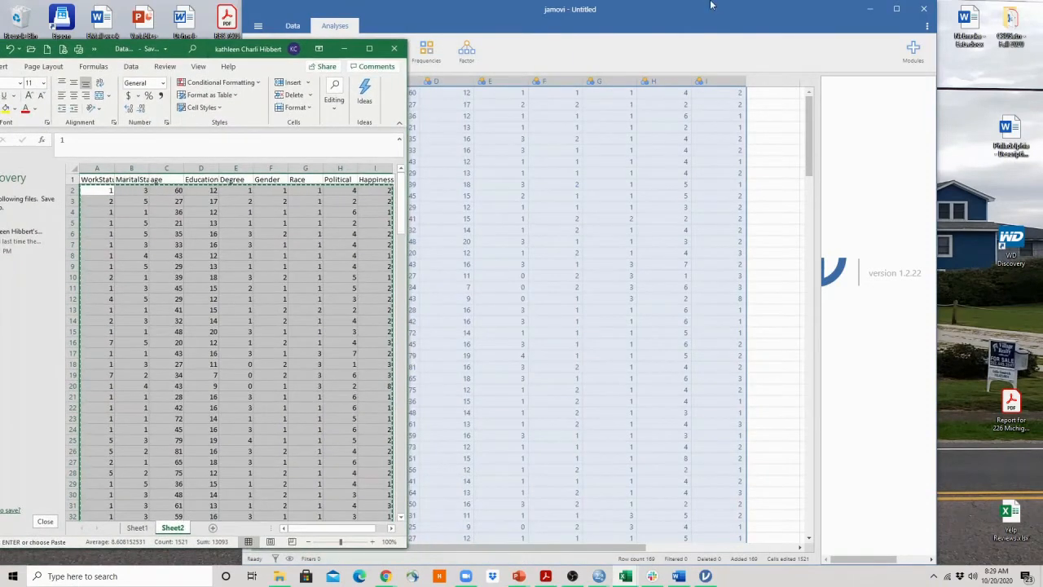
left_click_drag(710, 5, 792, 3)
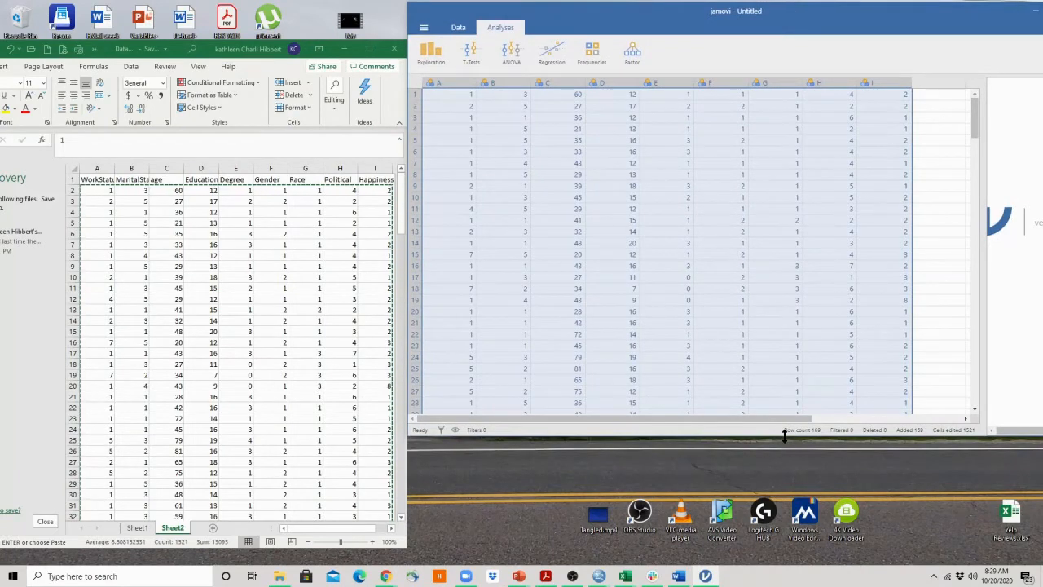
left_click_drag(784, 436, 791, 561)
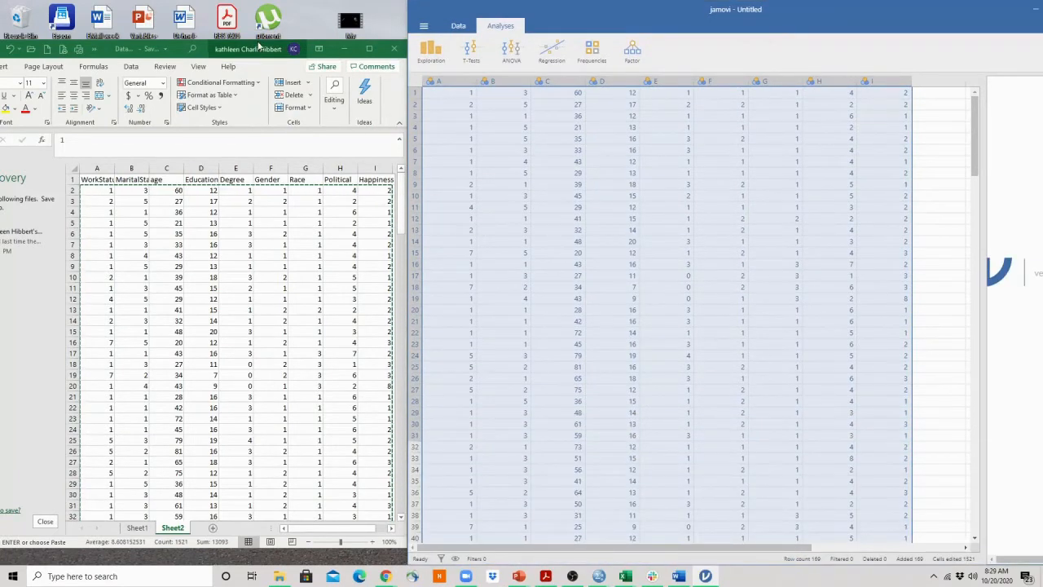
left_click_drag(258, 47, 260, 9)
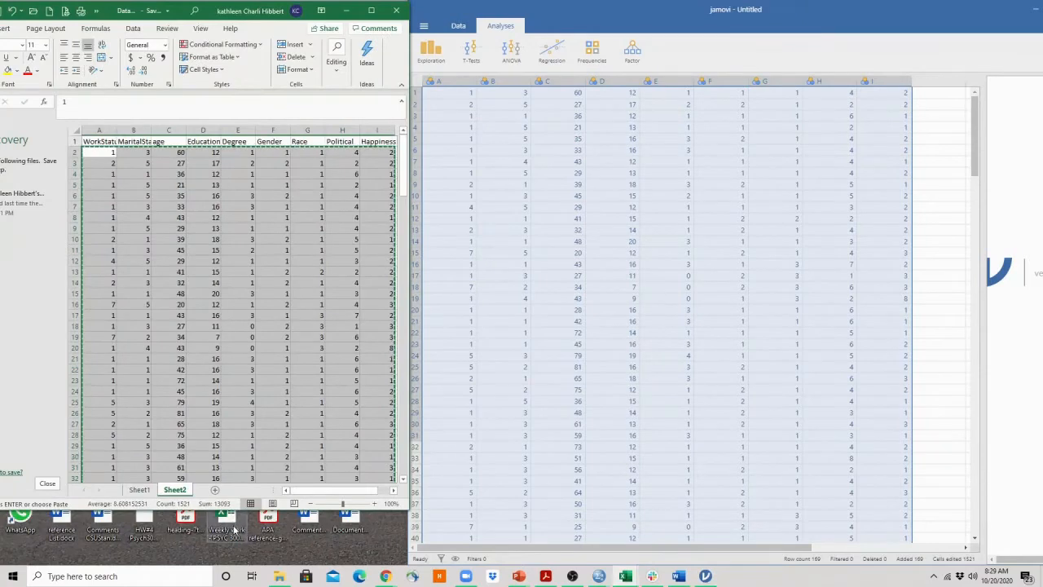
left_click_drag(238, 509, 234, 563)
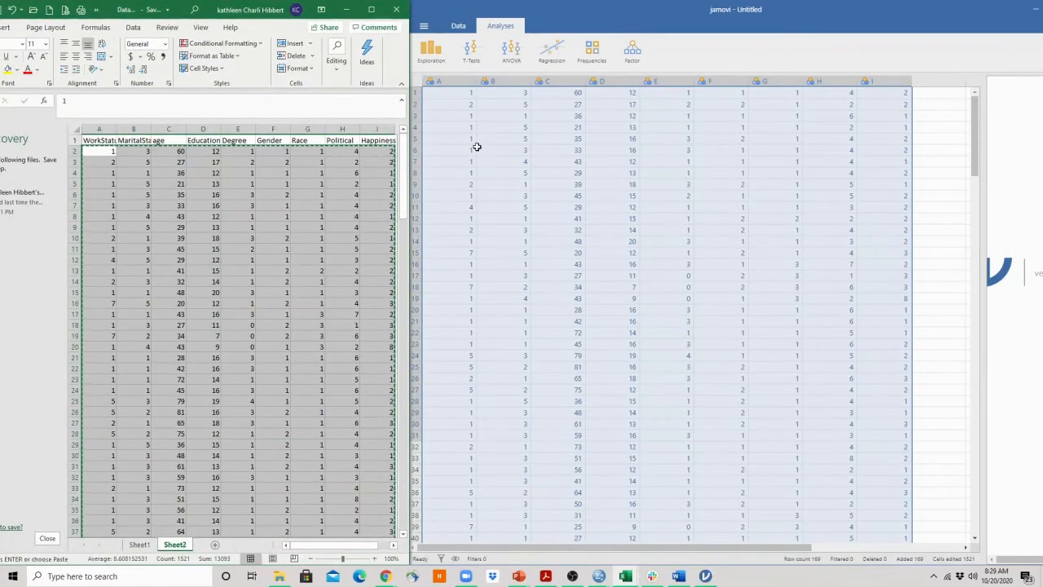
double_click(294, 188)
left_click(294, 189)
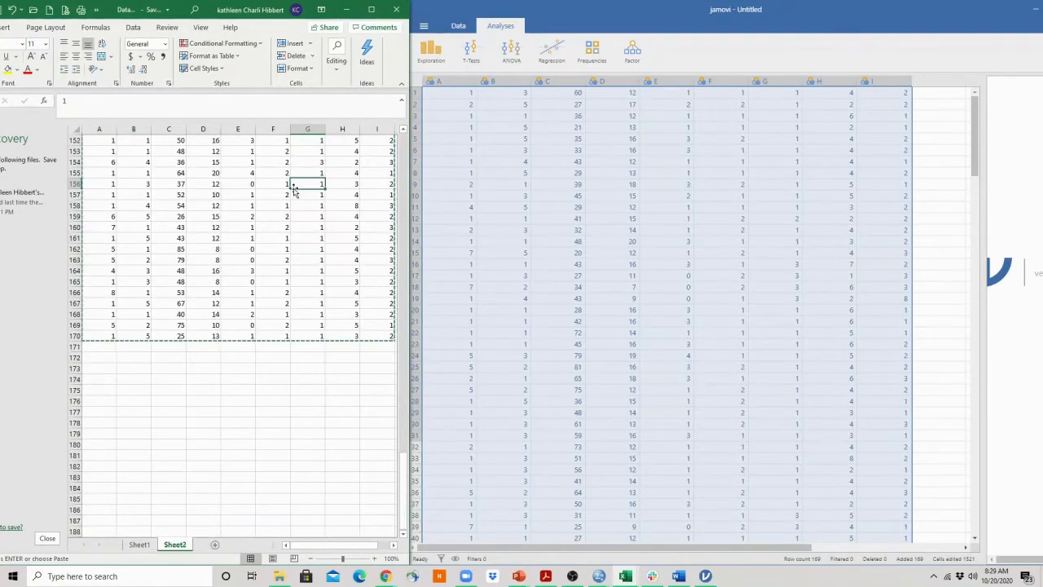
scroll(294, 188, "up", 20)
scroll(294, 188, "up", 15)
left_click(293, 139)
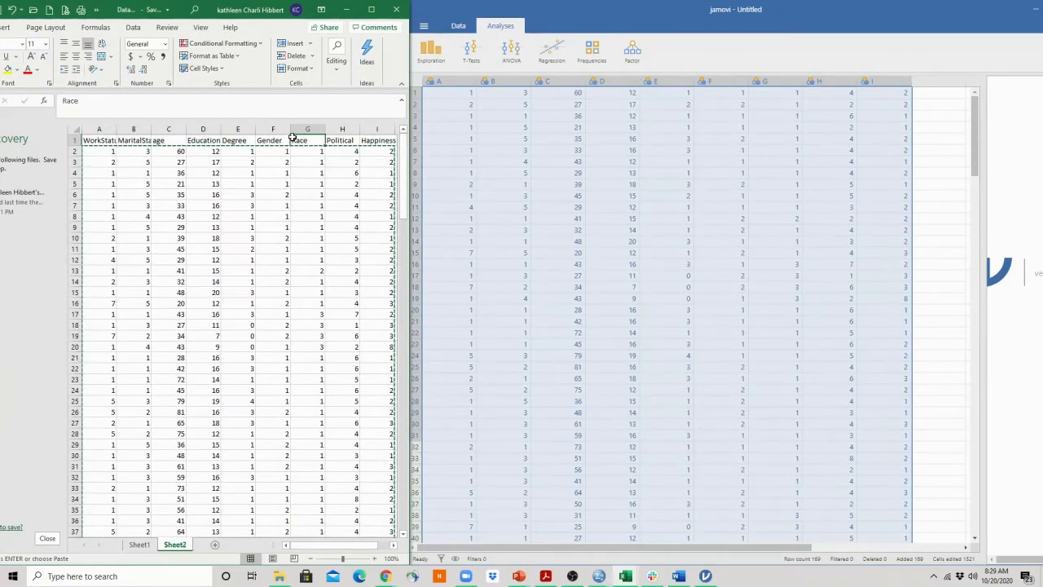
double_click(293, 138)
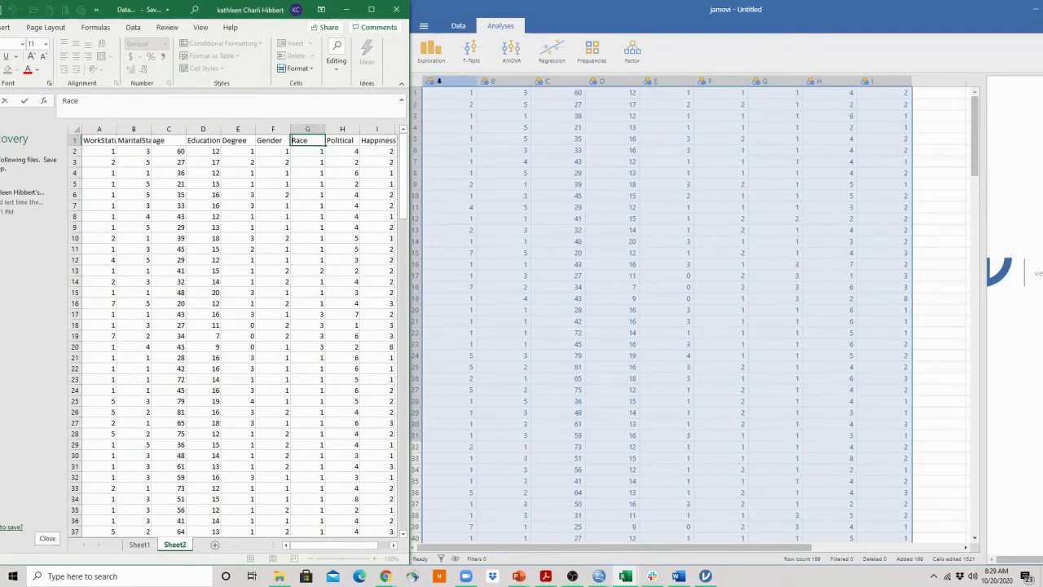
Rename jamovi's data variable A as "Work Status" and keep its measure type Nominal
double_click(438, 81)
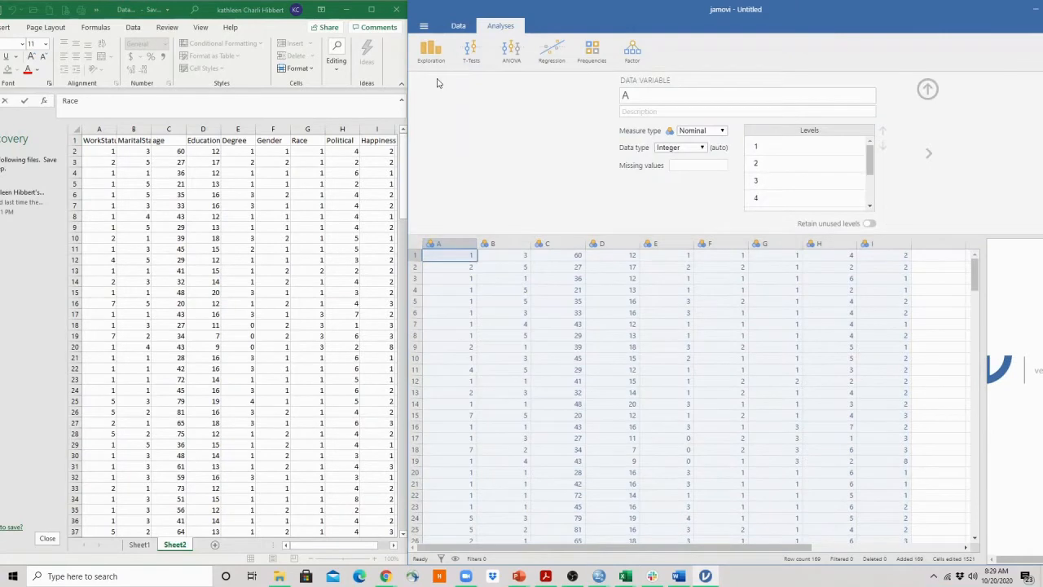
left_click(624, 95)
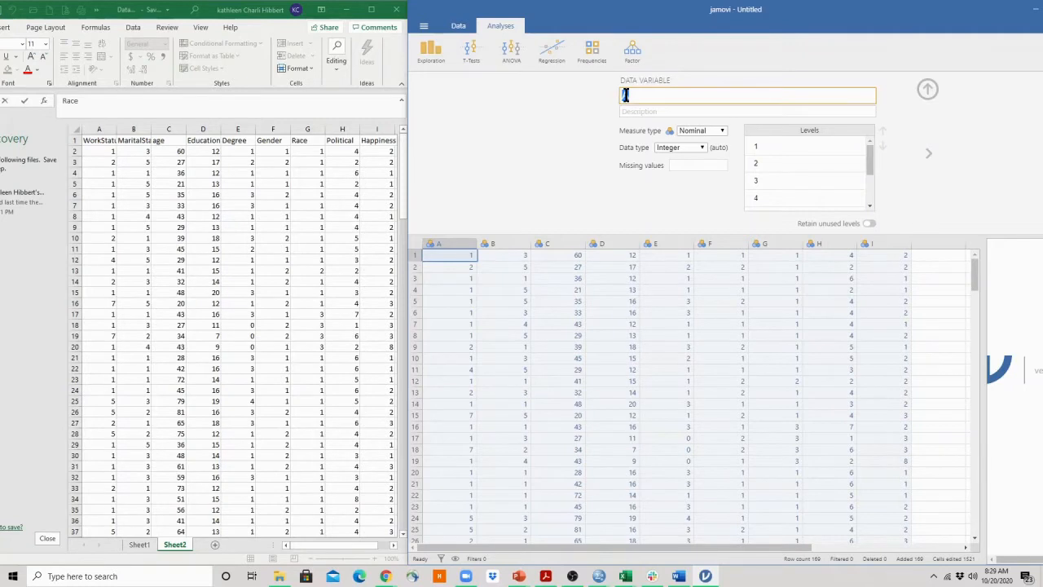
type("Work Status")
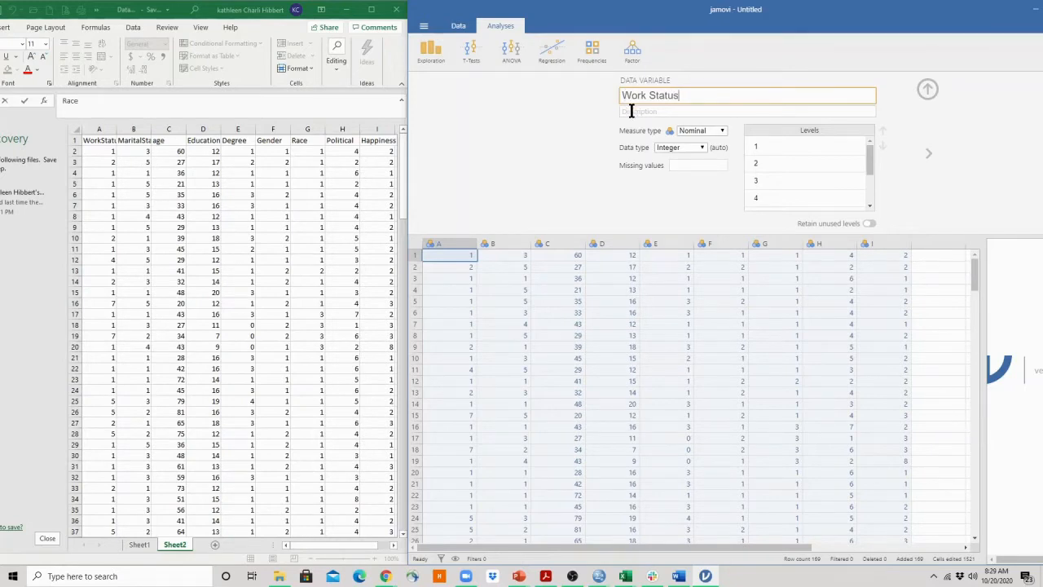
left_click(630, 112)
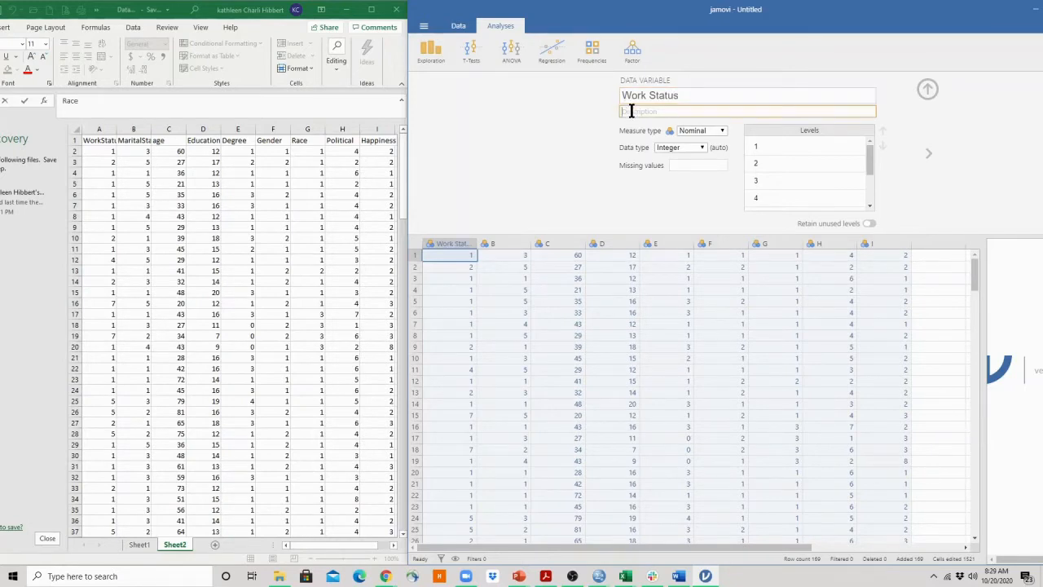
left_click(688, 133)
left_click(689, 141)
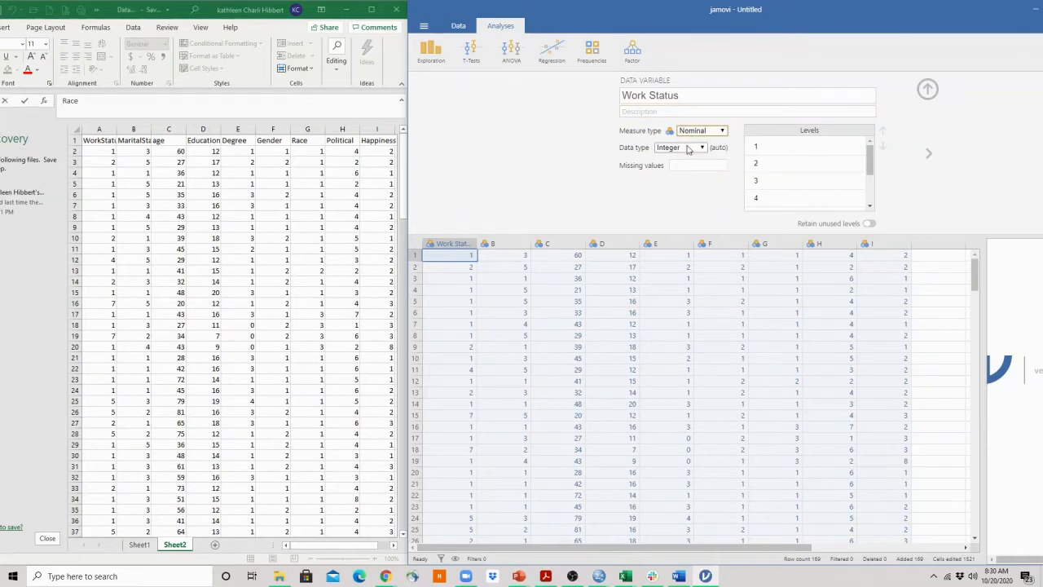
Label Work Status level 1 "working full time", level 2 "working part-time" and level 3 "Temporarily not working"
left_click(755, 146)
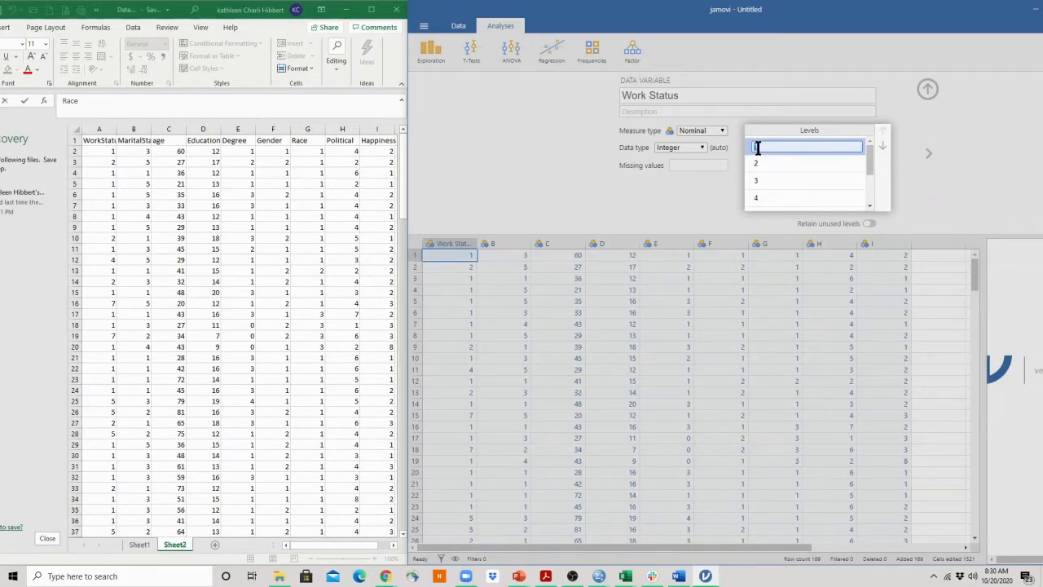
type("Working full time")
left_click(756, 167)
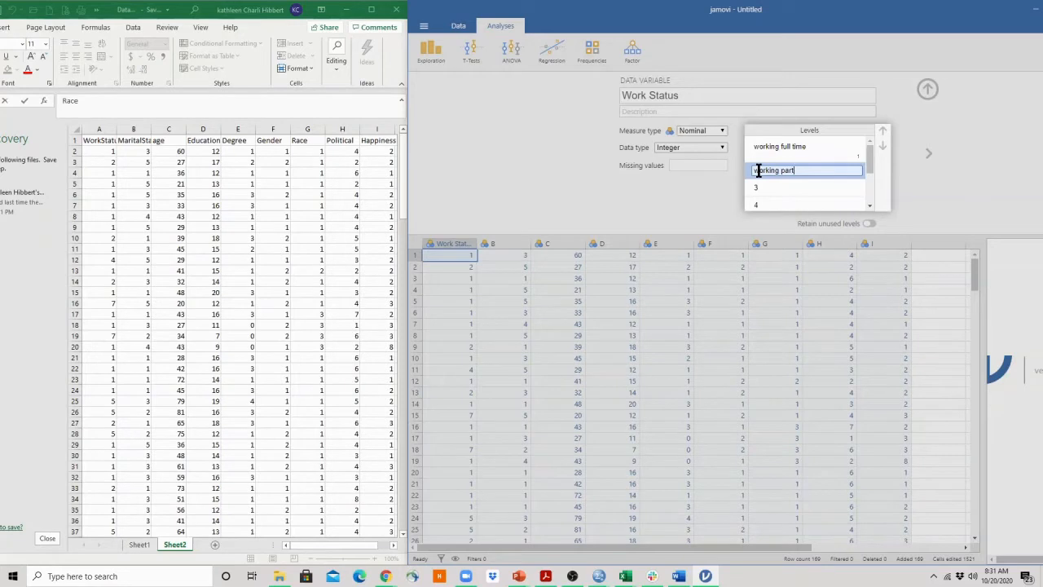
type("me")
left_click(766, 188)
left_click(767, 192)
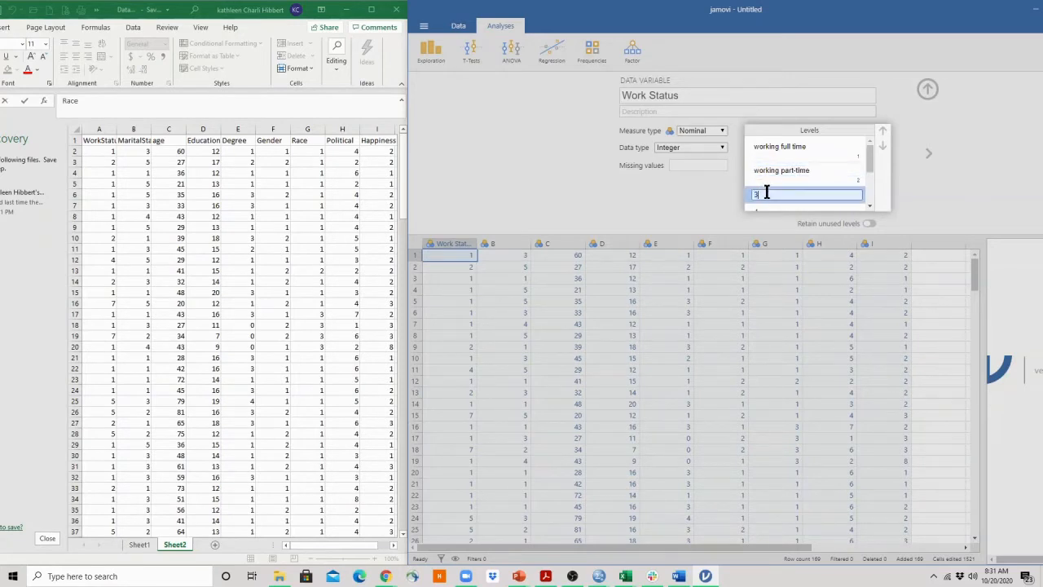
double_click(764, 193)
type("rking")
key("Return")
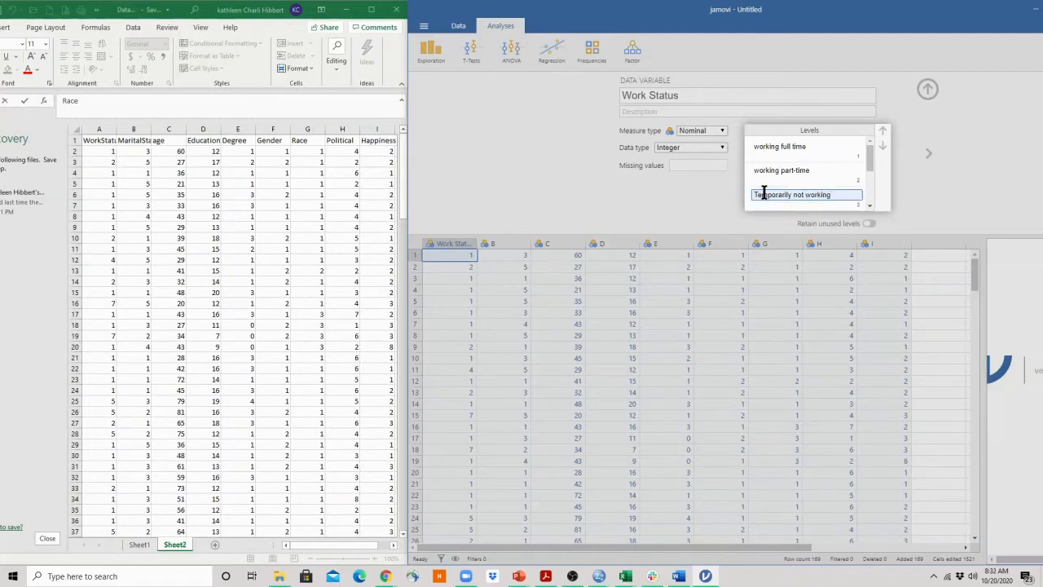
Label Work Status level 4 "Unemployed, laid off" and level 5 "Retired"
left_click(869, 206)
left_click(869, 206)
left_click(757, 176)
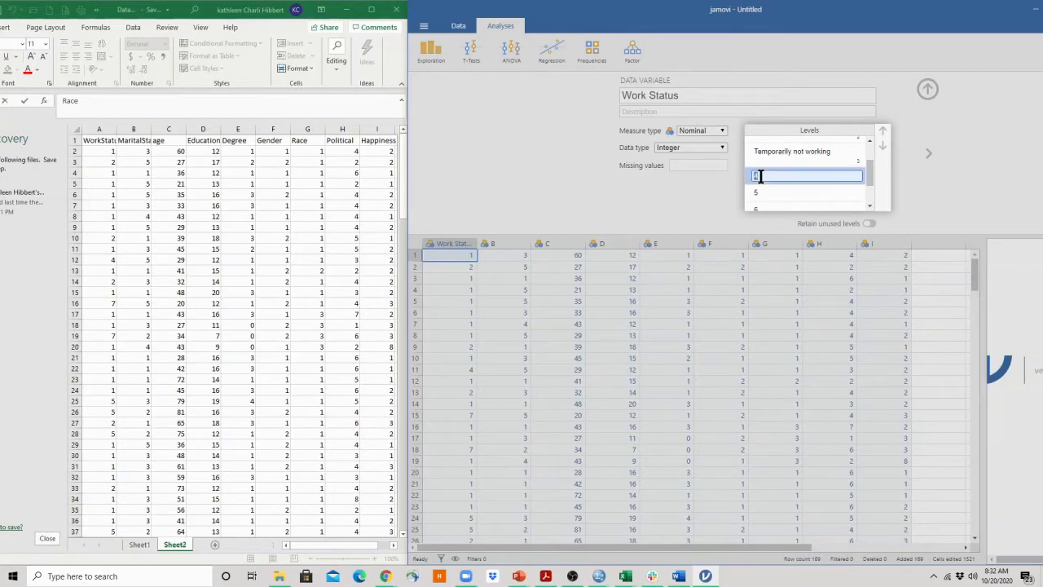
type("Unemployed, laid off")
left_click(759, 190)
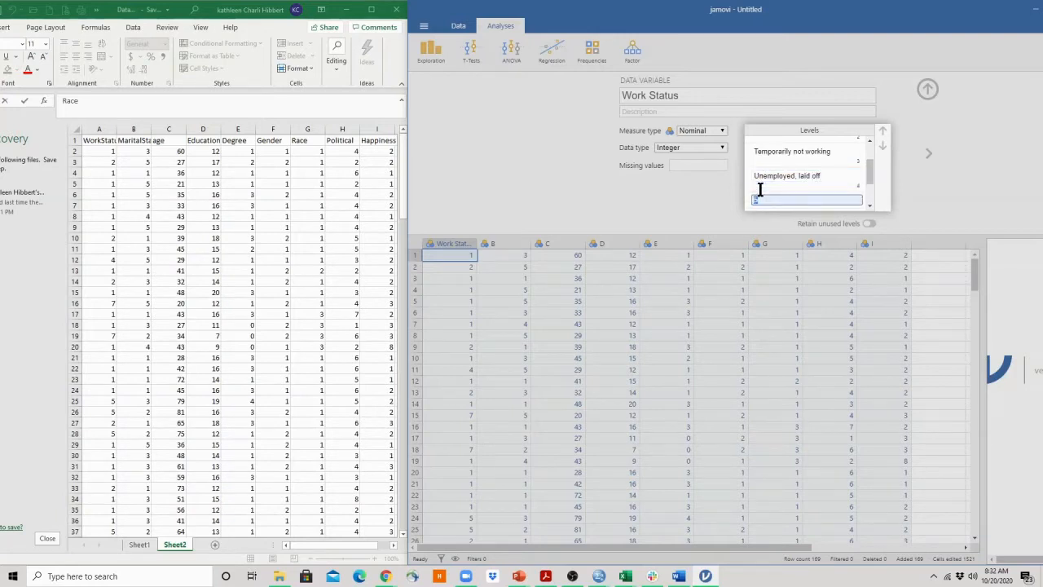
type("Retired")
Label Work Status level 6 "School", level 7 "Keeping haouse" and level 8 "Other"
left_click(870, 204)
left_click(767, 165)
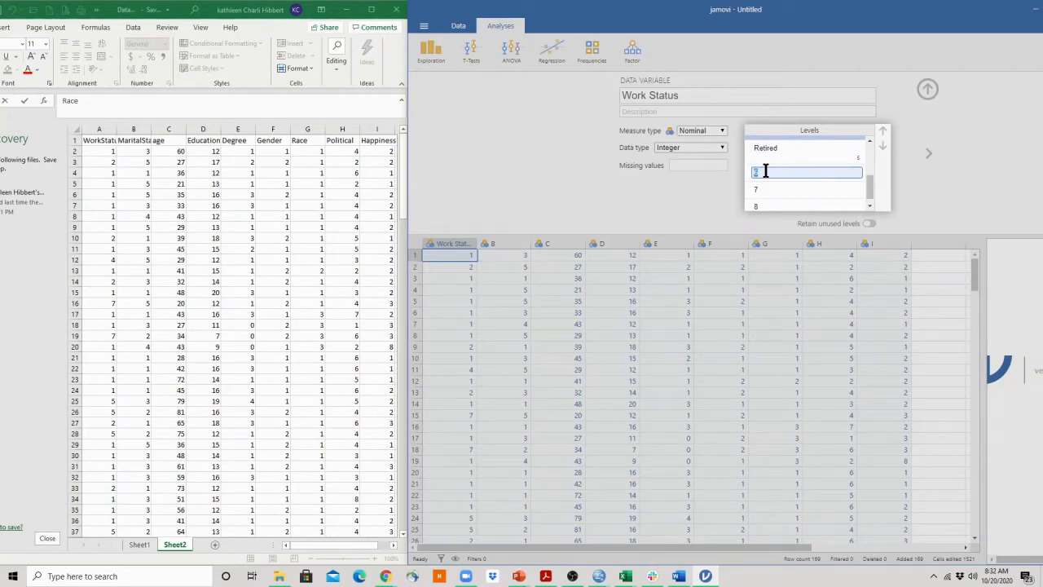
type("School")
left_click(764, 192)
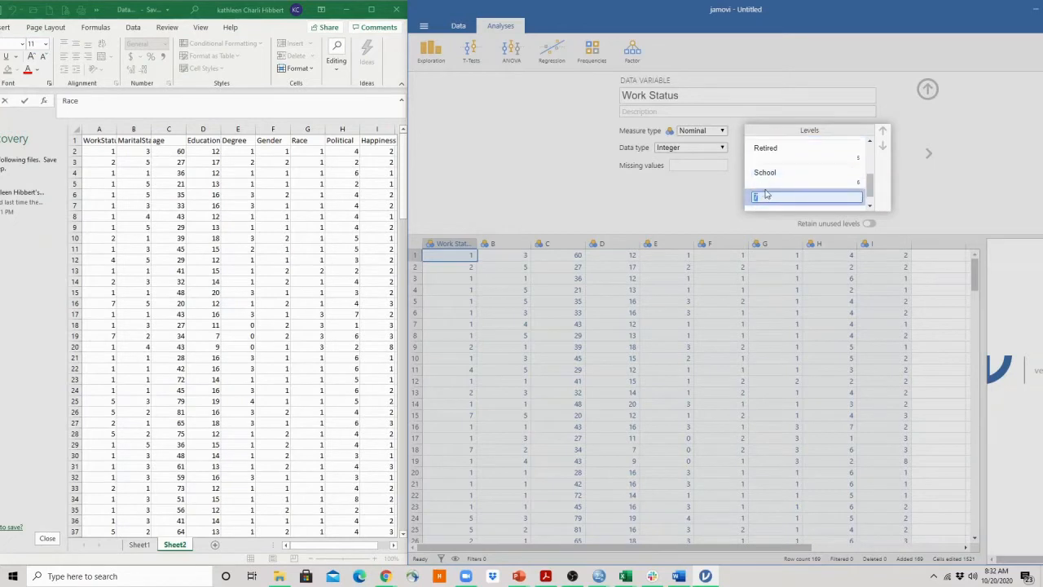
type("Keeping haouse")
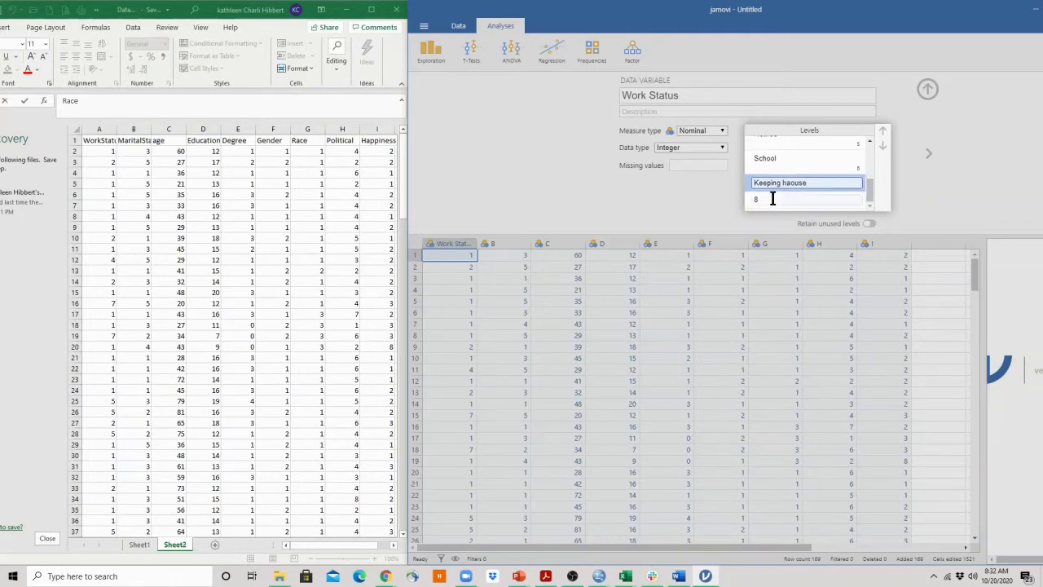
left_click(772, 200)
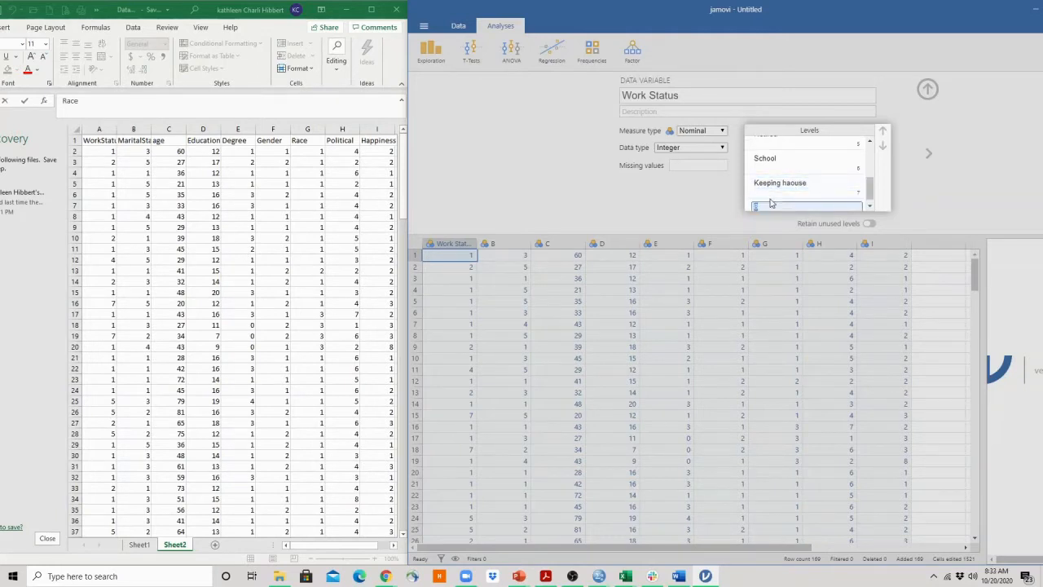
type("Other")
left_click(840, 193)
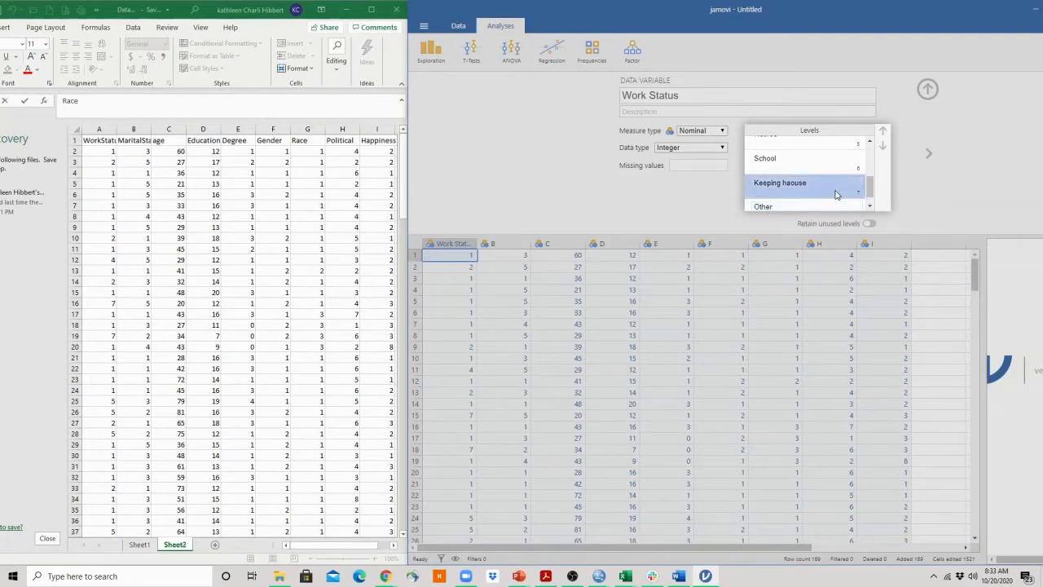
scroll(852, 167, "up", 2)
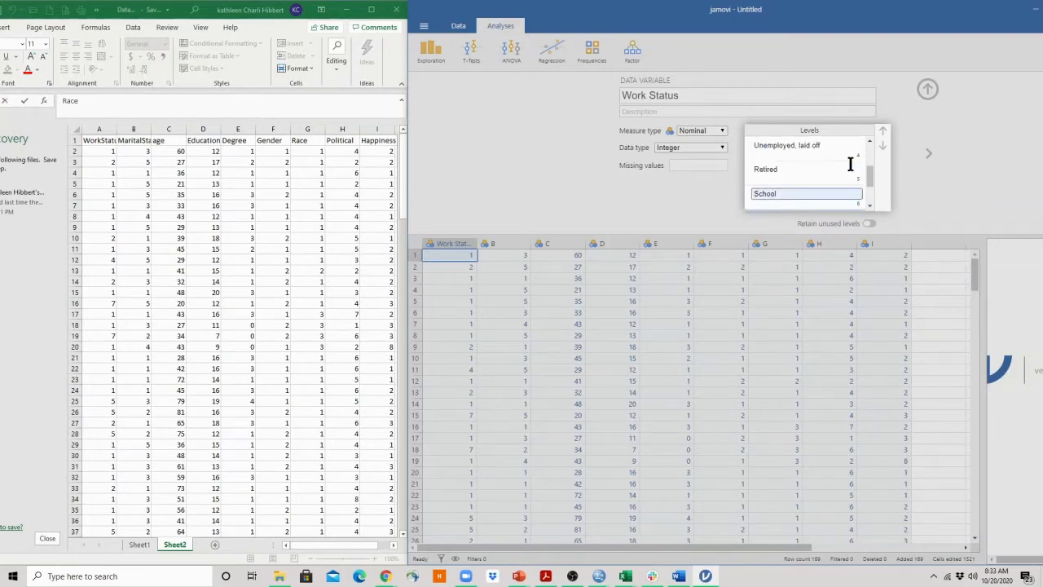
Capitalize the labels of Work Status levels 1 and 2 to read "Working full time" and "Working part-time"
scroll(850, 164, "up", 2)
left_click(756, 168)
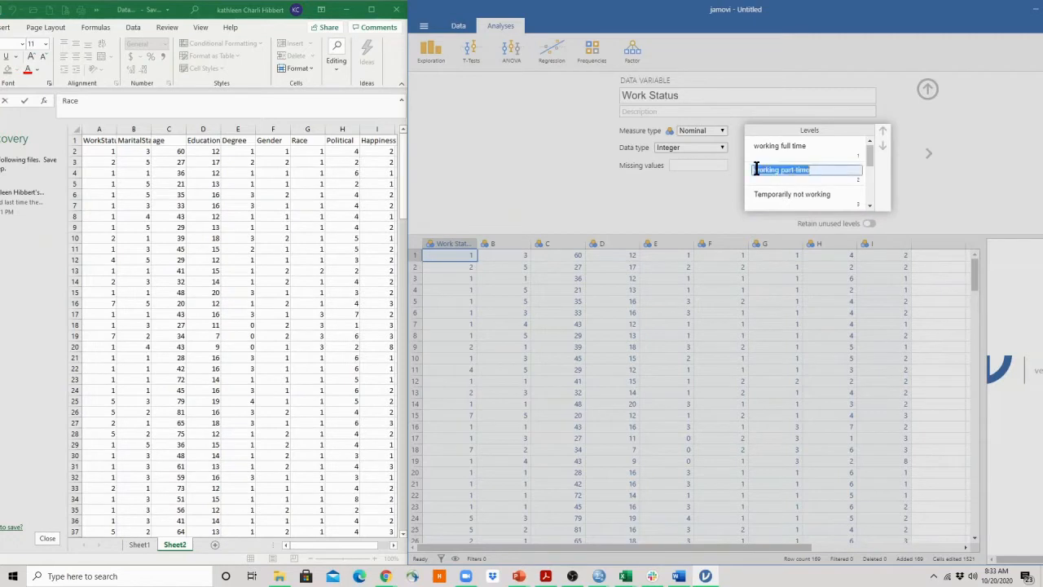
left_click(757, 170)
key("Delete")
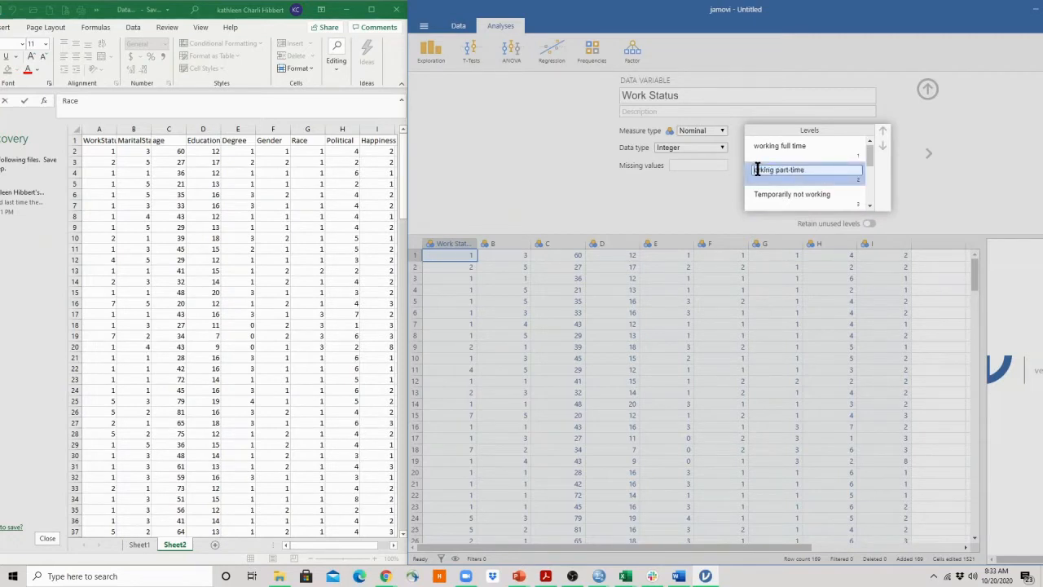
type("W")
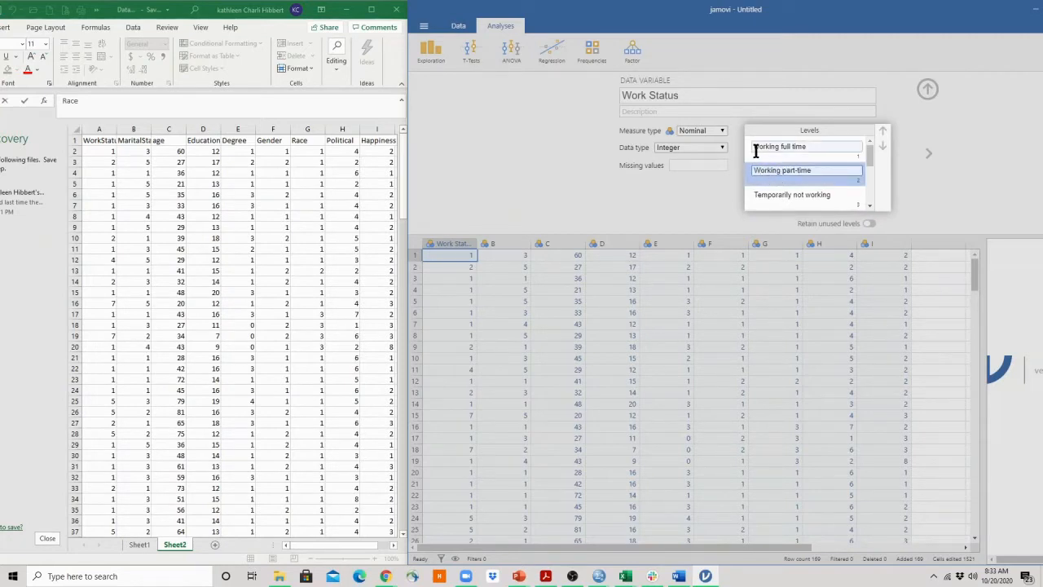
left_click(758, 147)
left_click(758, 146)
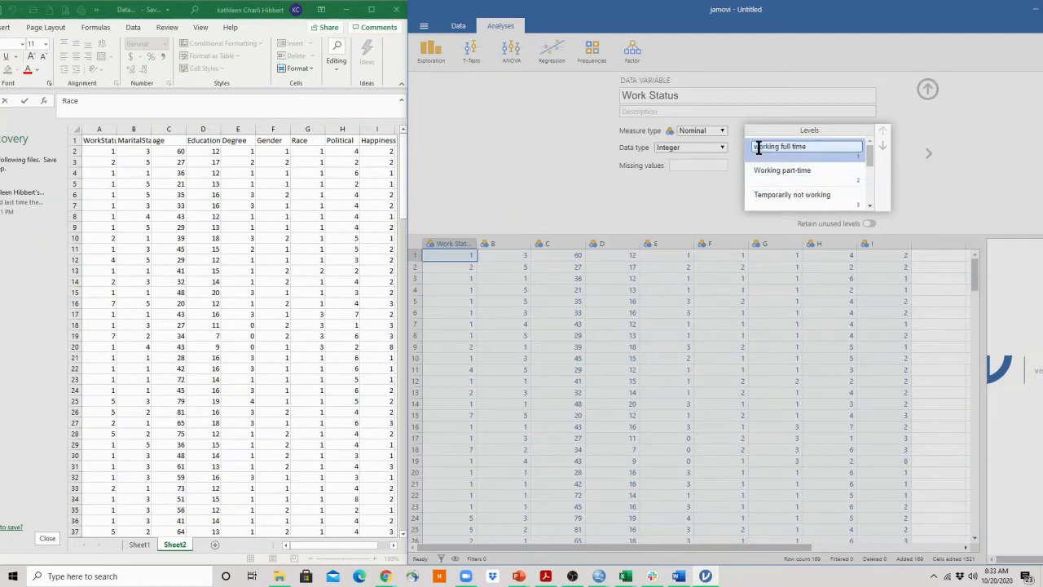
key("Delete")
type("W")
left_click(710, 201)
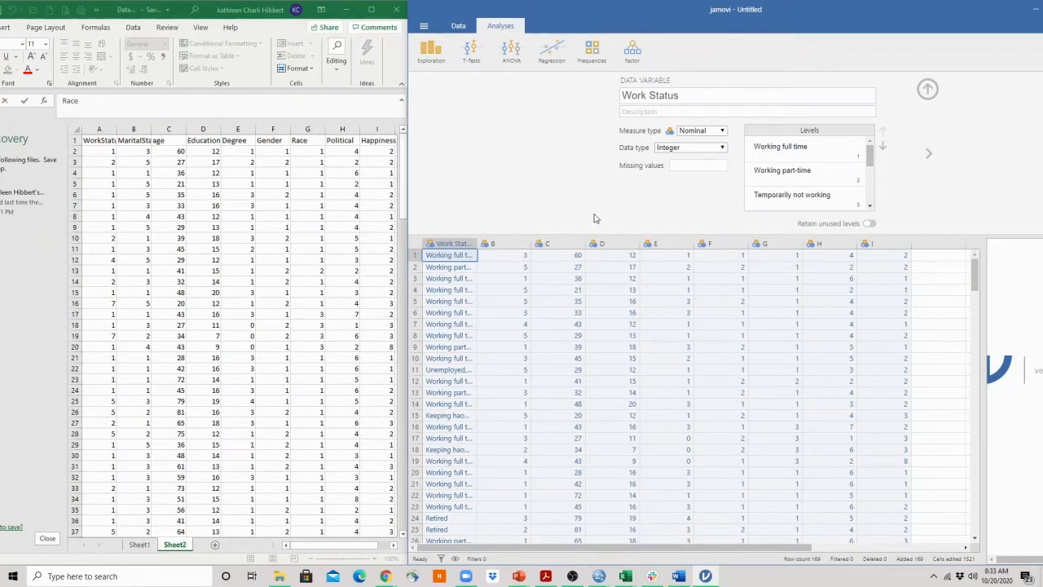
Define variable C as "Age" with the description "Age in years" and the Continuous measure type
left_click(546, 243)
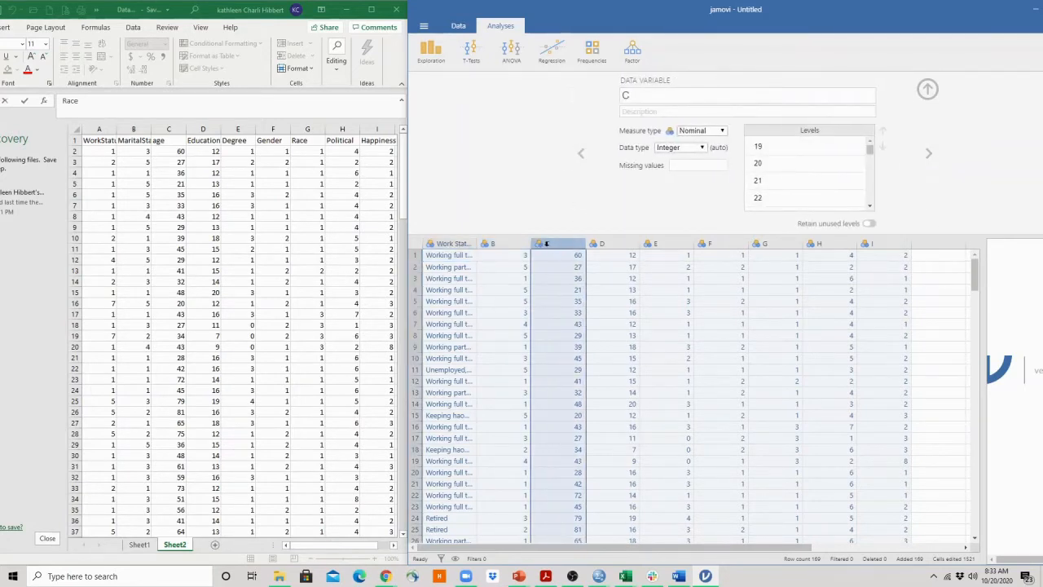
left_click(630, 94)
type("Age")
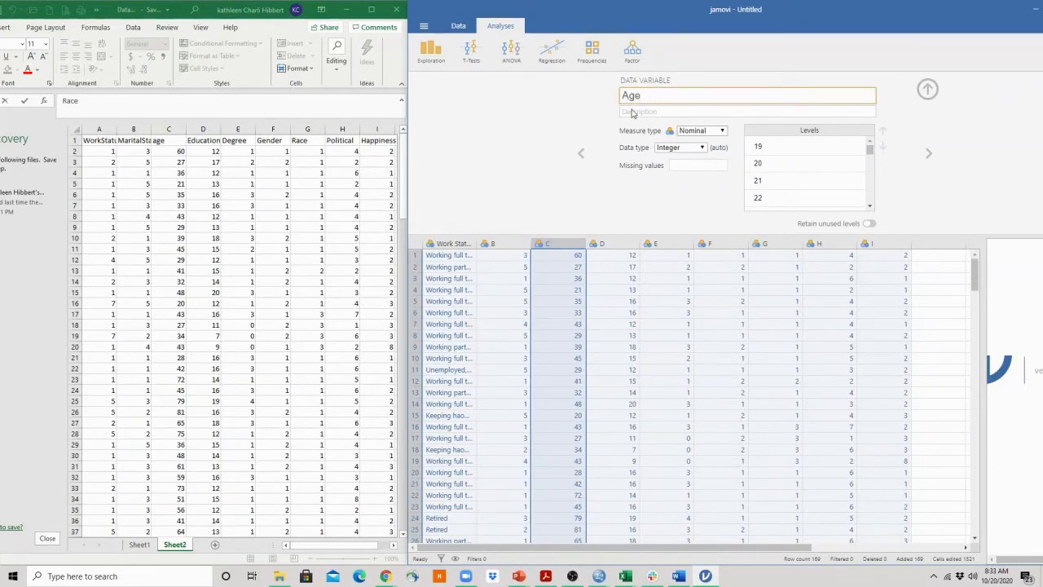
left_click(631, 110)
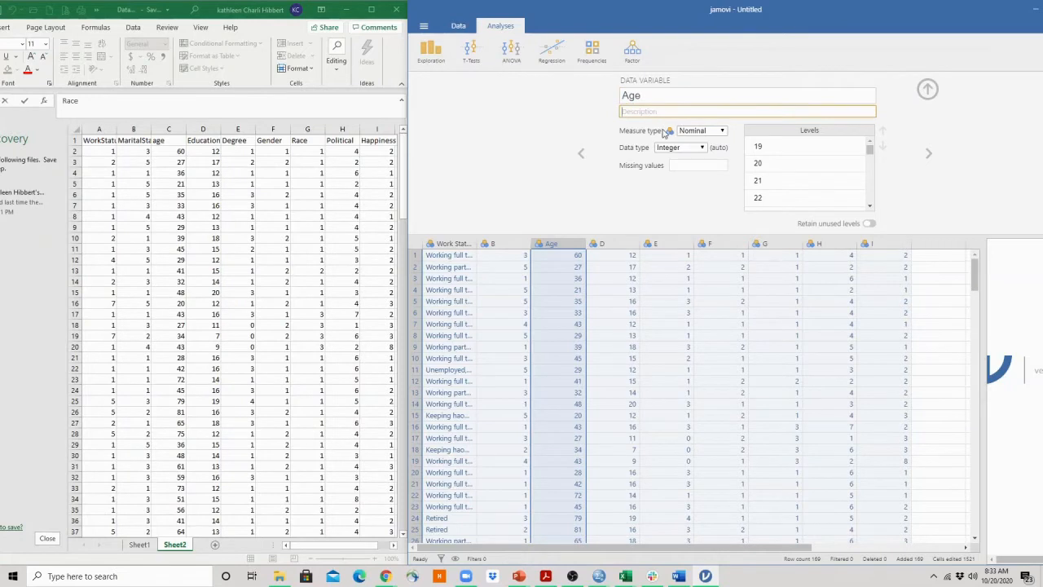
type("Age in years")
left_click(697, 132)
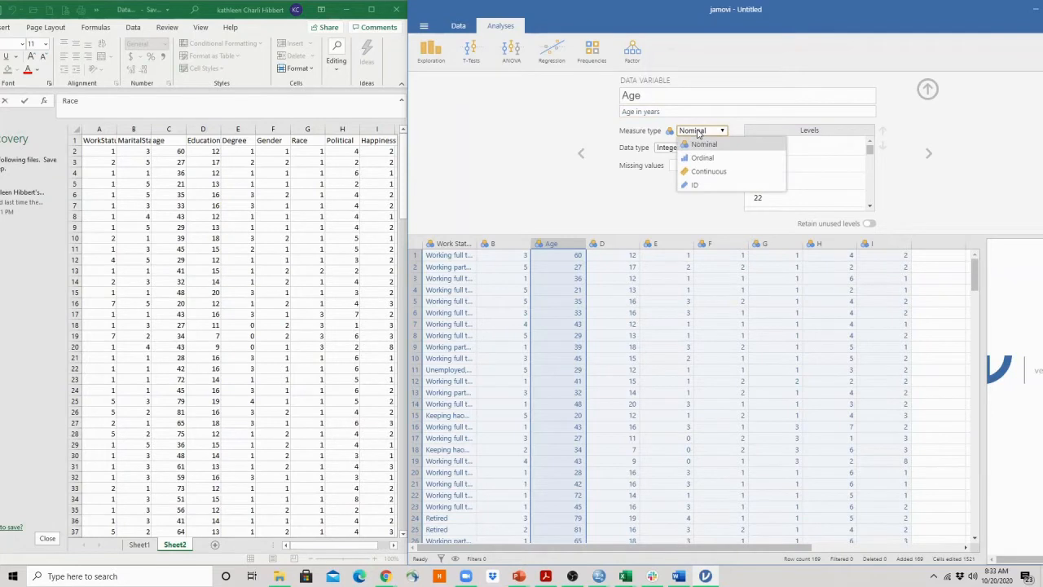
left_click(696, 172)
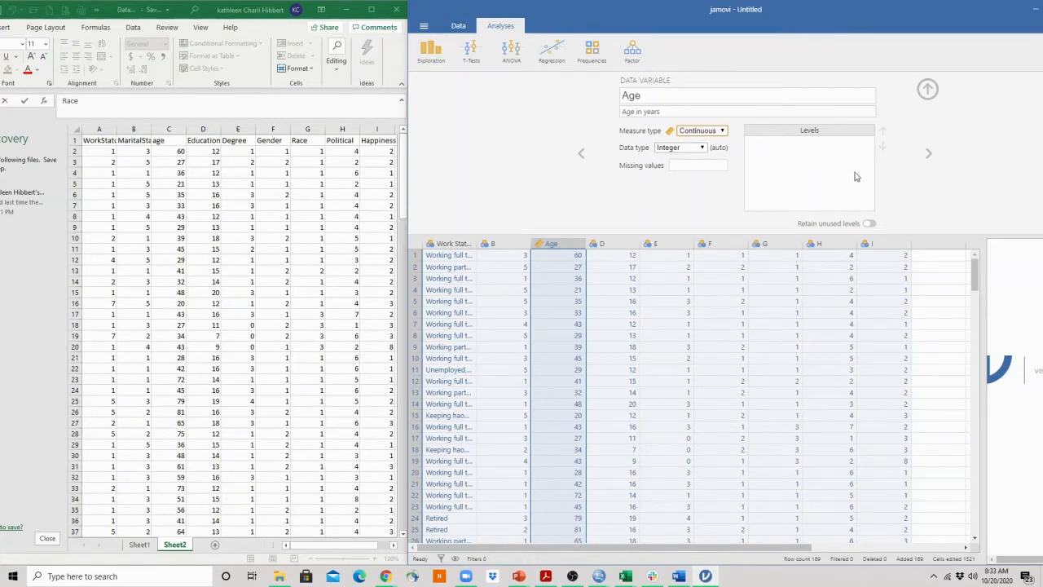
Define variable D as "Education" with the description "Highest year completed" and the Continuous measure type
left_click(927, 154)
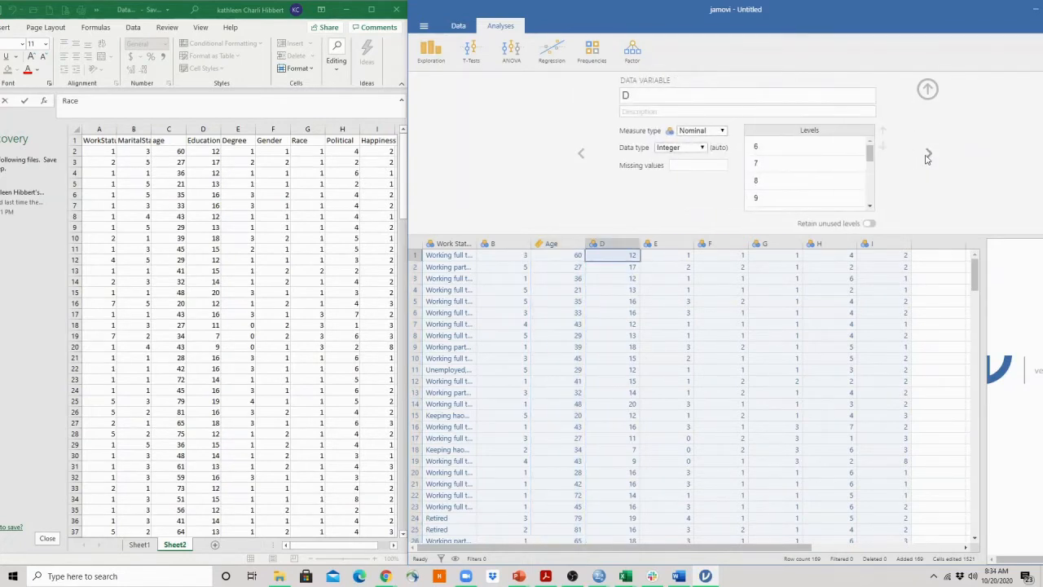
left_click(658, 98)
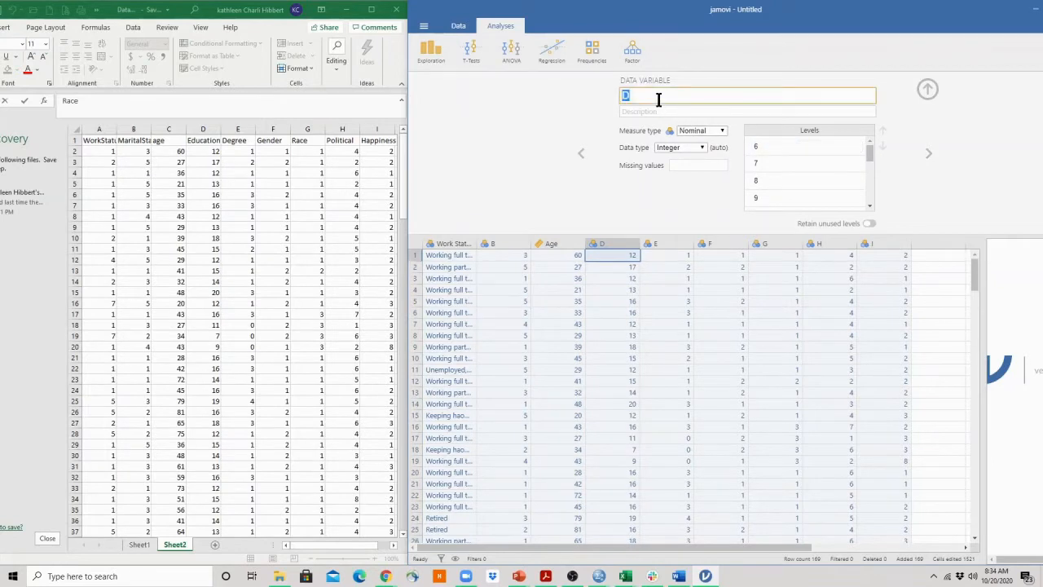
type("Educa")
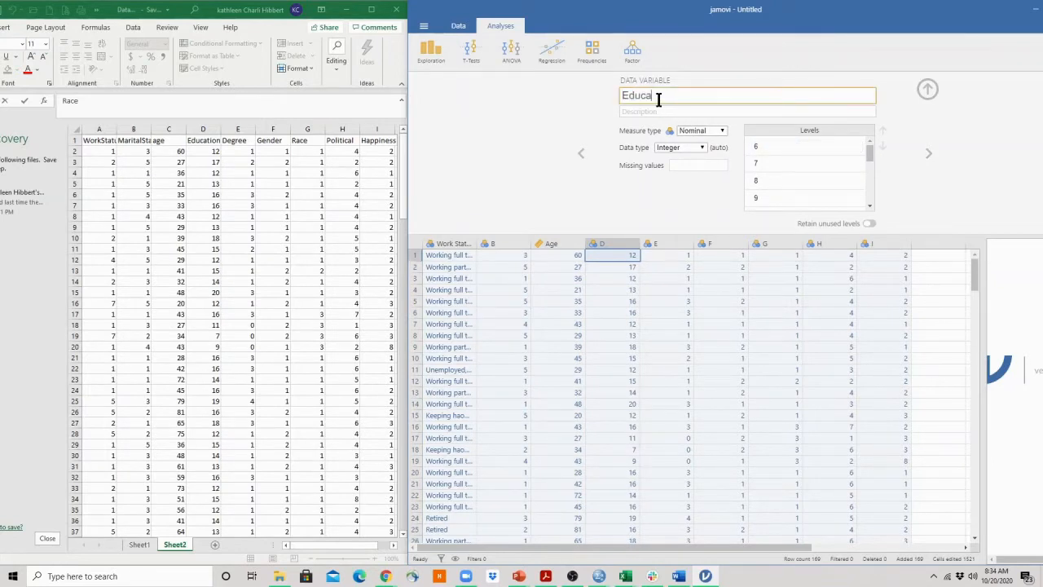
type("tion")
left_click(656, 111)
type("Highest year completed")
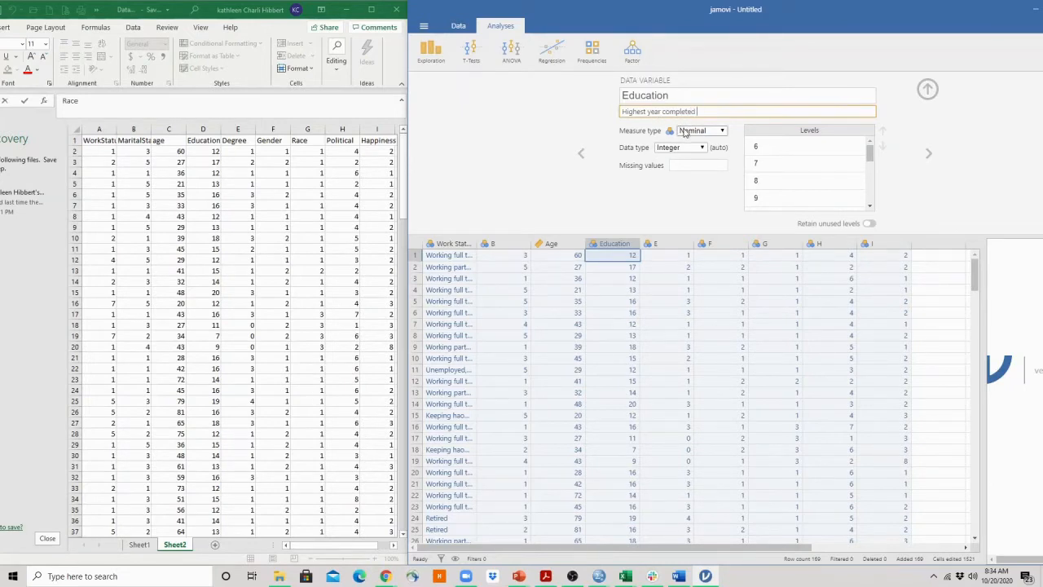
left_click(684, 132)
left_click(690, 171)
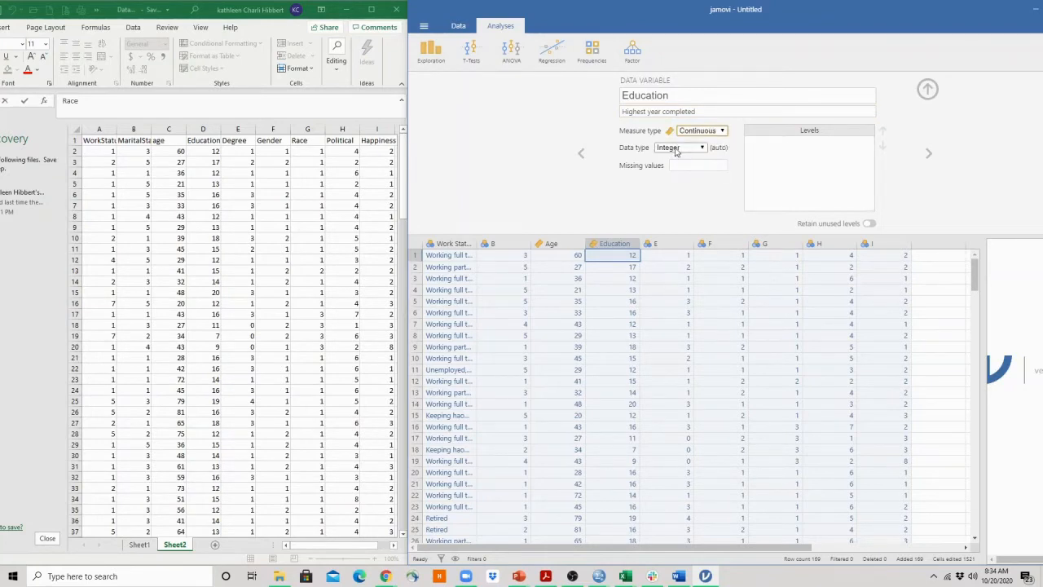
Define variable E as "Degree" with the description "Highest degree completed" and the Ordinal measure type
left_click(668, 244)
left_click(630, 93)
type("Degree")
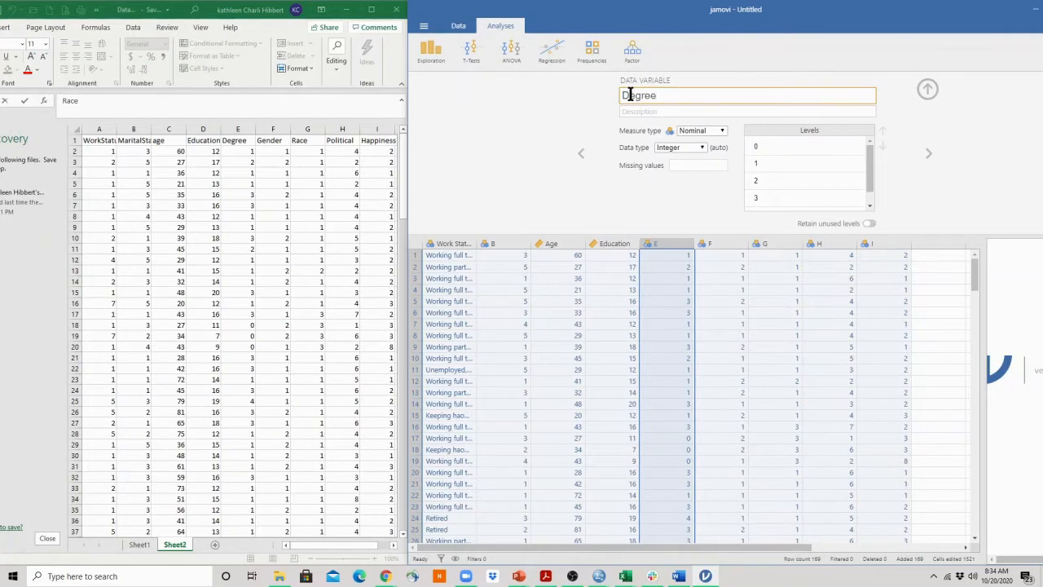
left_click(636, 111)
type("H")
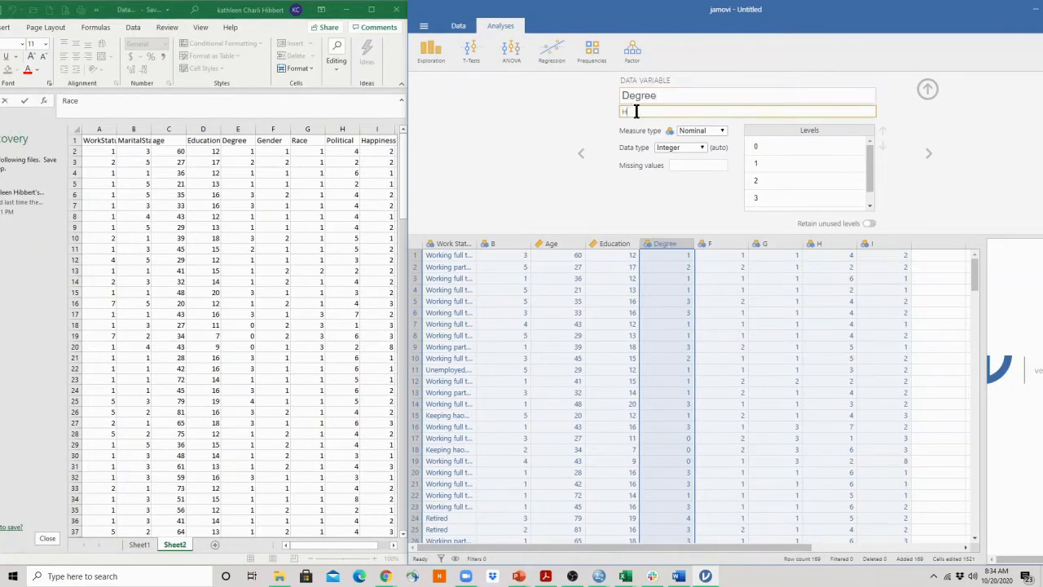
type("ighest degree completed")
left_click(683, 132)
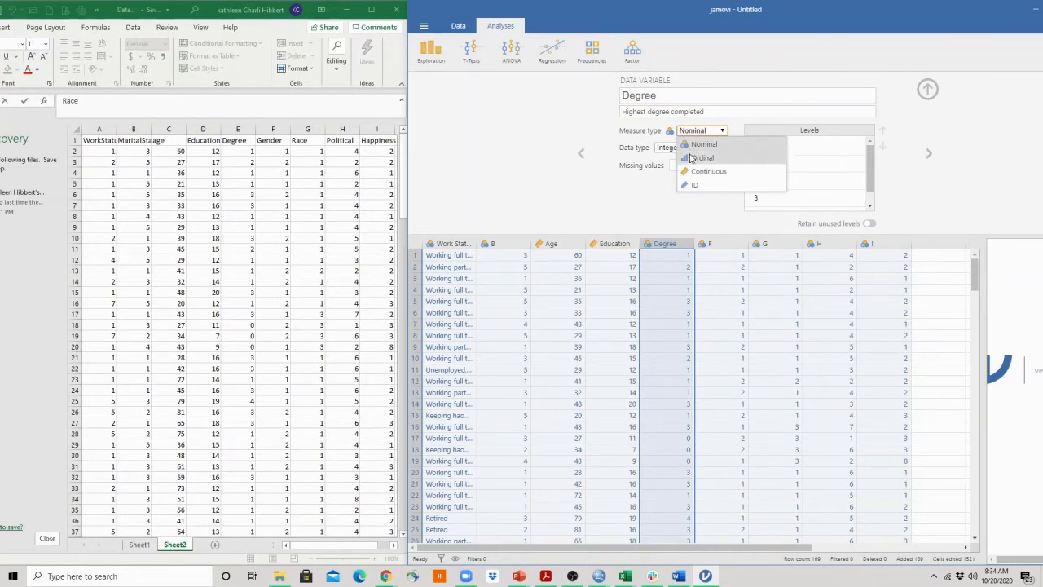
left_click(690, 157)
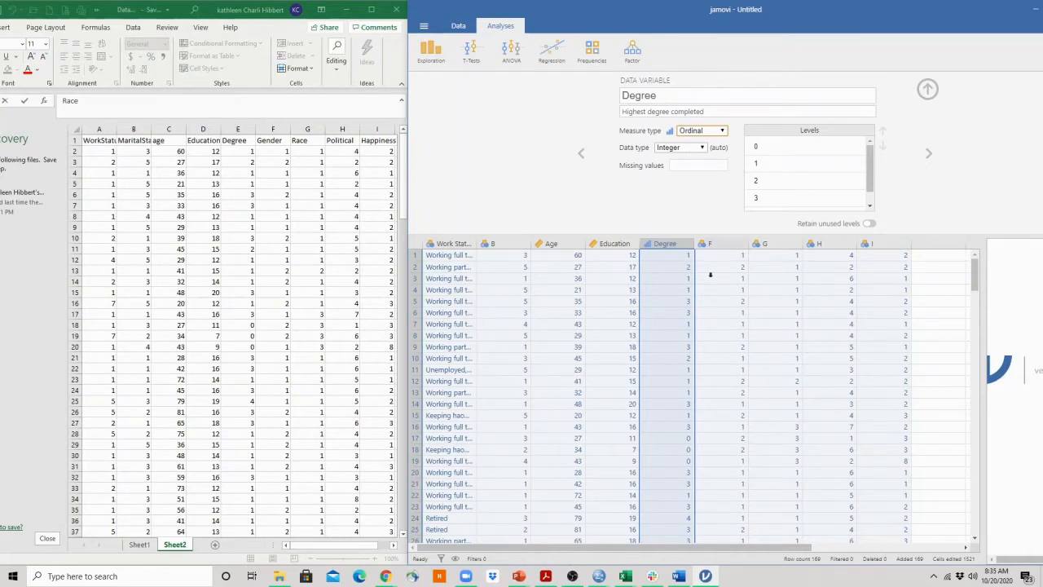
Label Degree level 0 "Less than high school" and level 1 "High school"
left_click(758, 162)
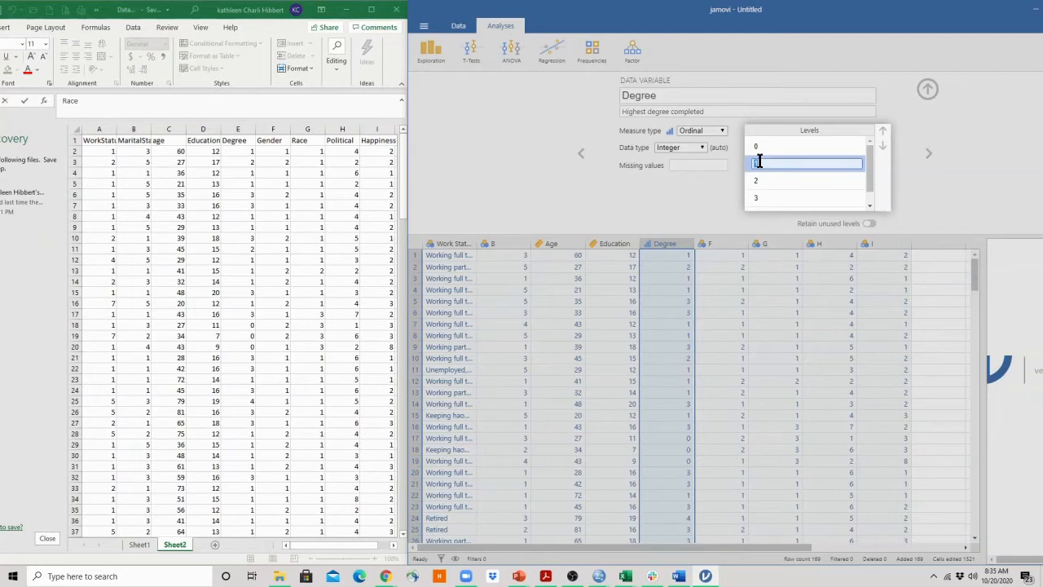
left_click(756, 147)
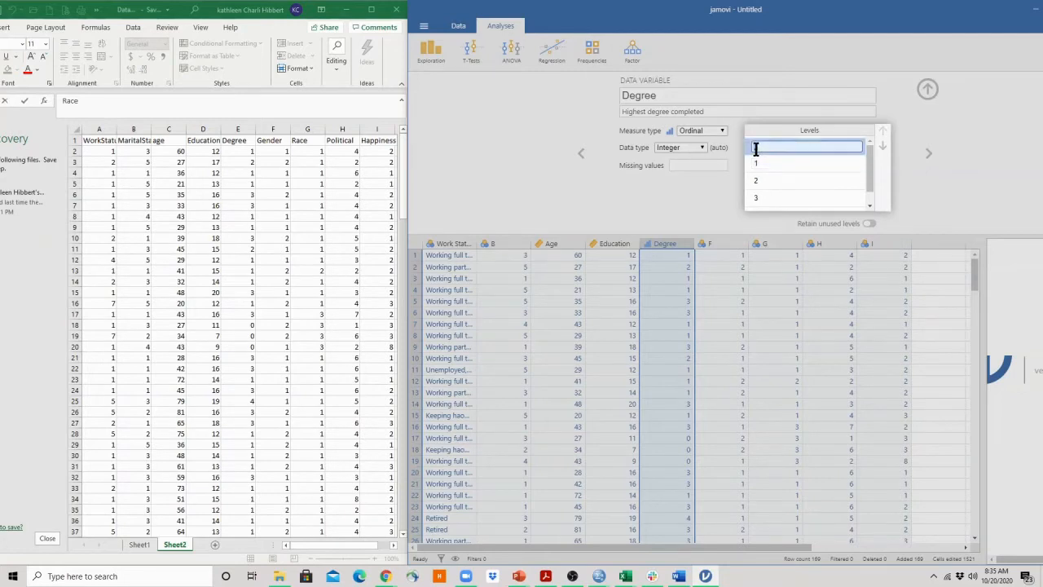
type("Less than high school")
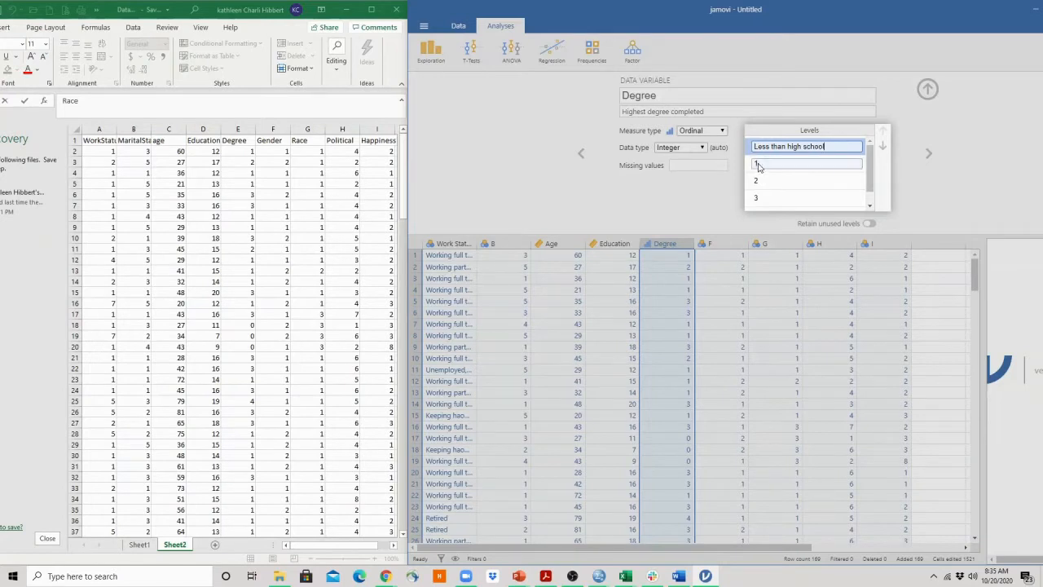
left_click(756, 164)
type("High school")
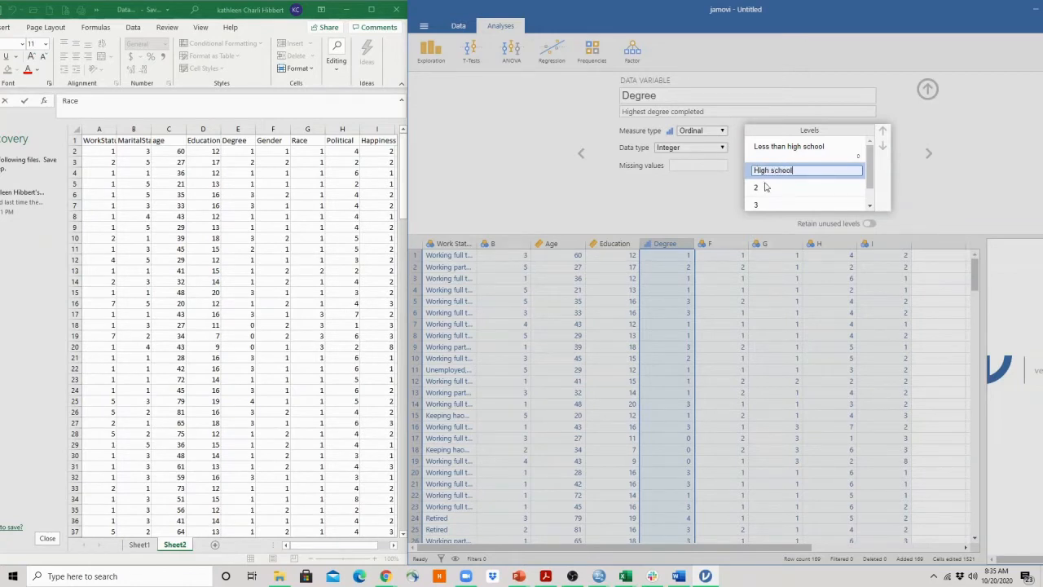
Label Degree level 2 "Junior College", level 3 "Bachelor" and level 4 "Graduate"
left_click(762, 189)
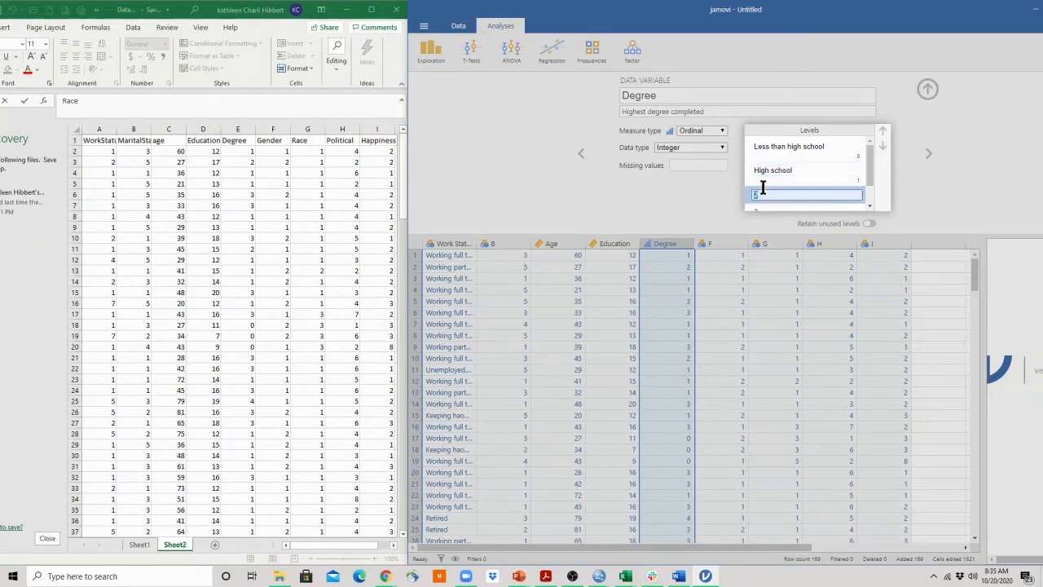
type("Junior College")
scroll(767, 194, "down", 1)
left_click(767, 184)
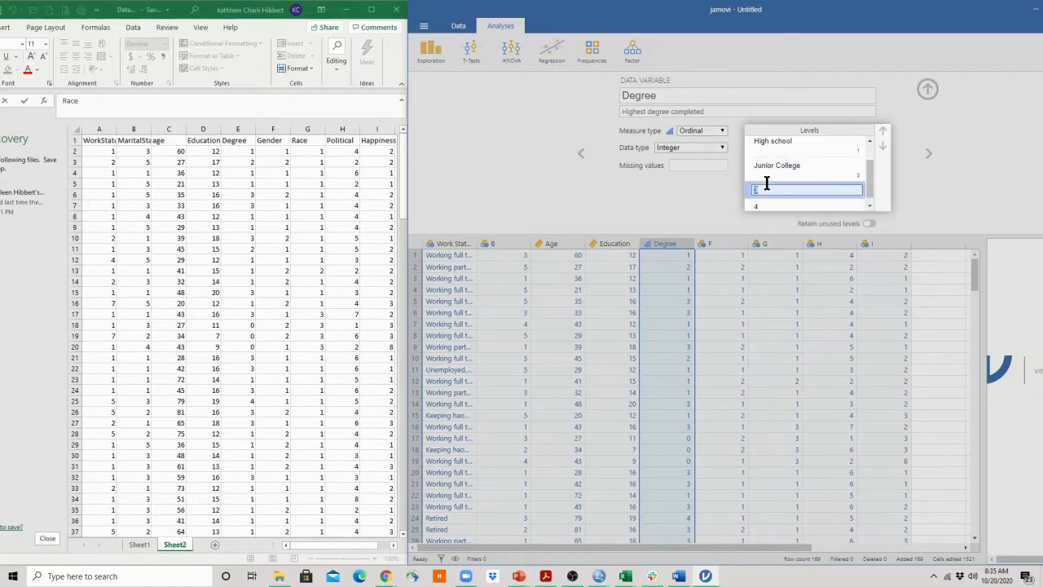
type("Bachelor")
left_click(757, 205)
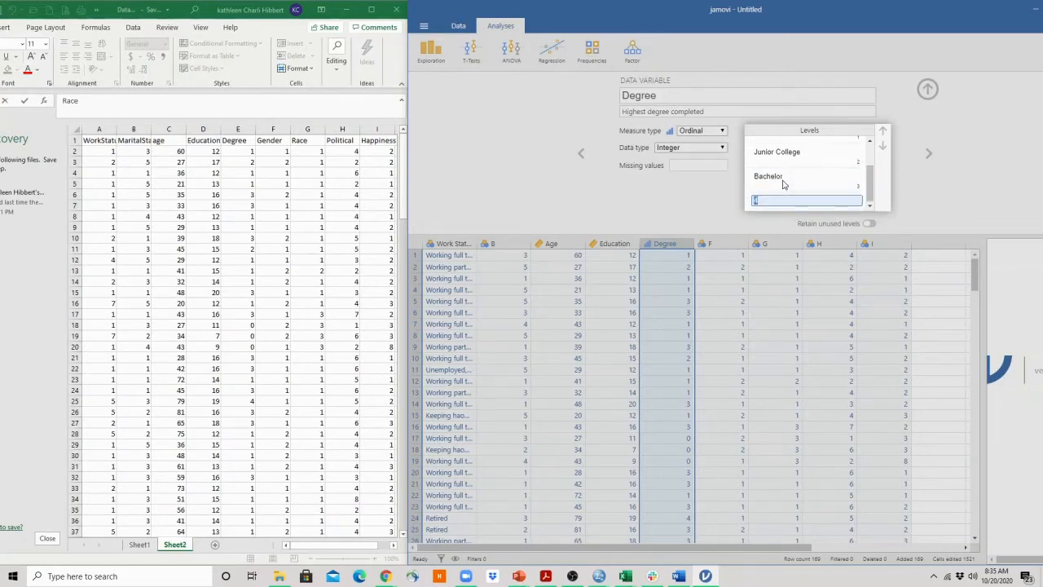
type("Graduate")
left_click(728, 197)
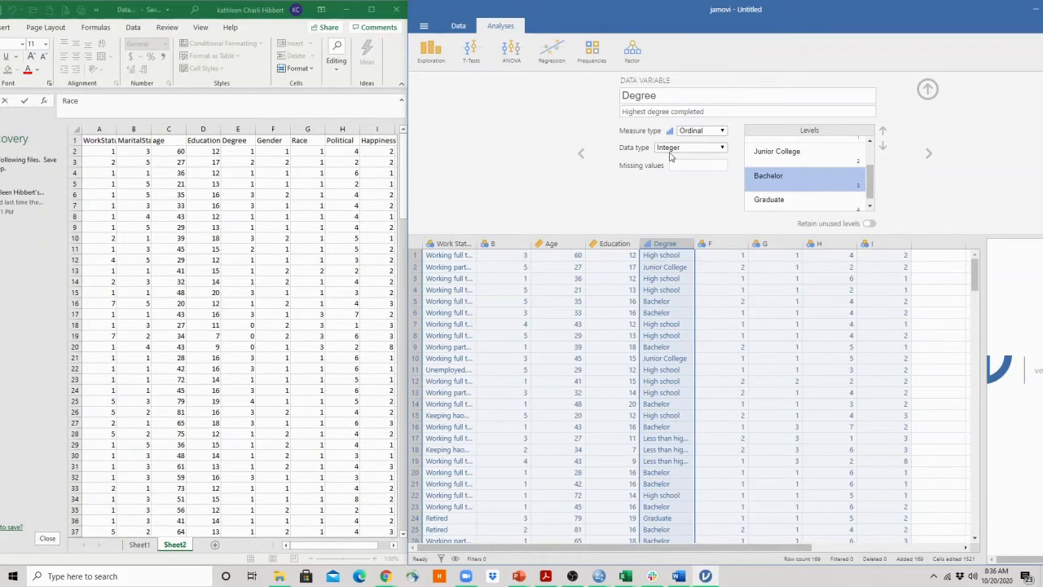
Rename variable I as "Happiness" and set its measure type to Ordinal, leaving the description empty
left_click(892, 238)
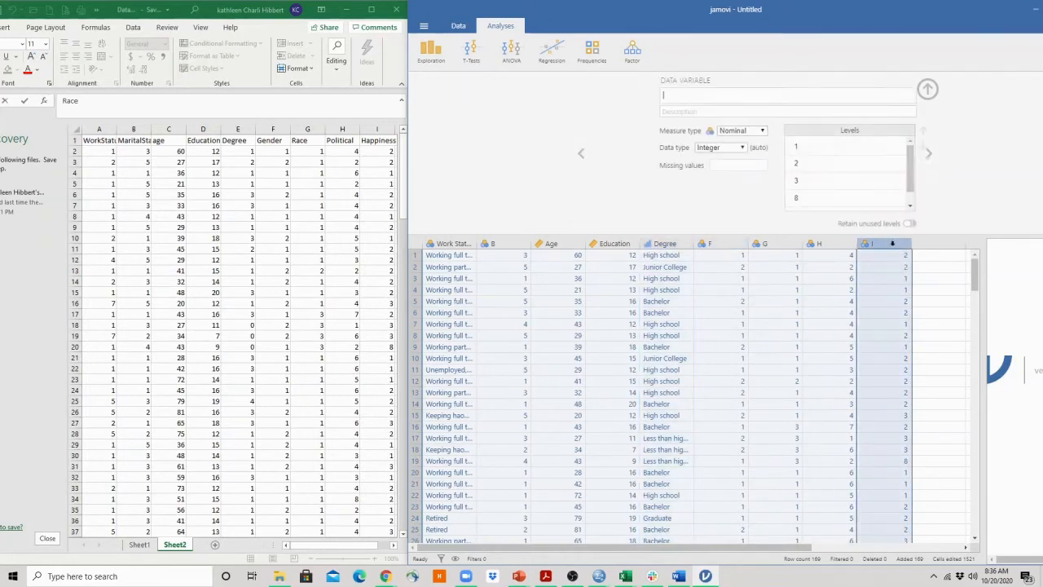
left_click(657, 97)
type("Happiness")
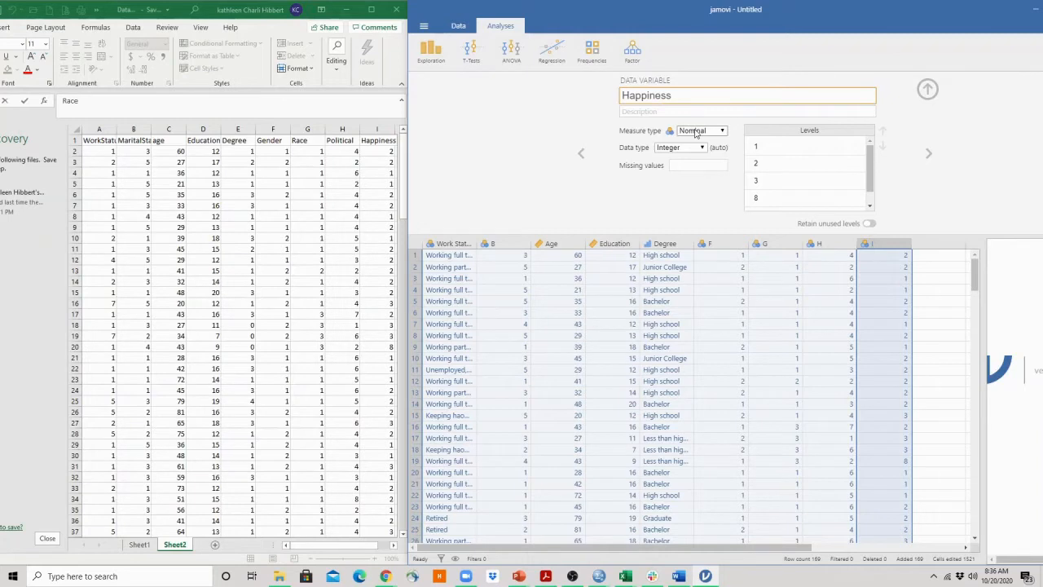
left_click(658, 111)
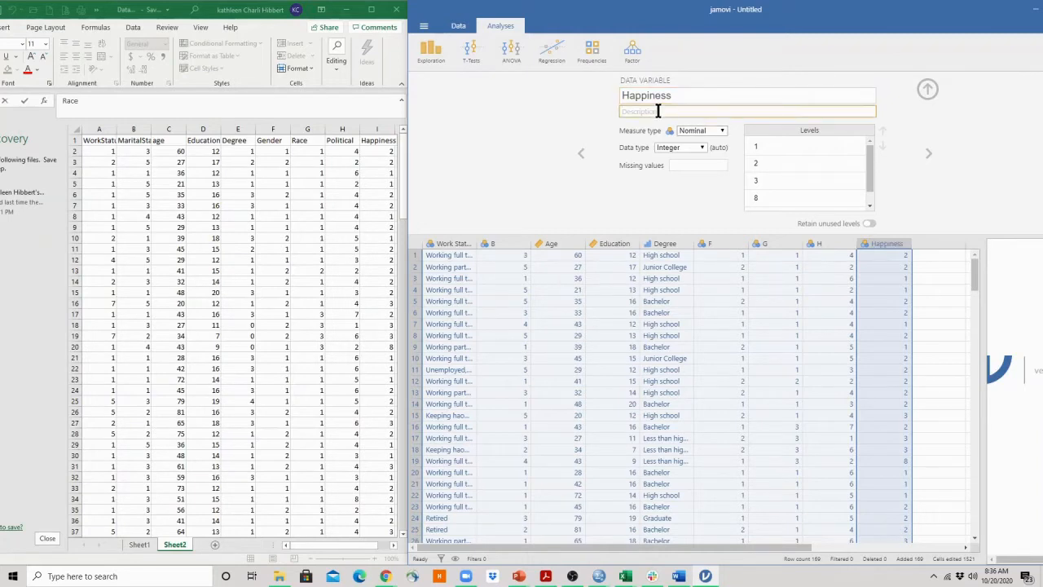
left_click(693, 131)
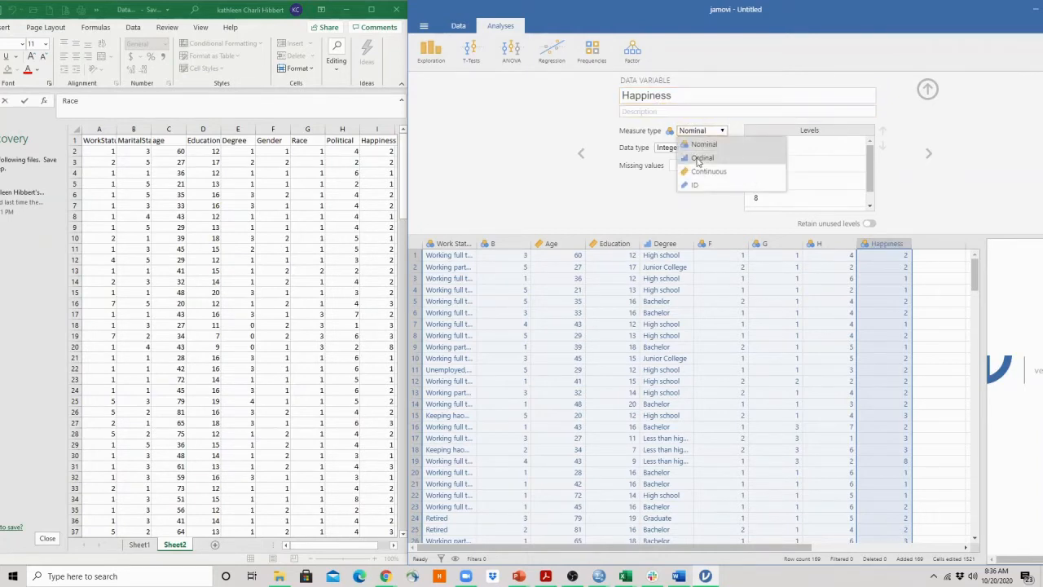
left_click(702, 158)
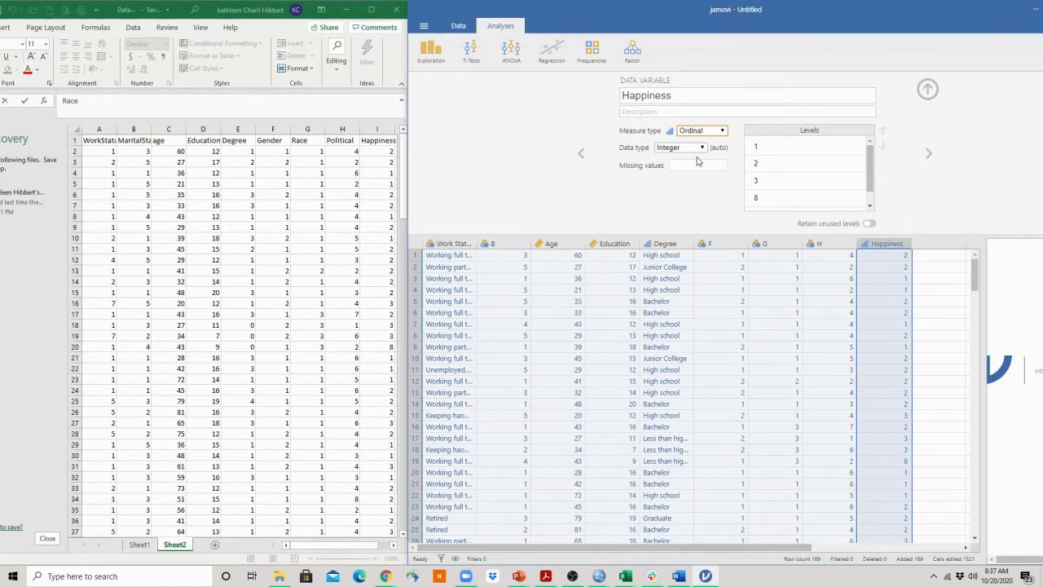
Label Happiness level 1 "Very happy" and level 2 "Pretty happy"
left_click(755, 146)
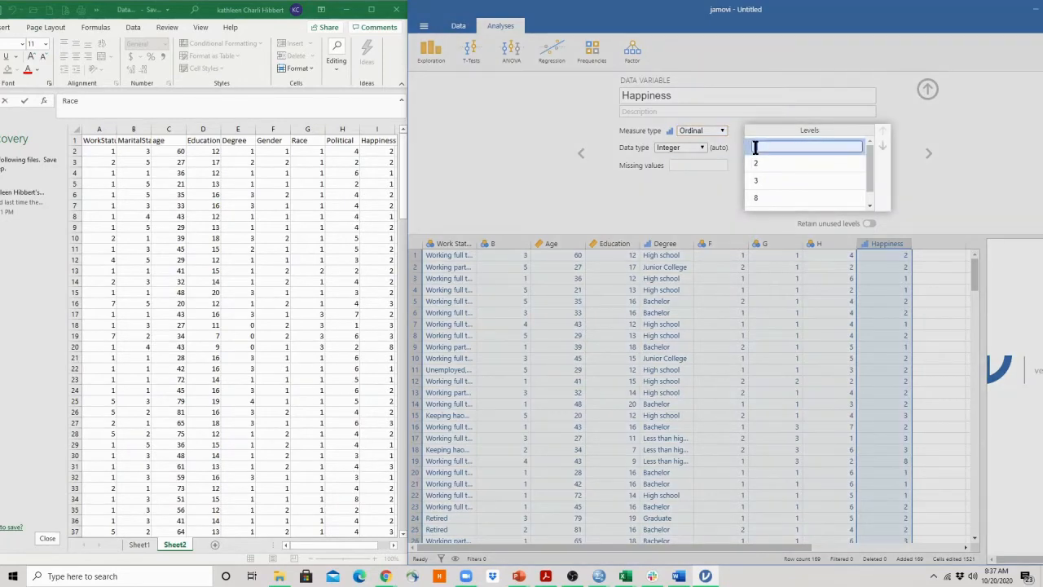
type("Very happy")
left_click(756, 165)
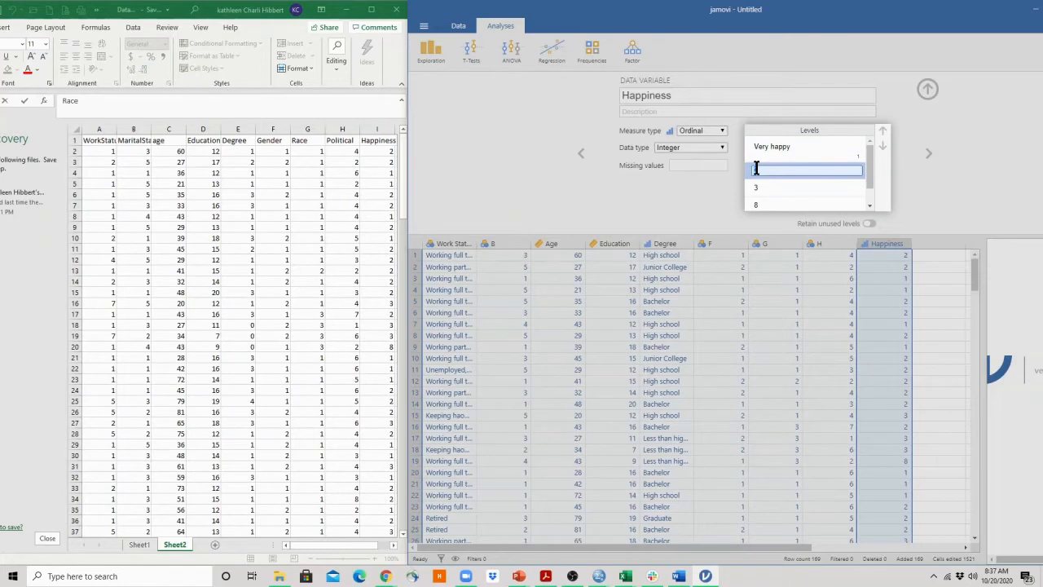
type("Pretty Ha")
key("BackSpace")
key("BackSpace")
type("happy")
key("Tab")
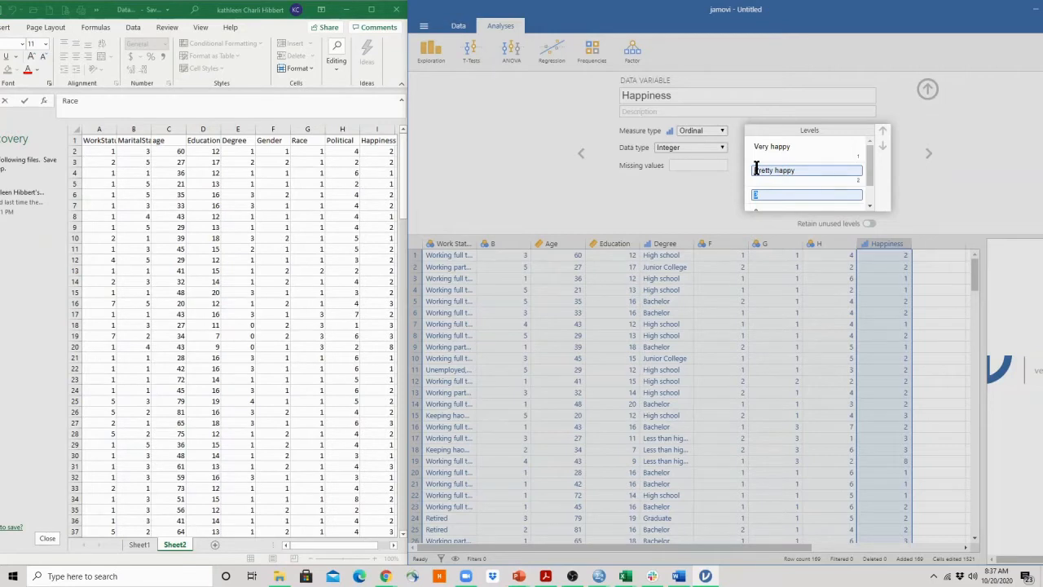
Label Happiness level 3 "Not too happy", level 8 "DK" and level 9 "NA"
type("Not too happy")
key("Tab")
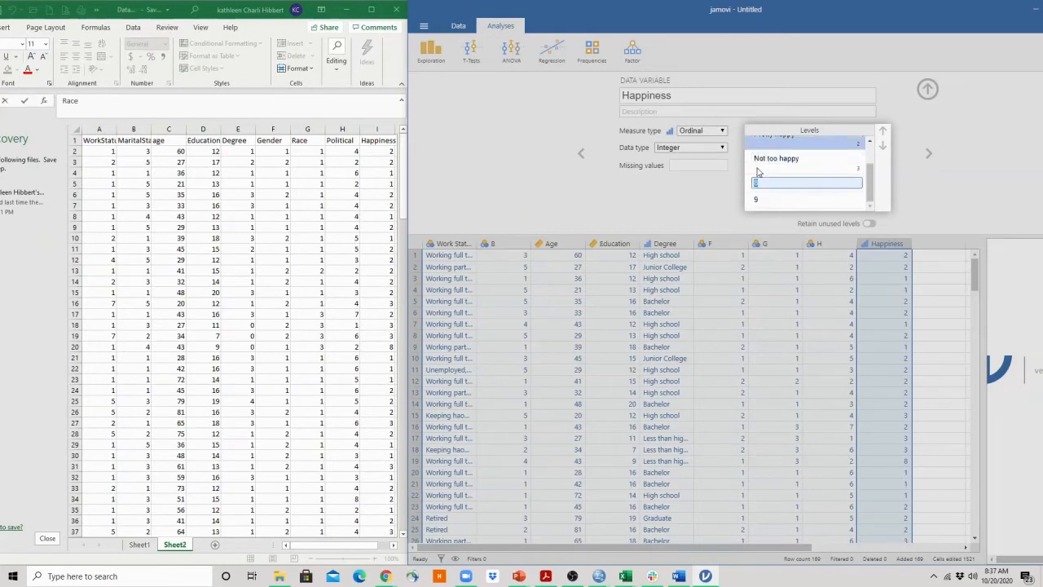
type("DK")
key("Tab")
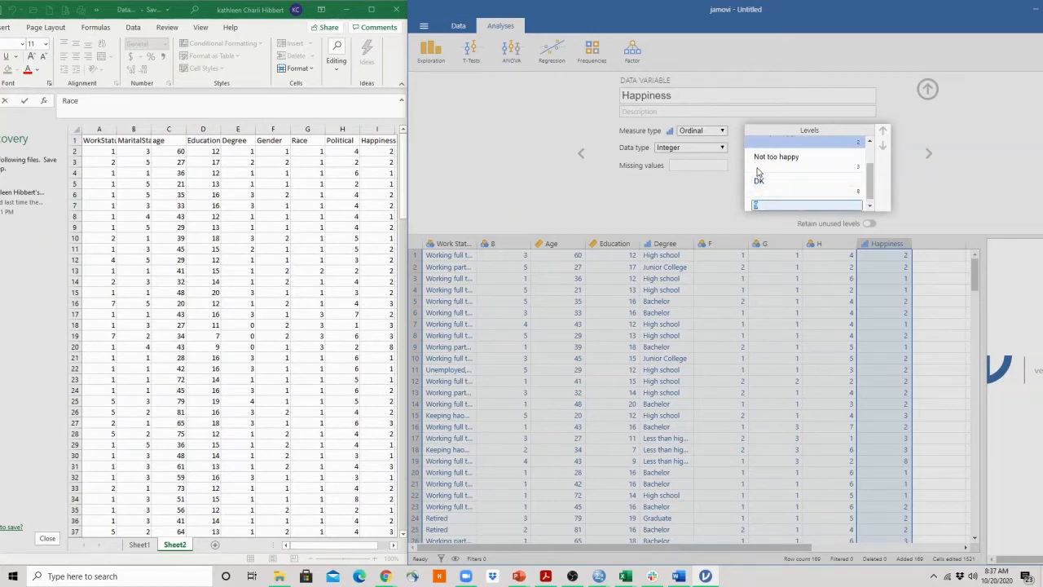
type("NA")
left_click(872, 209)
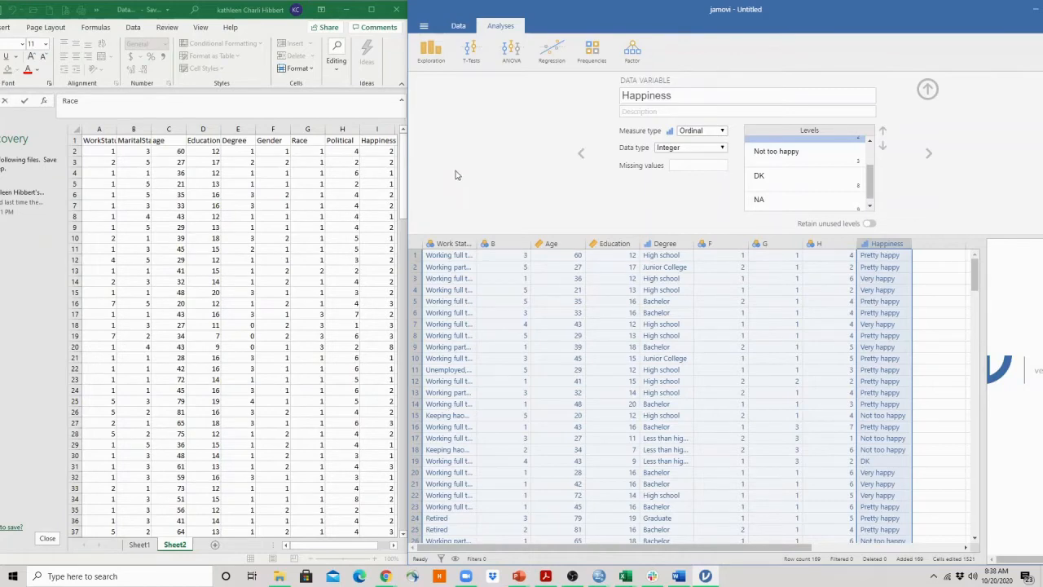
Reposition the jamovi window so the Excel column headers stay visible, and rename variable F as "Gender"
left_click_drag(782, 20, 728, 37)
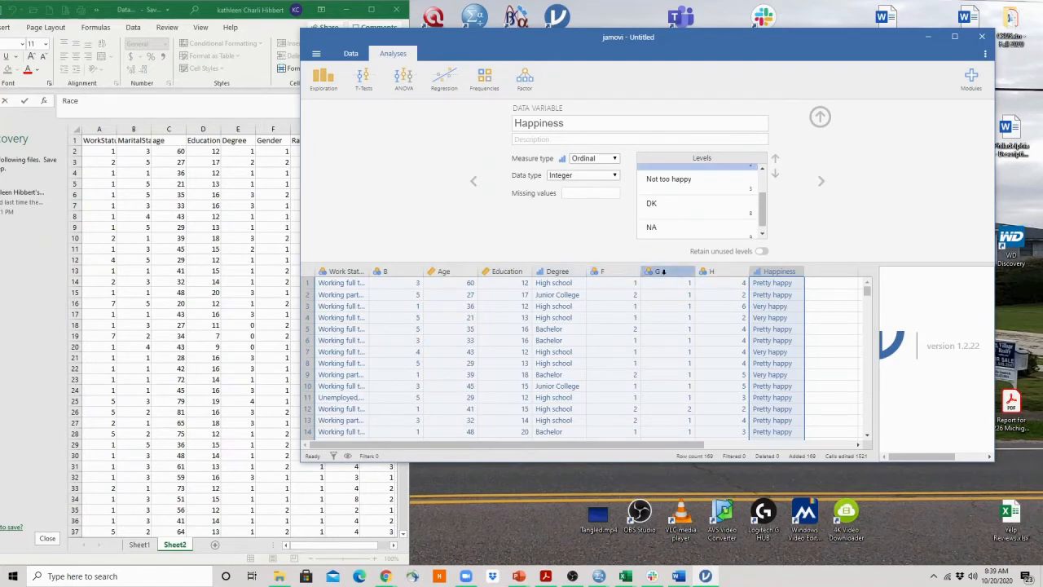
left_click_drag(531, 37, 631, 43)
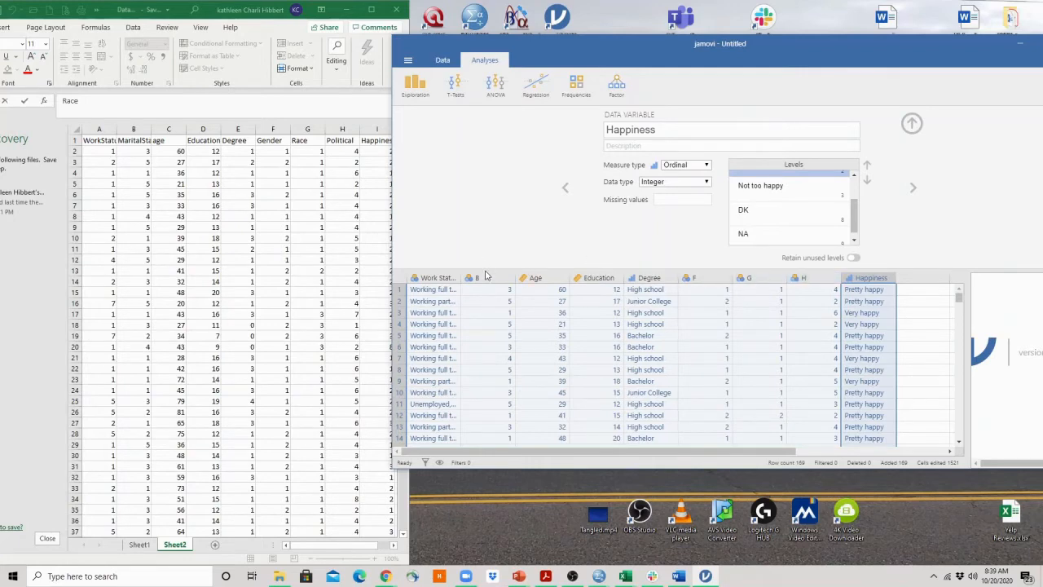
left_click(746, 181)
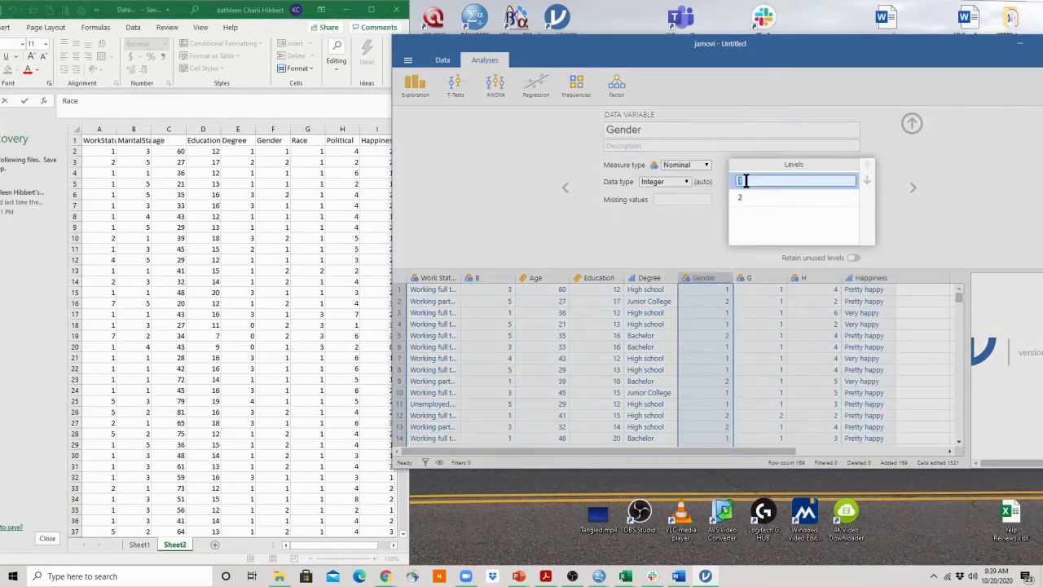
left_click(718, 280)
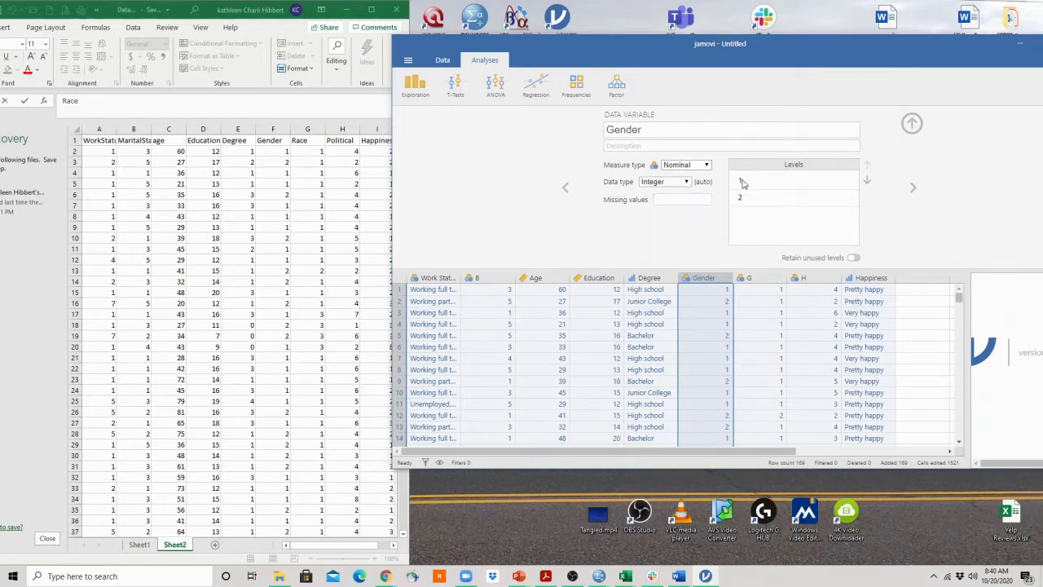
Rename variable G as "Race"
left_click(751, 278)
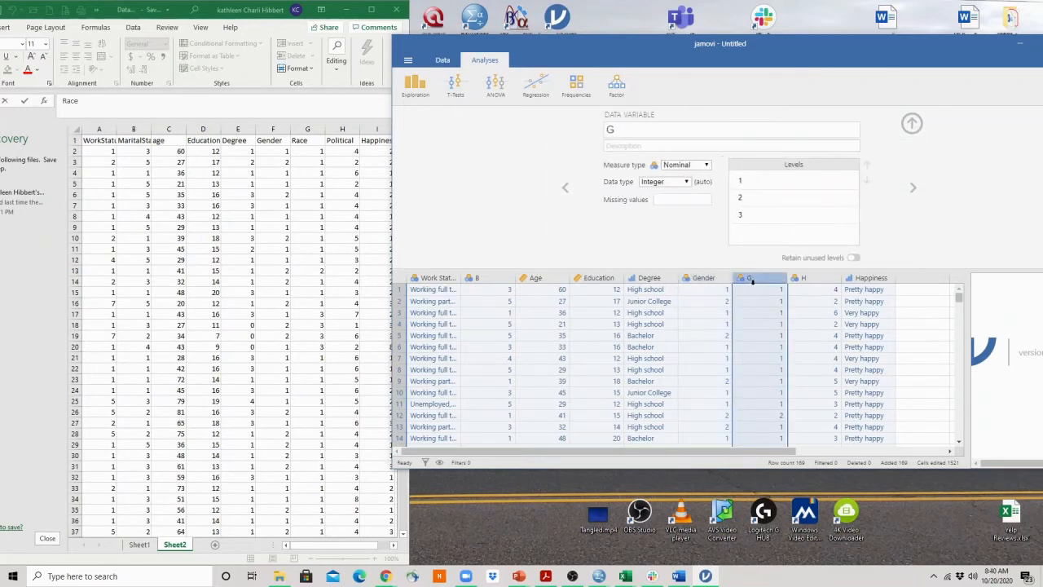
left_click(630, 128)
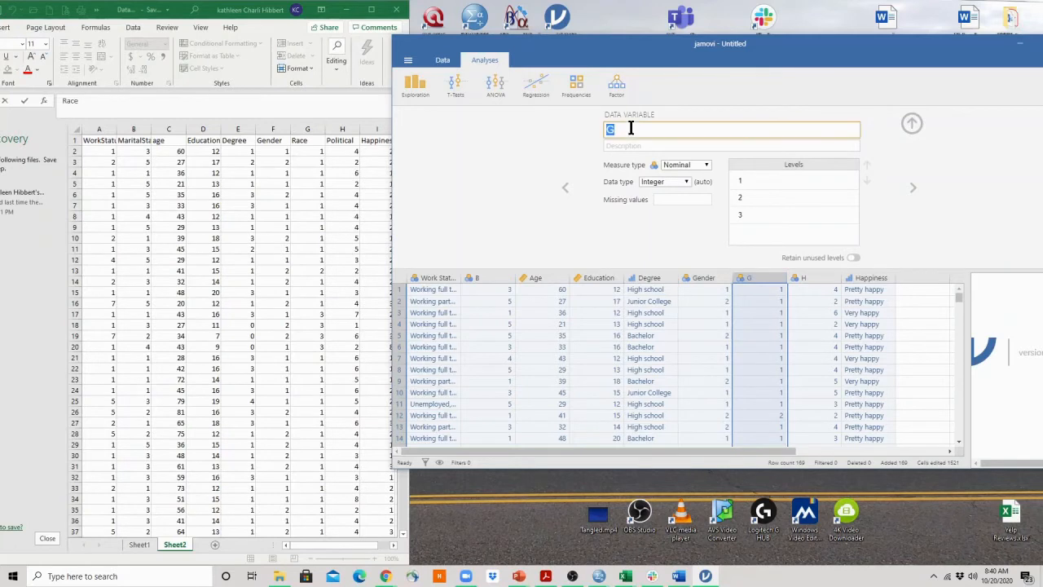
type("Race")
left_click(682, 228)
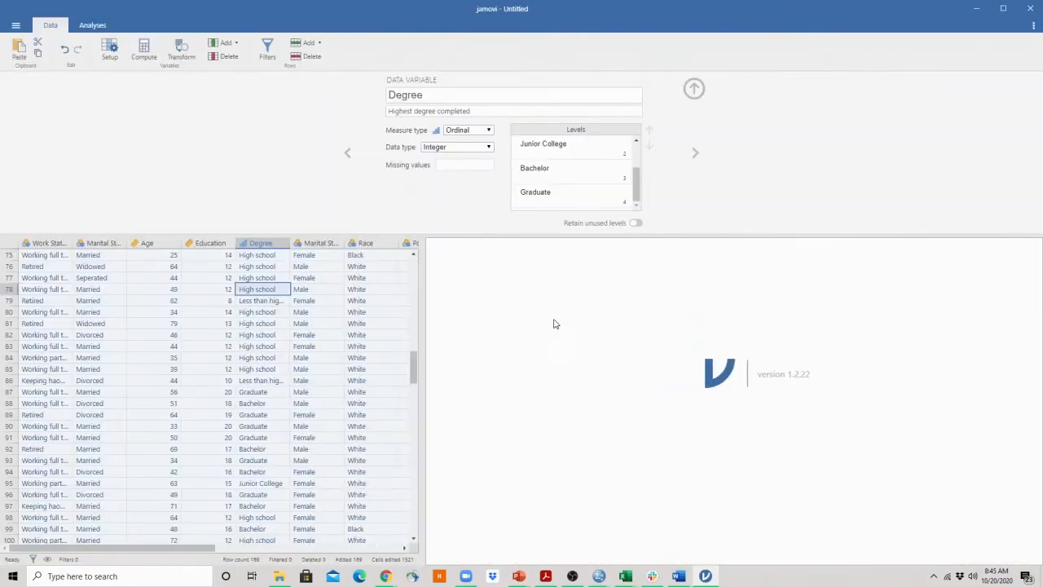
Widen the data table to show all variables, and rename the variable "Marital Status (2)" as "Gender"
left_click_drag(553, 324, 615, 322)
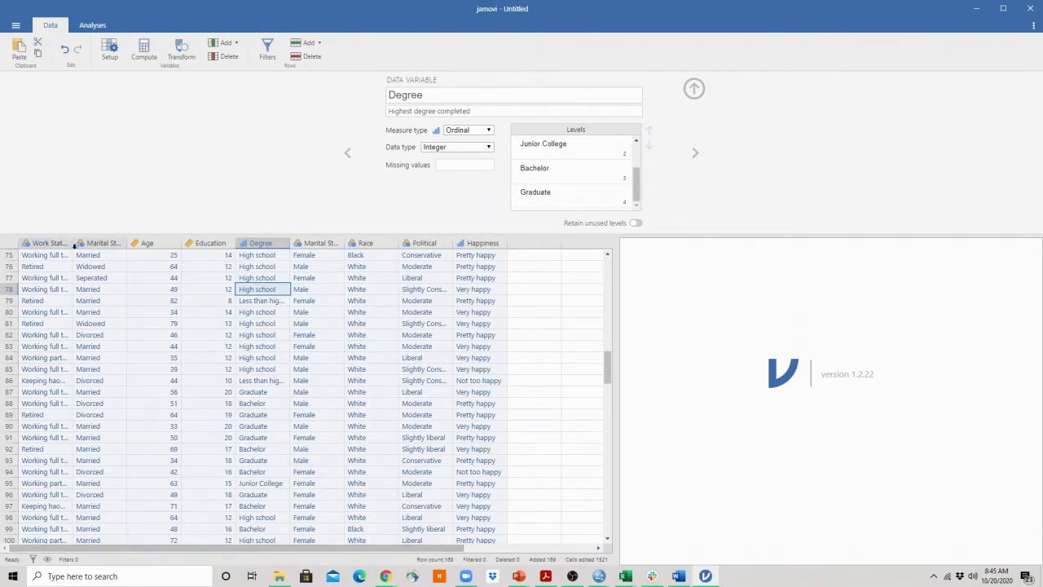
left_click(96, 243)
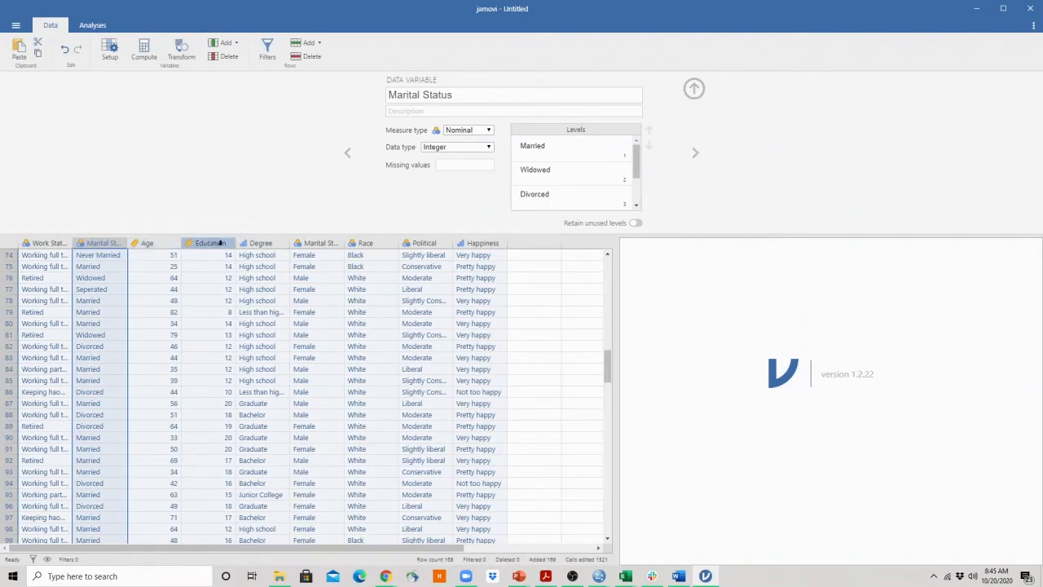
left_click(210, 243)
left_click(273, 243)
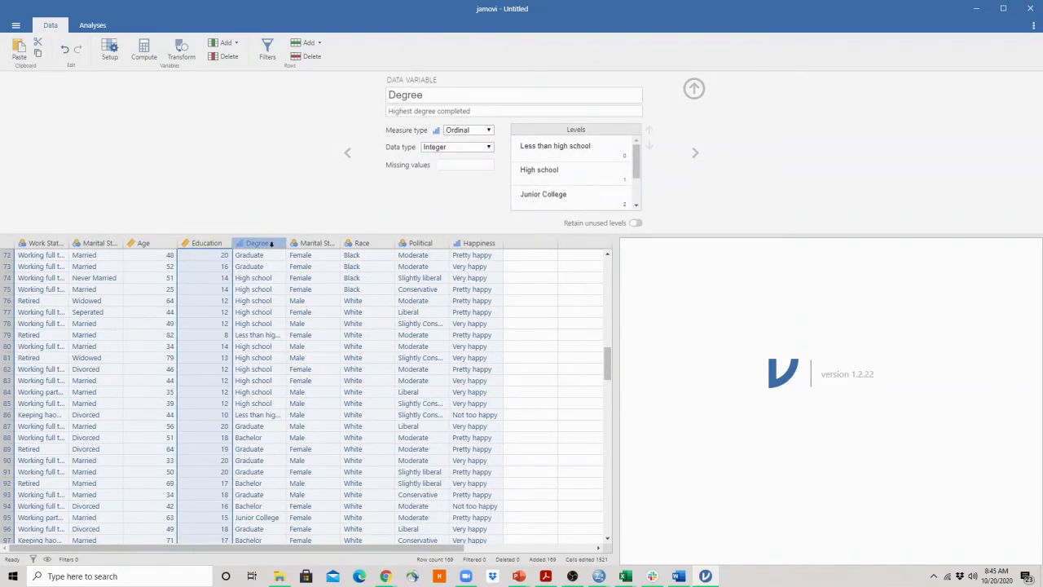
left_click(316, 244)
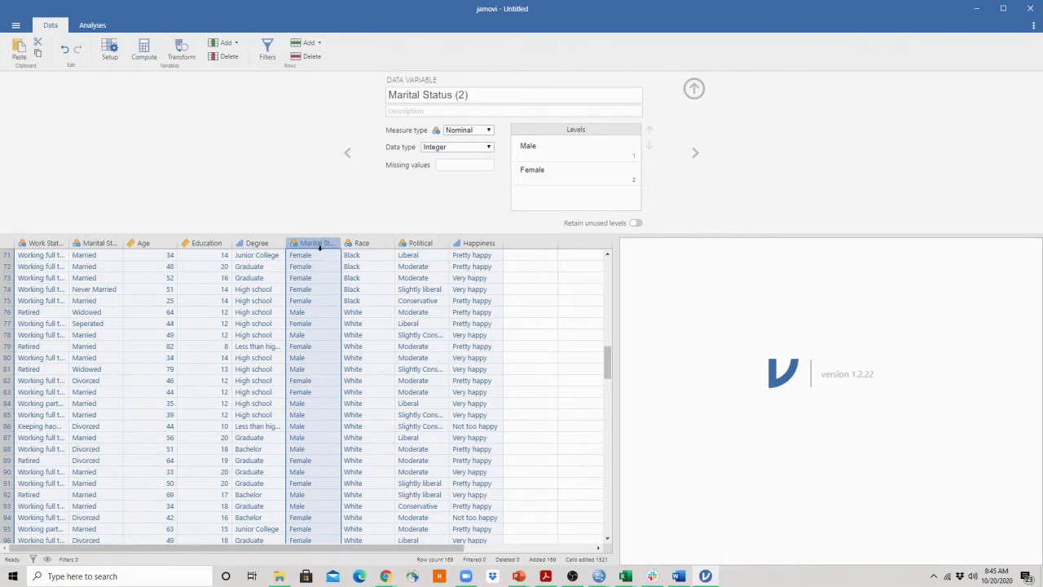
left_click(428, 95)
triple_click(429, 95)
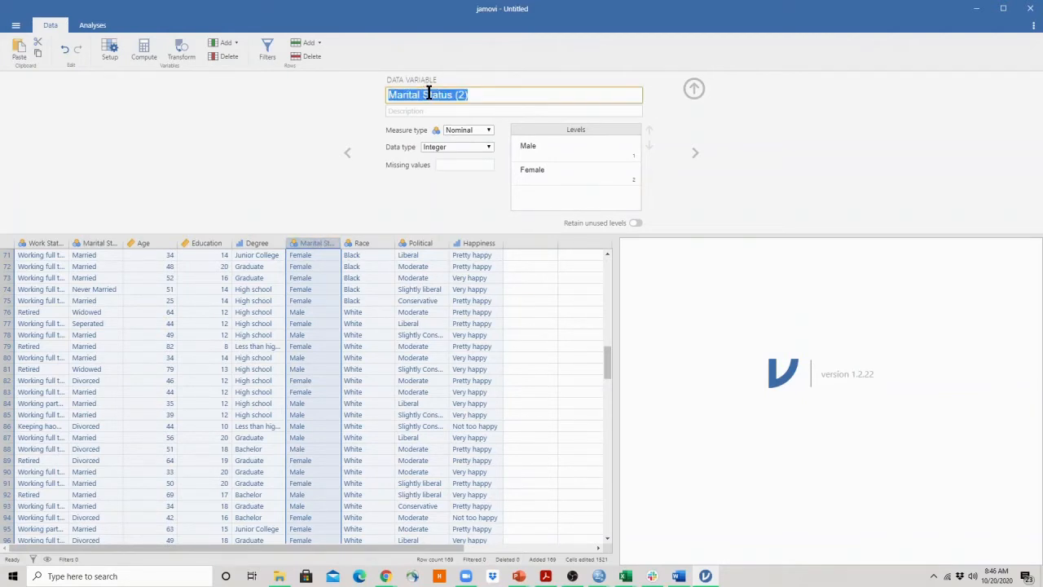
type("Gender")
key("Return")
Rename the Political variable as "Political views" and close the variable setup after checking Happiness
left_click(377, 242)
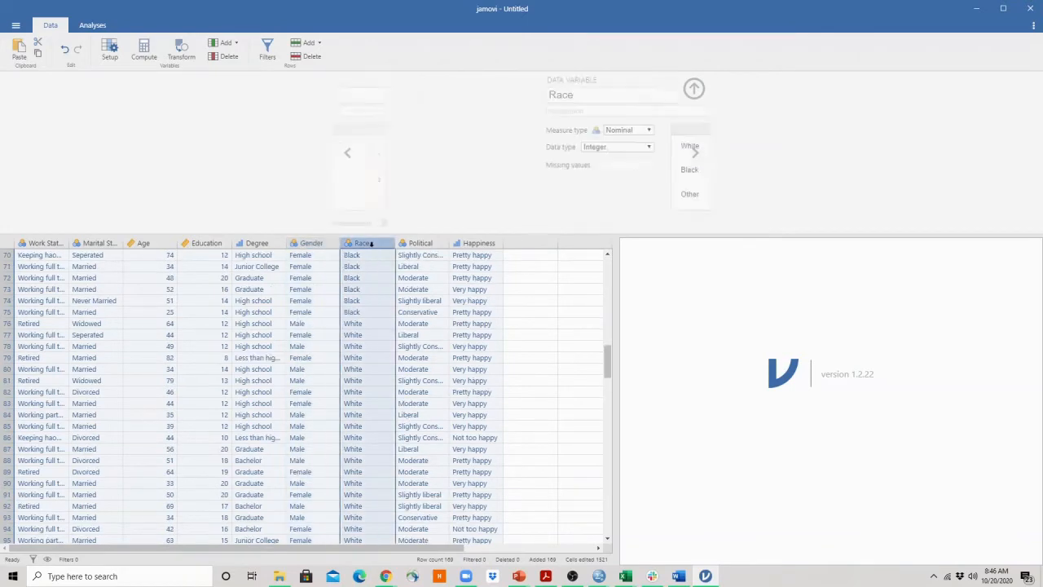
left_click(418, 243)
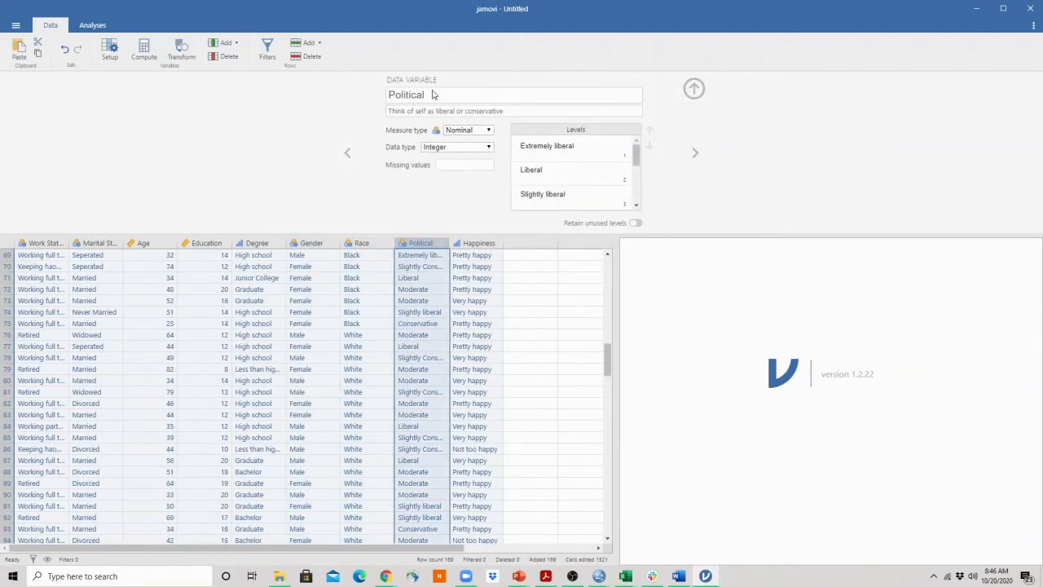
left_click(432, 93)
left_click(431, 93)
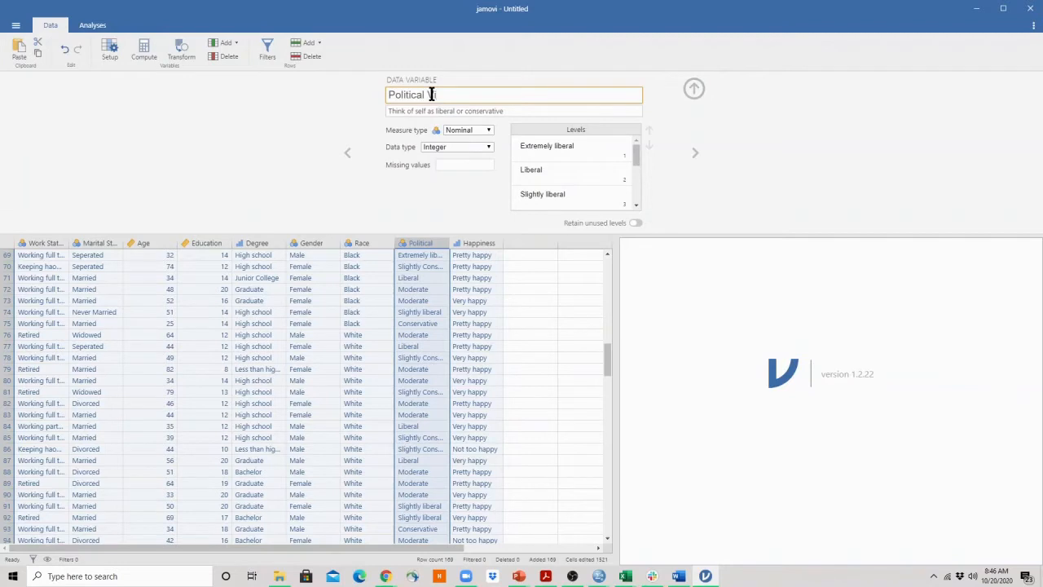
type("Views")
key("Return")
left_click(470, 243)
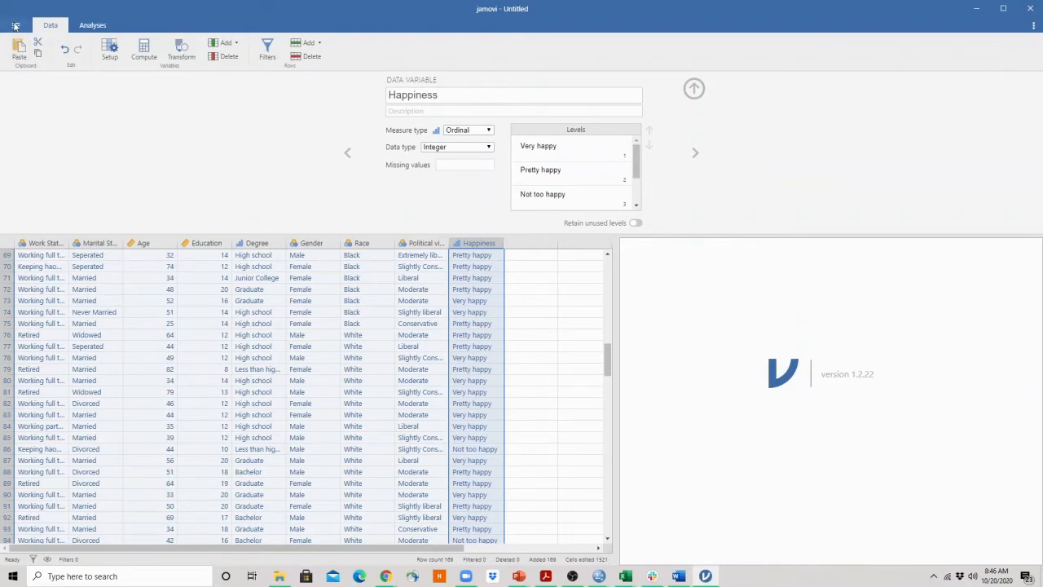
left_click(694, 89)
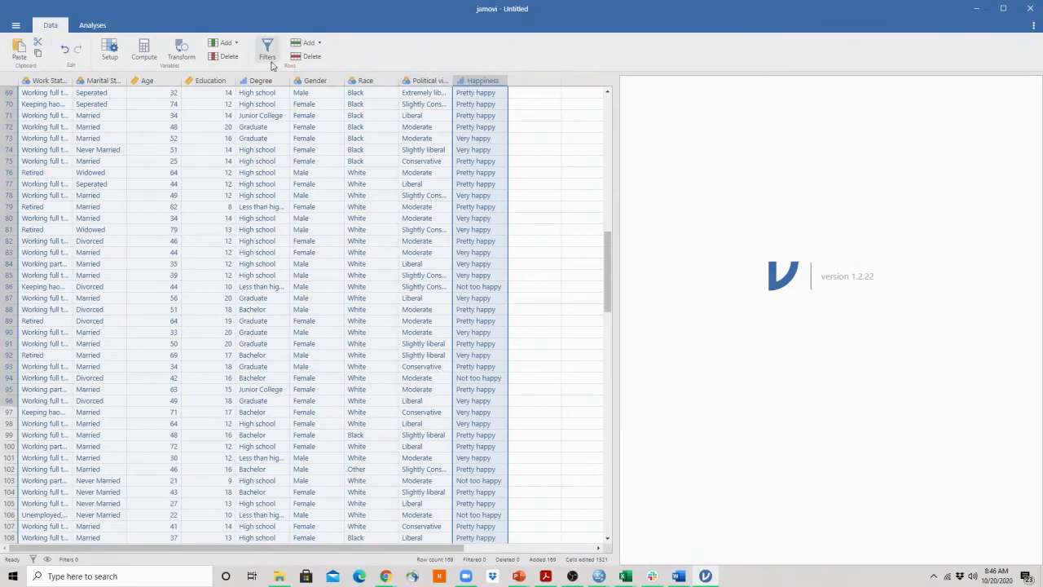
Start a Descriptives analysis with Political views as its variable
left_click(94, 26)
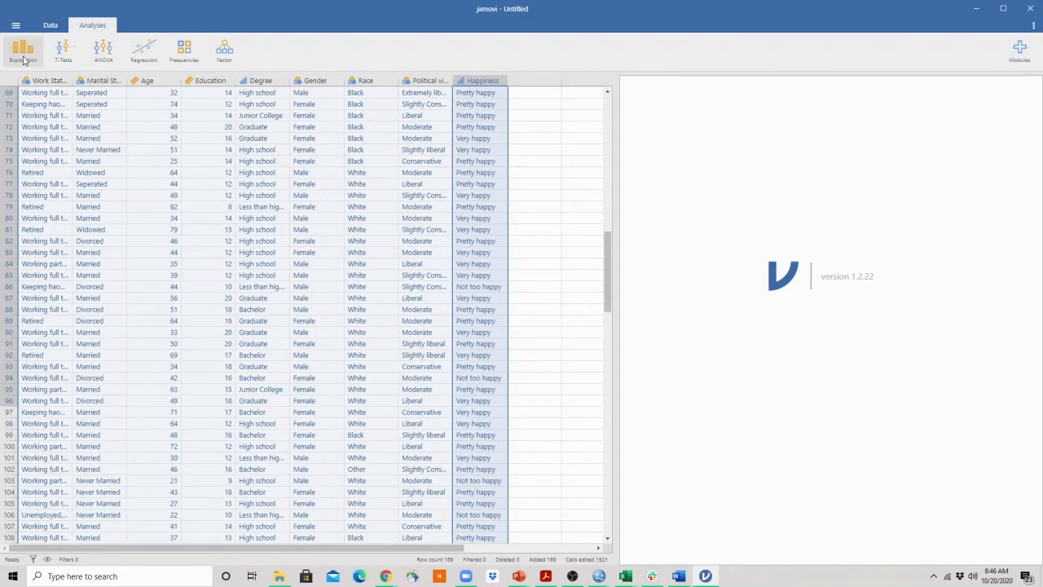
left_click(24, 60)
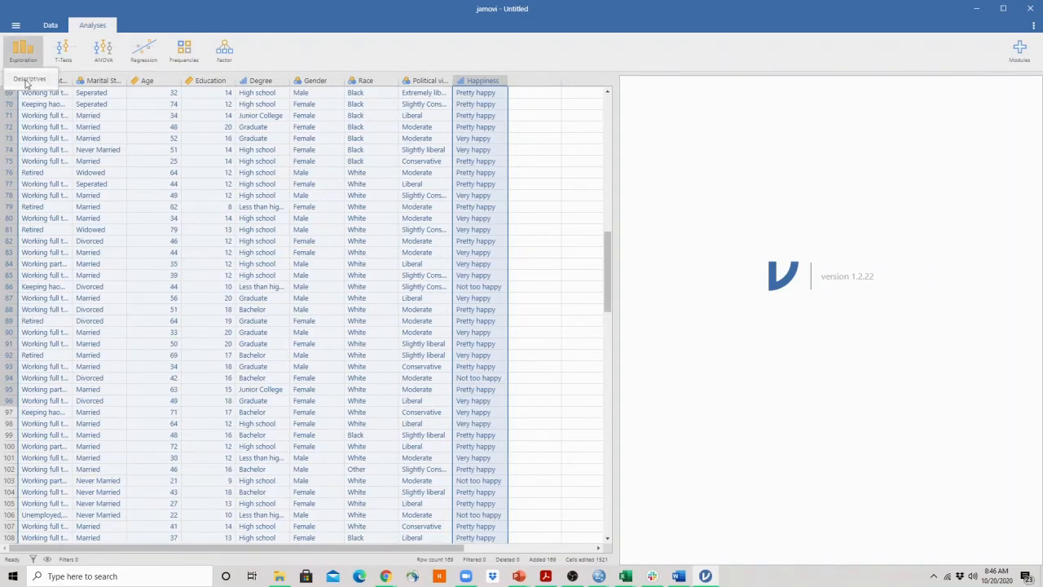
left_click(28, 79)
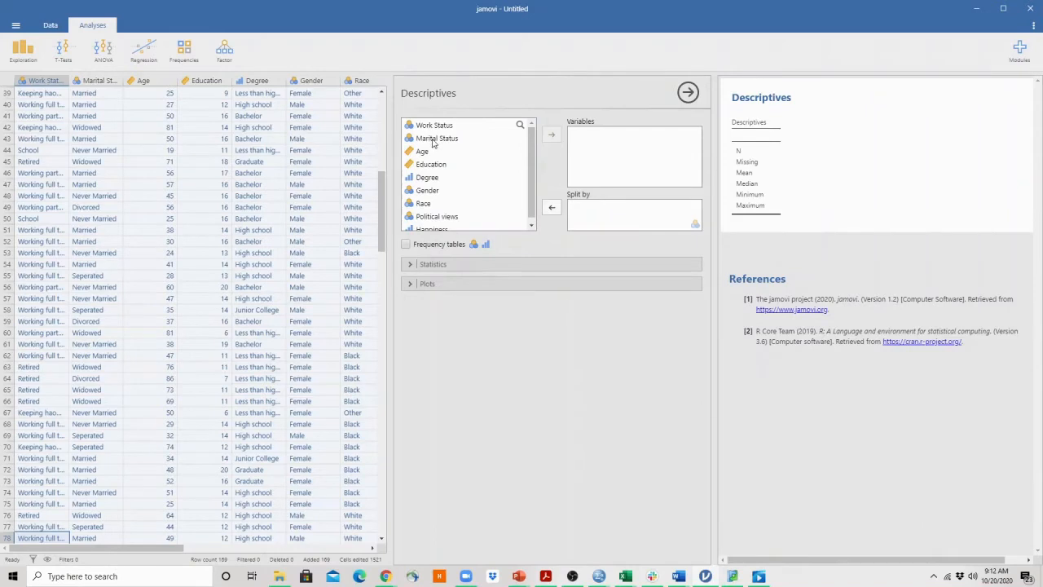
left_click(436, 217)
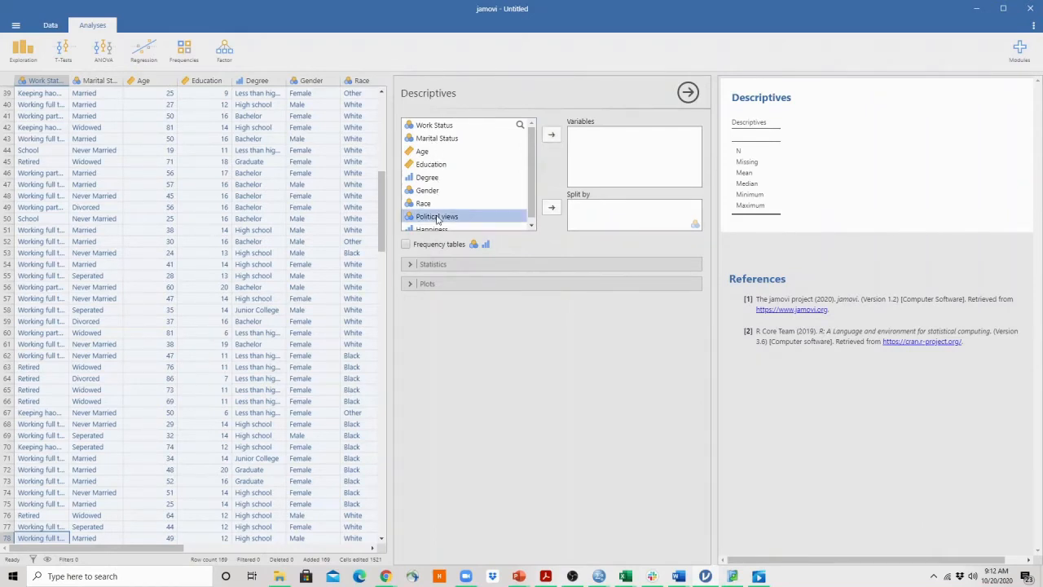
left_click(551, 136)
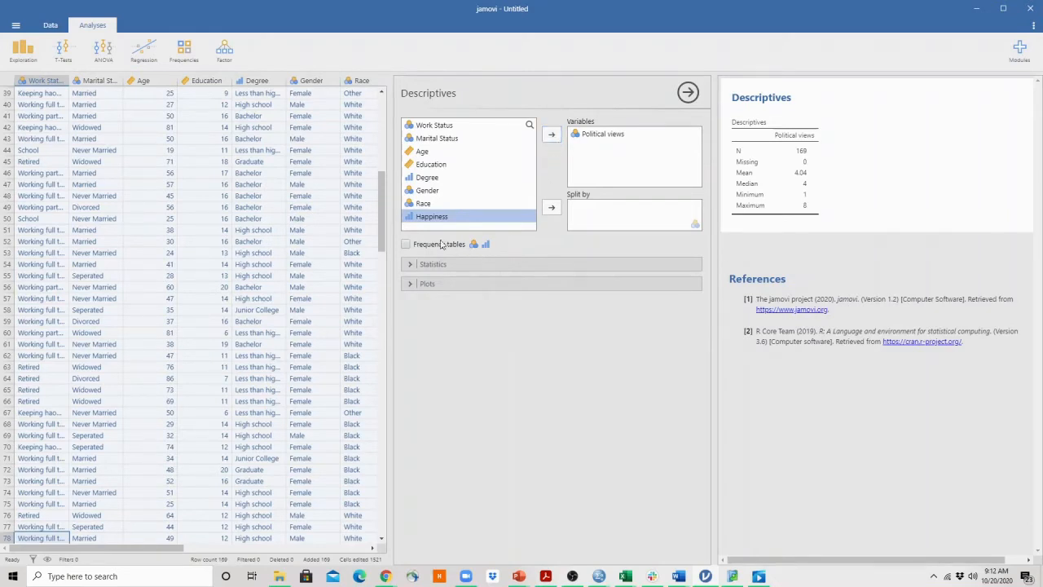
Expand the statistics and plots options, and report the mode instead of the mean and median
left_click(409, 266)
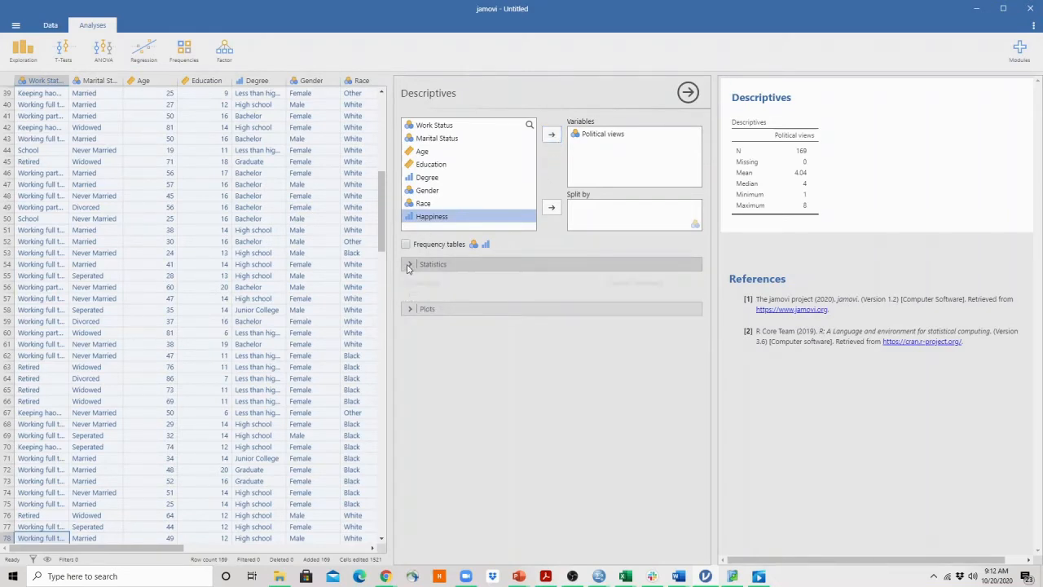
left_click(410, 471)
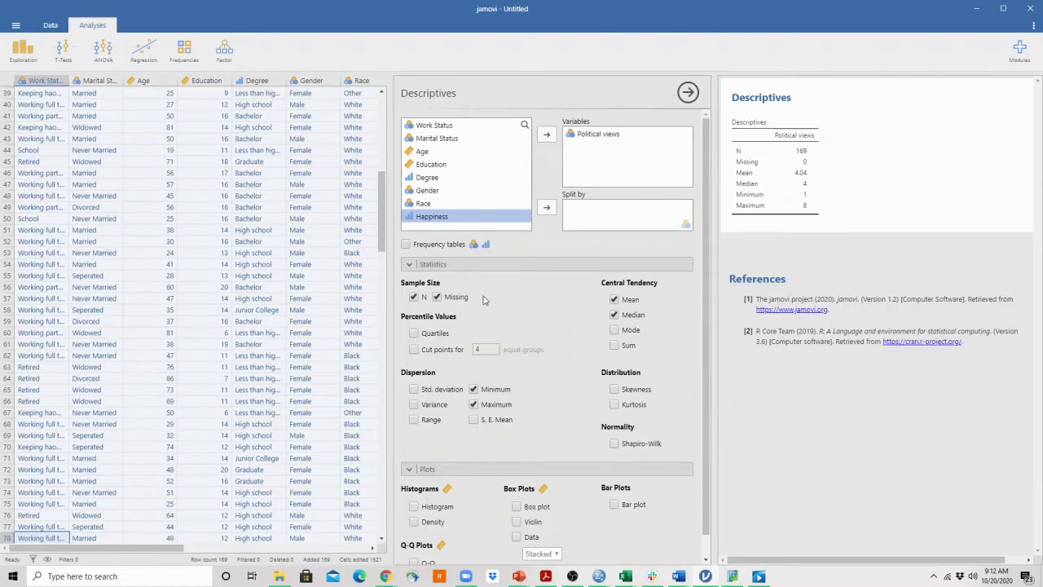
left_click(615, 331)
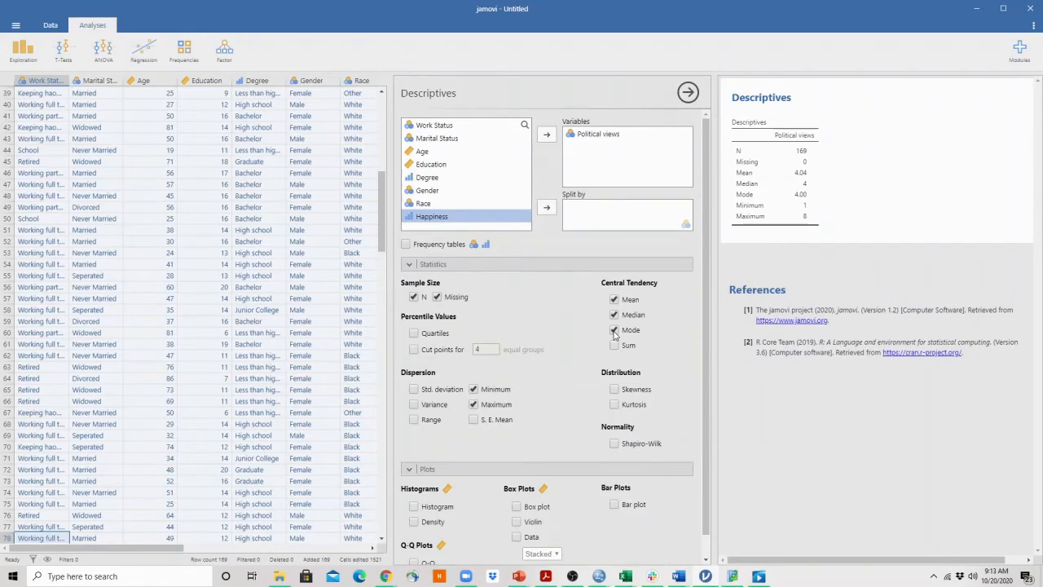
left_click(616, 316)
left_click(614, 301)
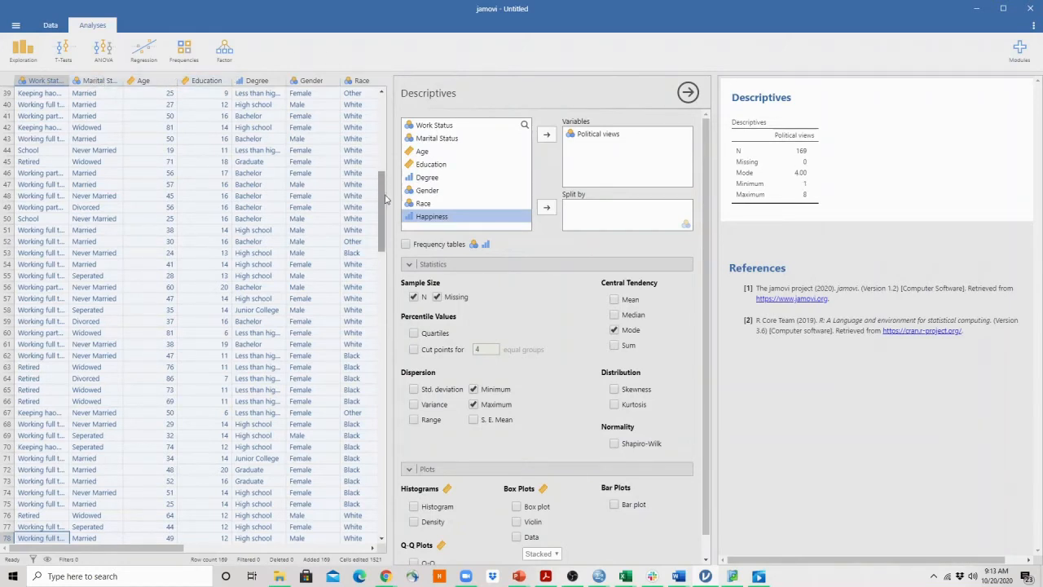
Look up the level labels of Political views in its variable setup, and add frequency tables to the Descriptives analysis
left_click(340, 551)
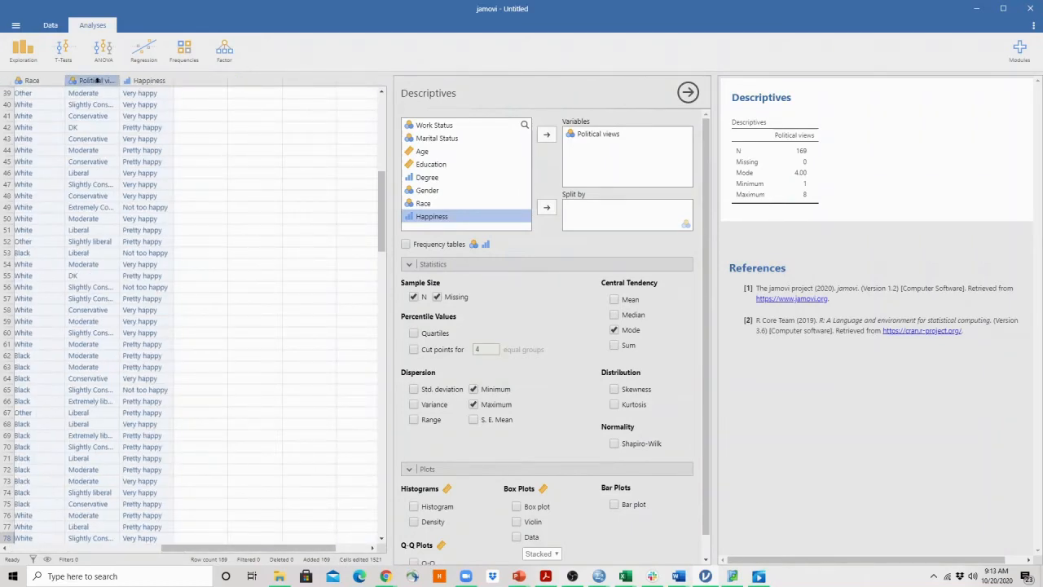
double_click(94, 81)
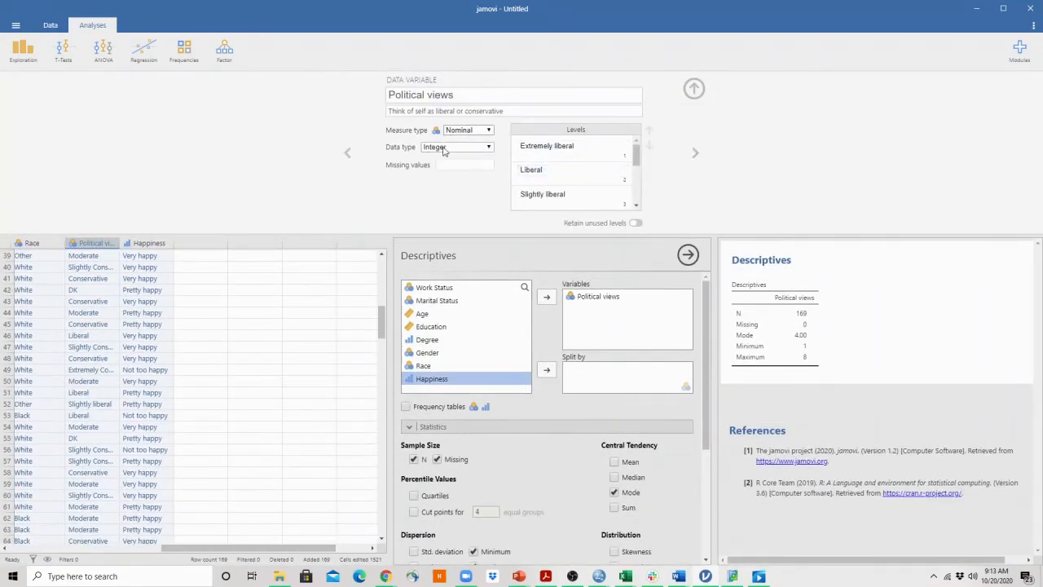
scroll(640, 194, "down", 3)
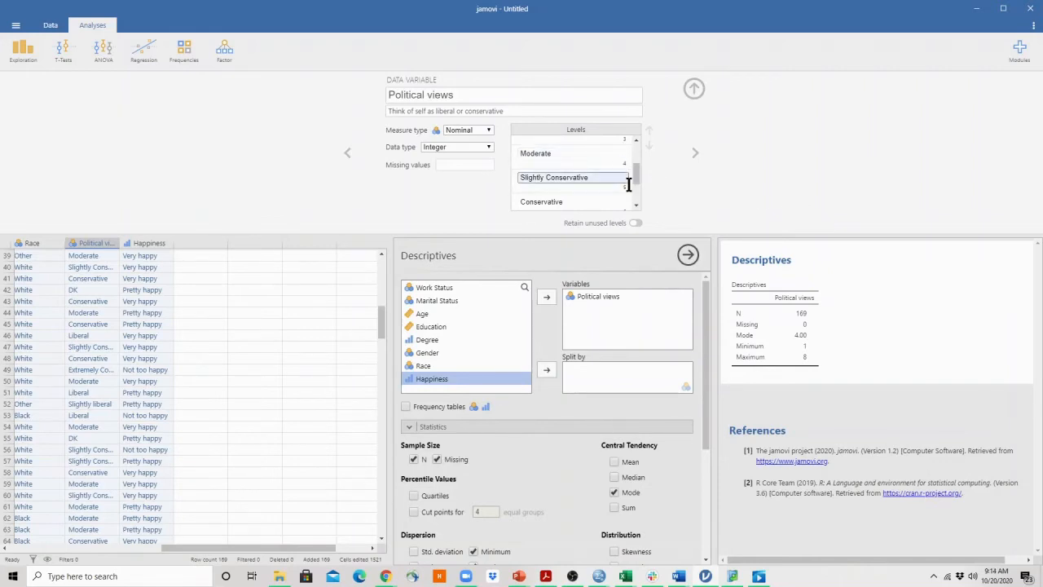
left_click(530, 154)
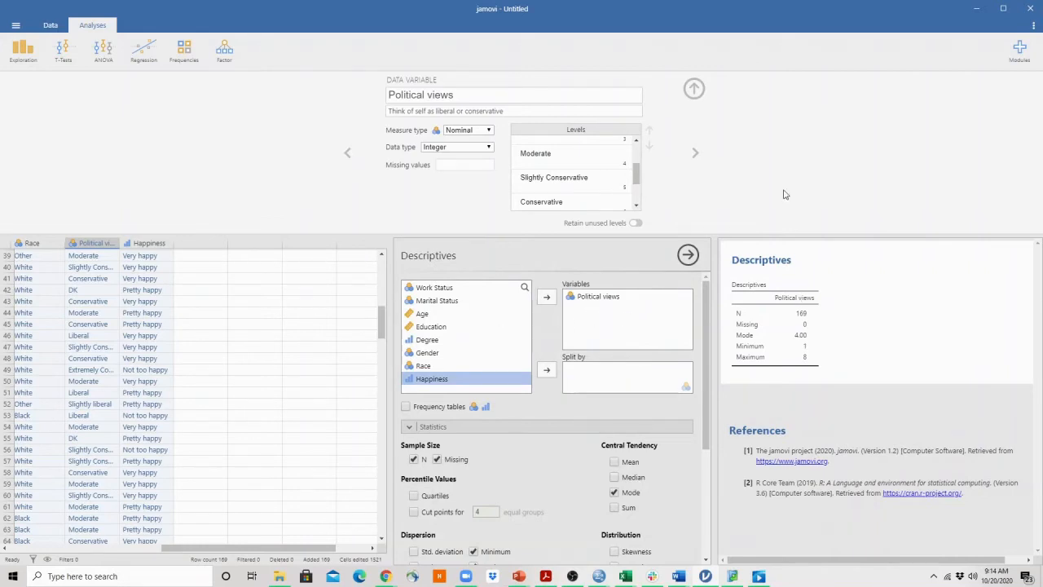
left_click_drag(708, 366, 708, 397)
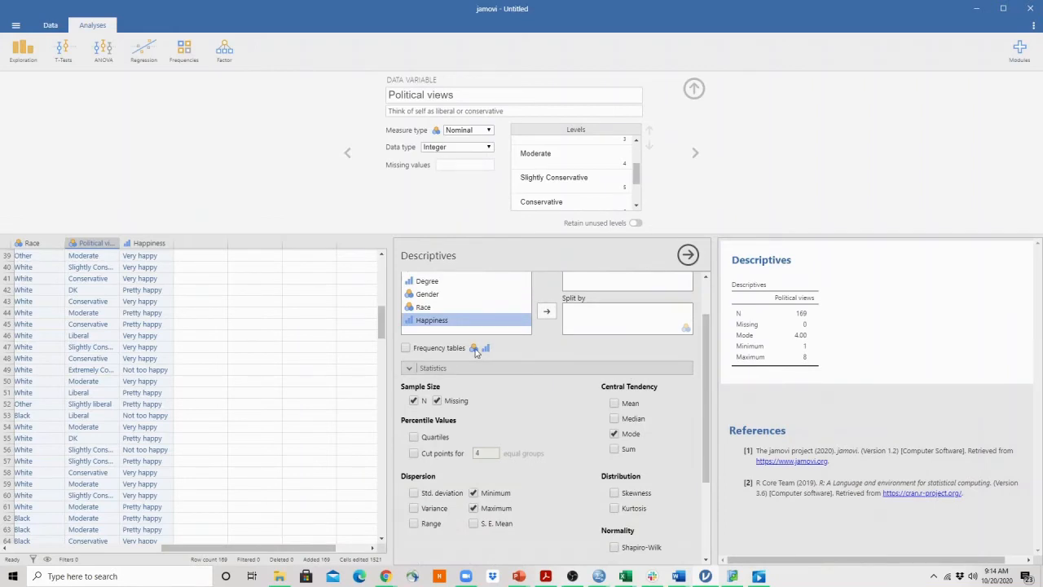
left_click(406, 348)
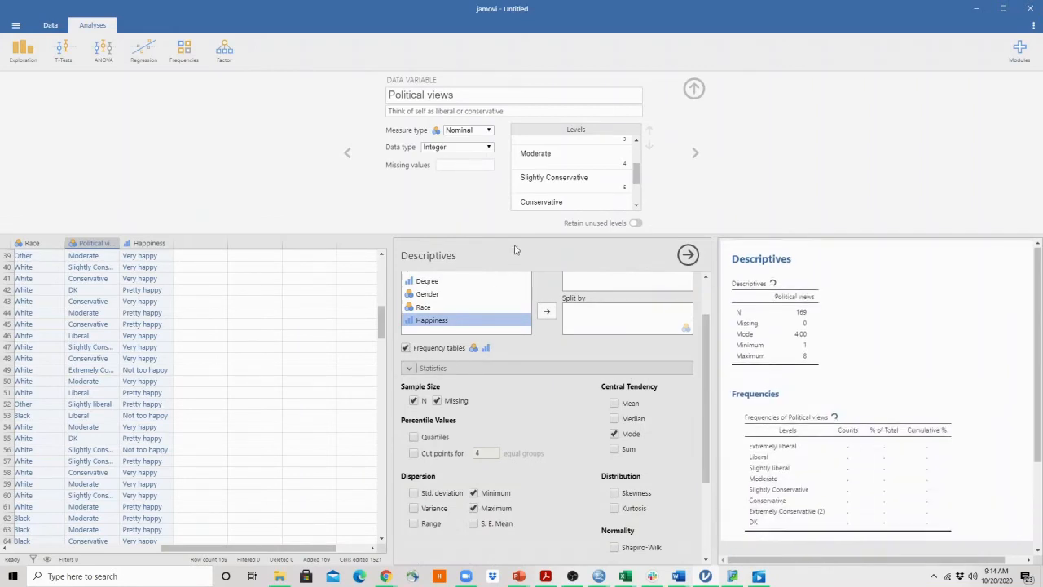
Close the variable setup of Political views and widen the results area
left_click(693, 89)
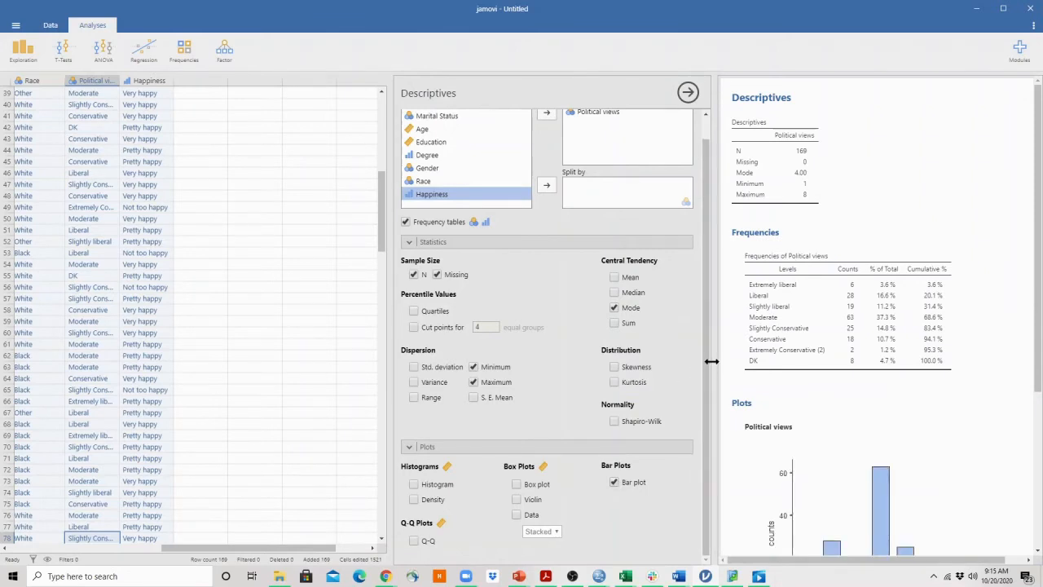
left_click_drag(707, 361, 539, 377)
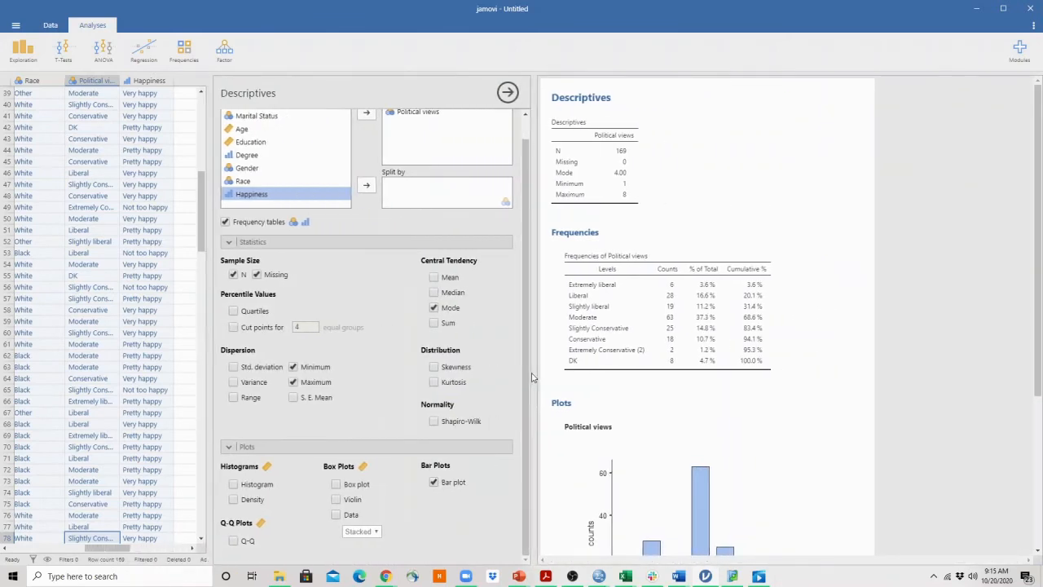
Copy the Political views bar plot as an image
scroll(778, 380, "down", 3)
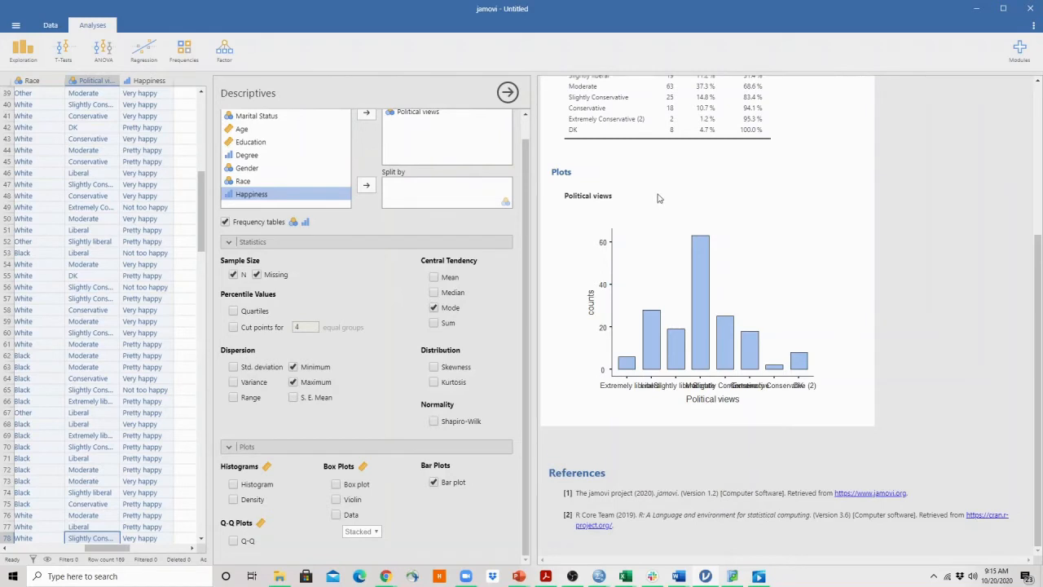
right_click(700, 297)
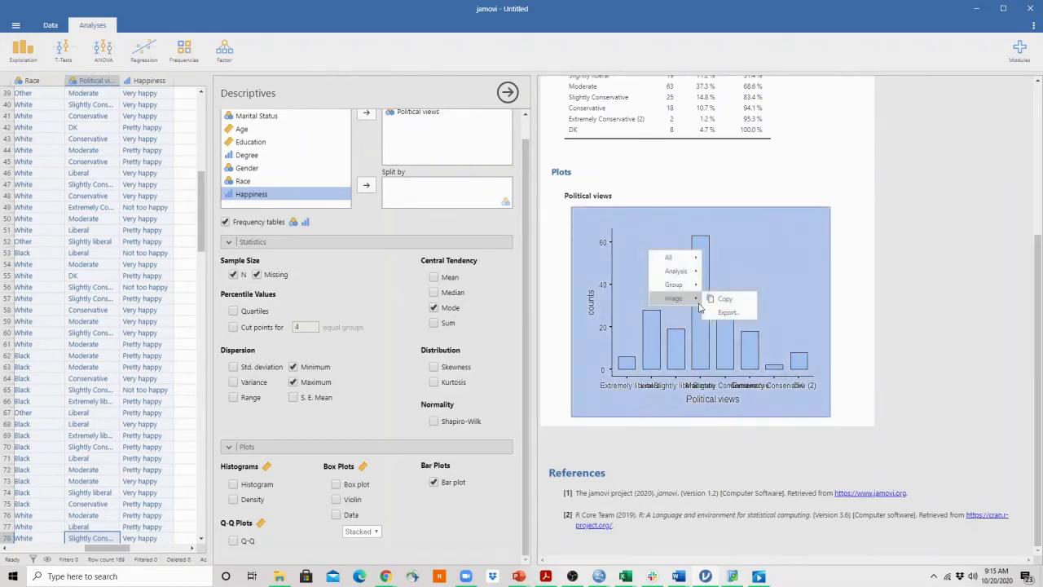
left_click(724, 298)
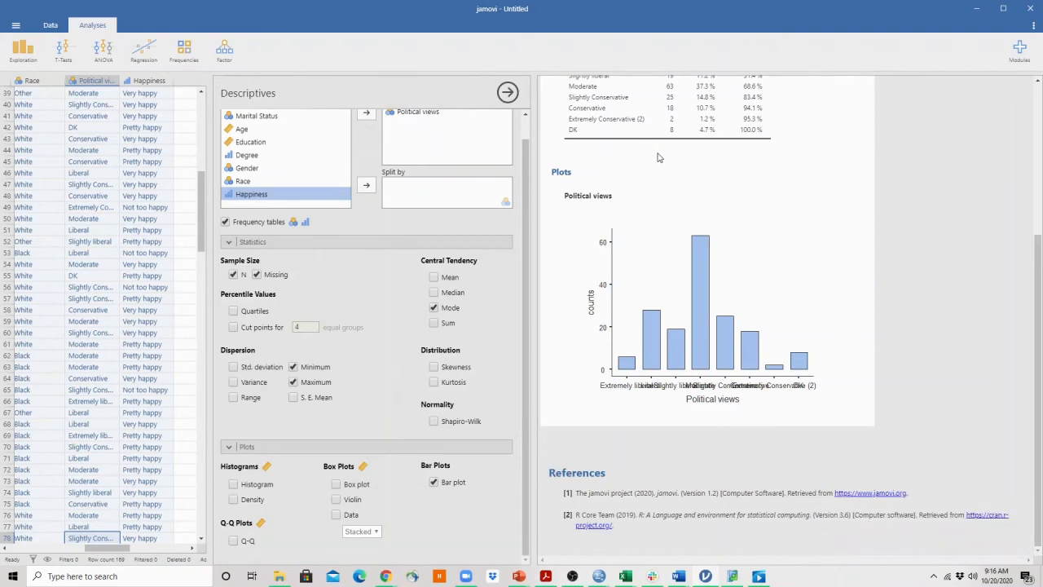
Copy the Political views frequency table, paste it with its source formatting into the blank Word document, and return to jamovi
scroll(659, 157, "up", 3)
right_click(664, 284)
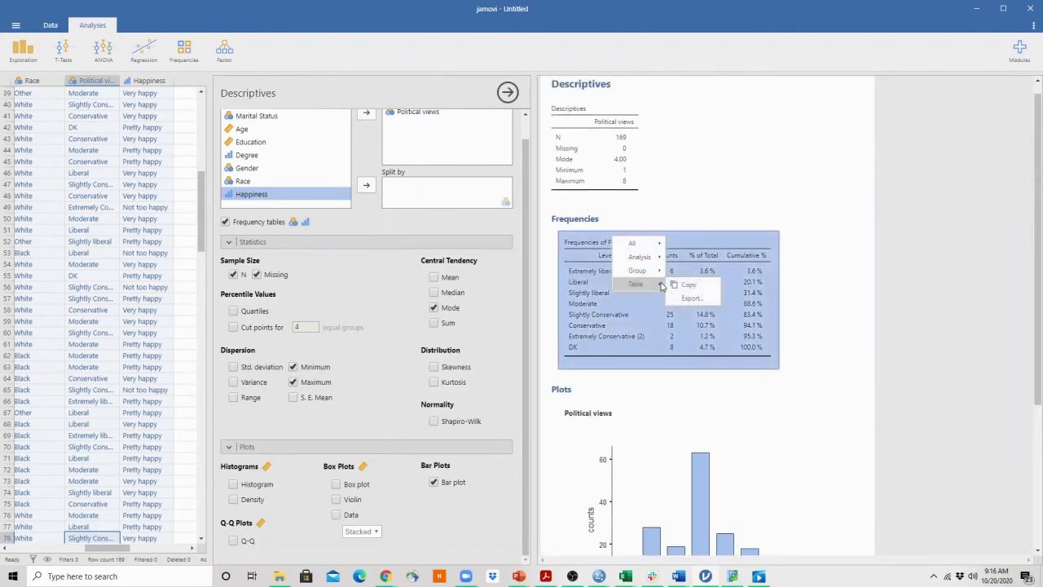
left_click(689, 282)
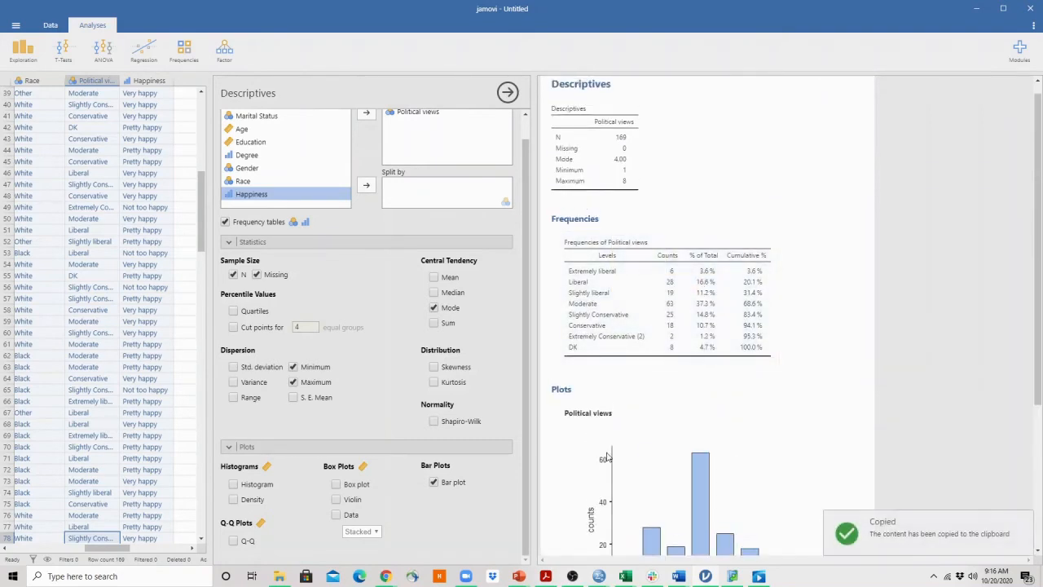
mouse_move(680, 576)
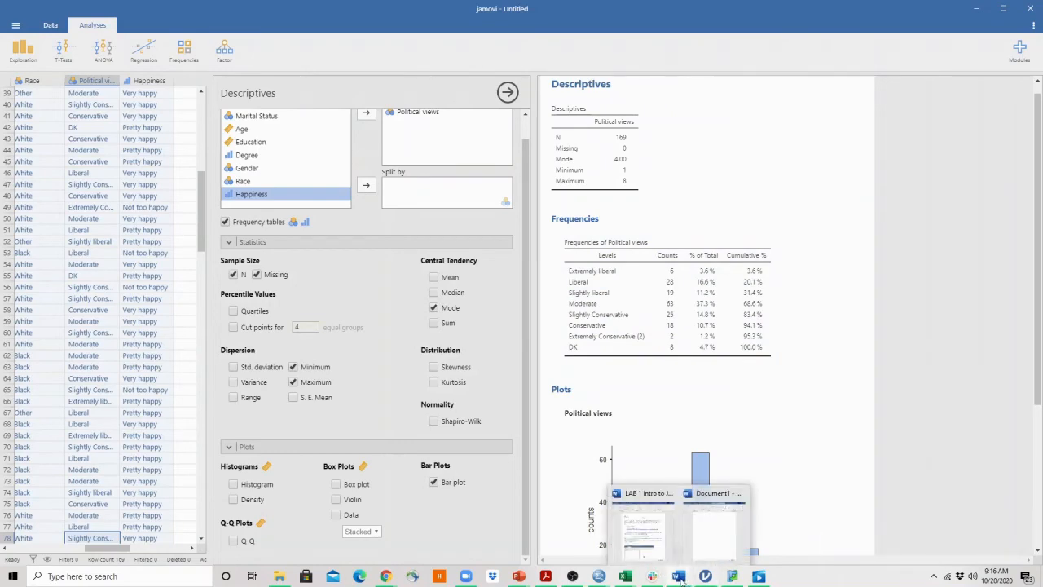
left_click(722, 531)
right_click(255, 310)
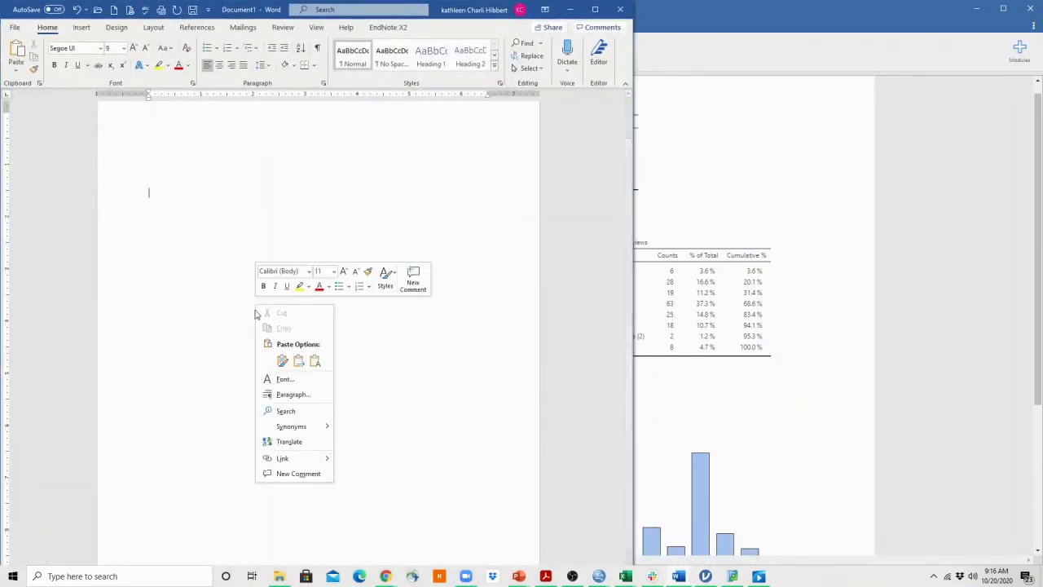
left_click(282, 360)
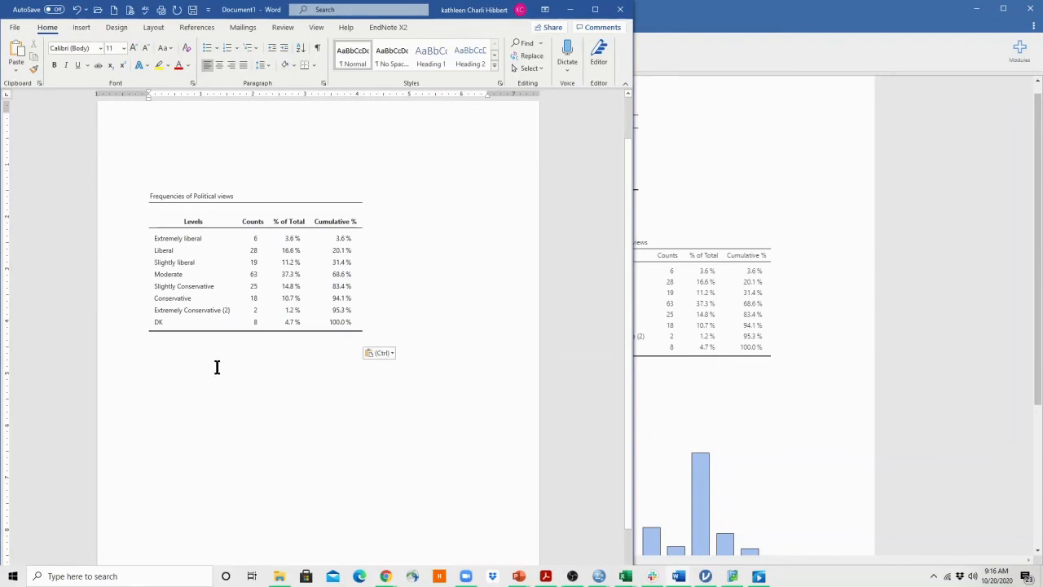
left_click(503, 174)
left_click(695, 111)
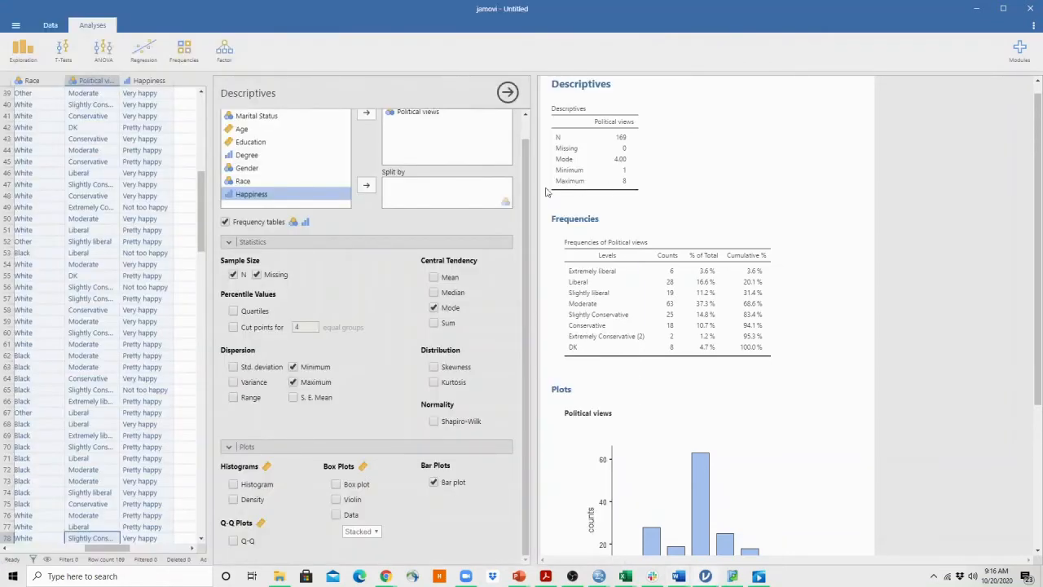
Replace Political views with Happiness as the variable of the Descriptives analysis
scroll(515, 237, "up", 1)
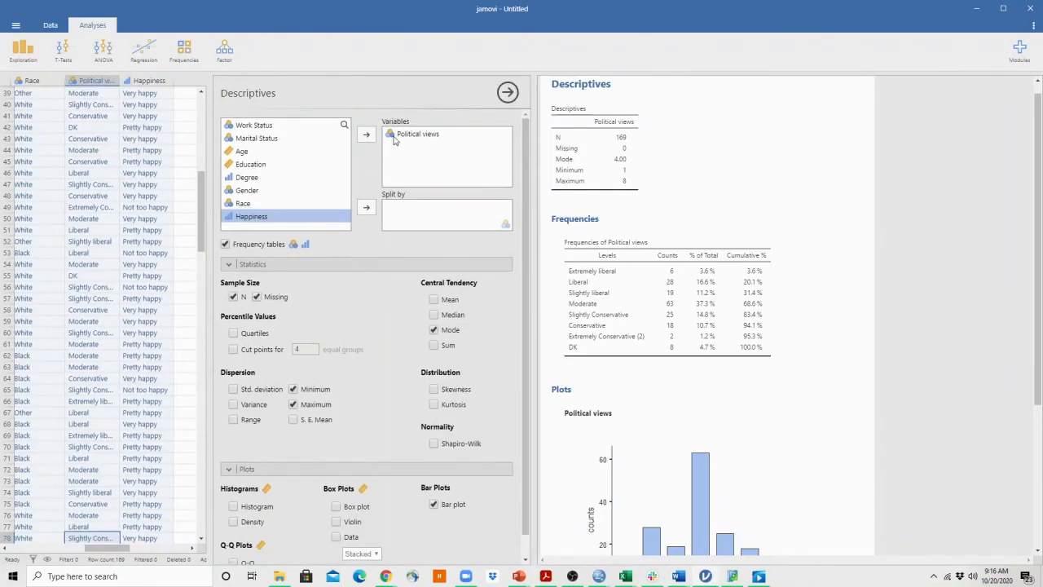
left_click(395, 137)
left_click(368, 135)
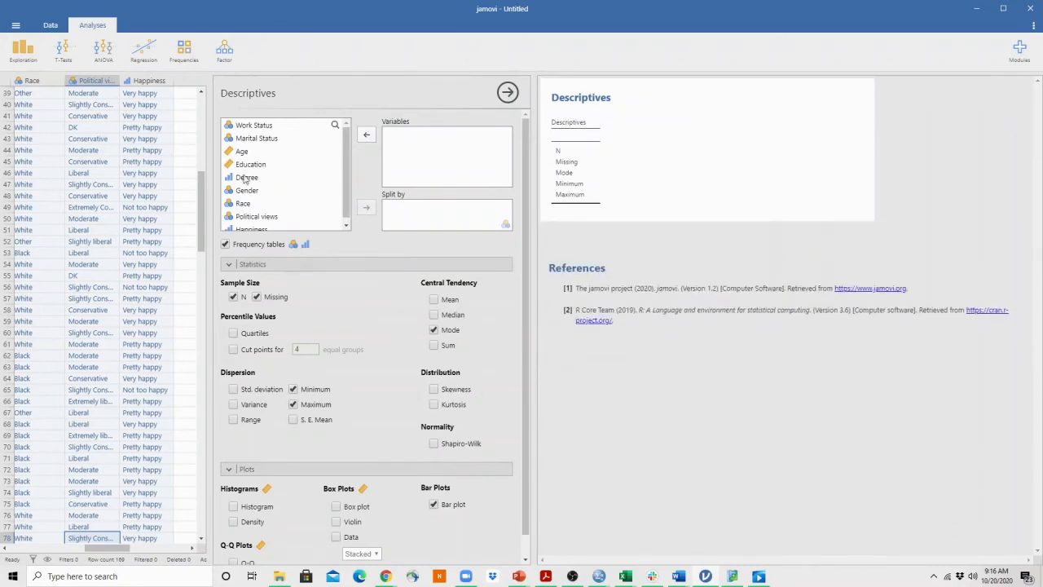
left_click(241, 179)
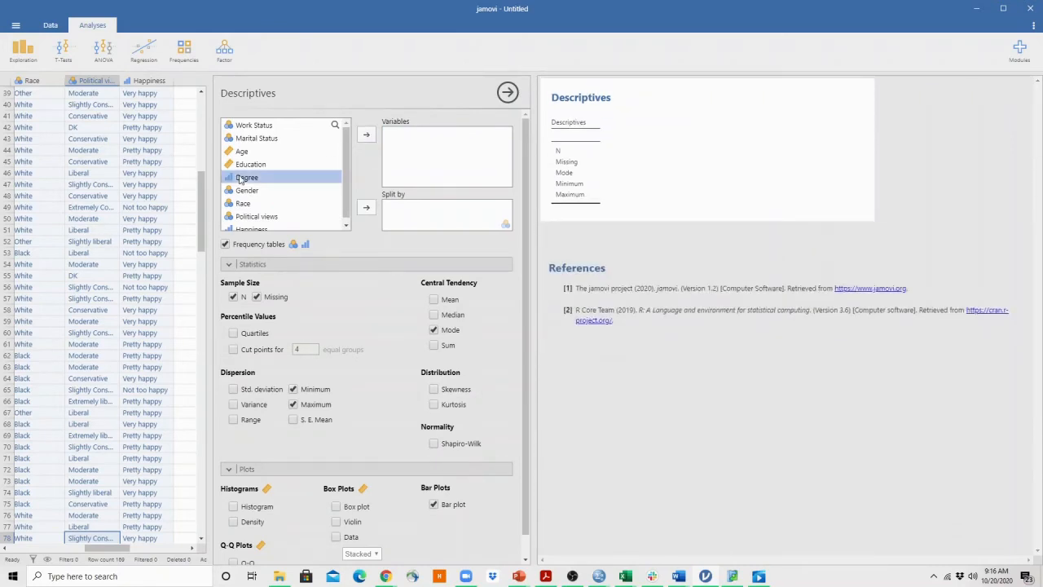
left_click(248, 229)
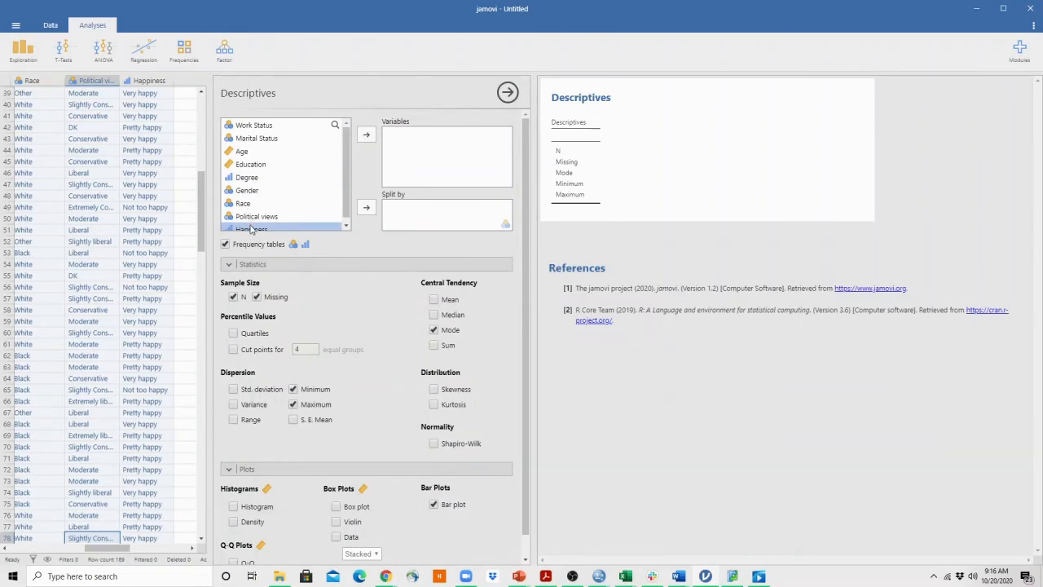
left_click(366, 134)
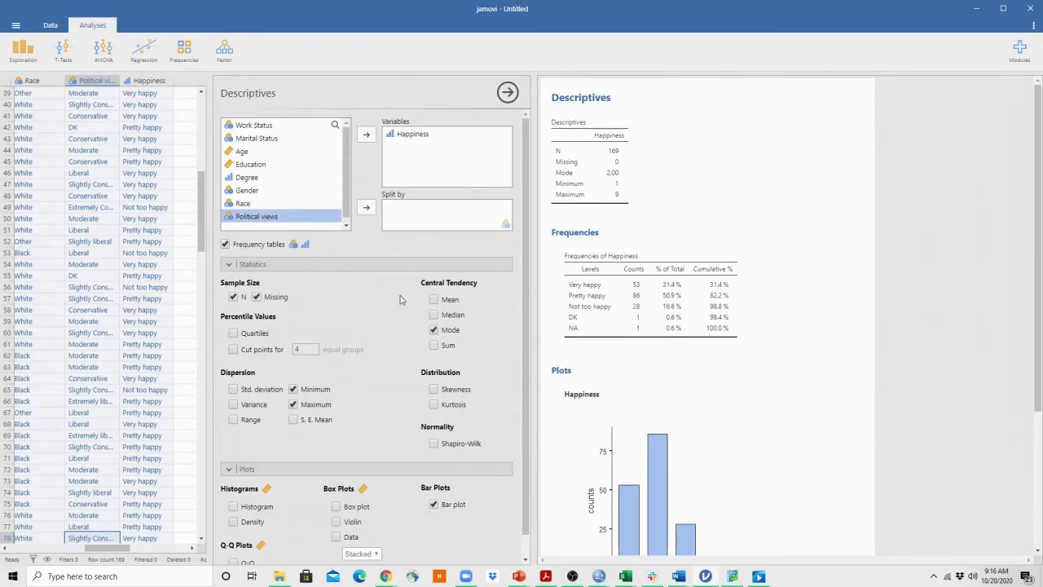
Report the median as the only central tendency statistic for Happiness, removing the mode
left_click(434, 315)
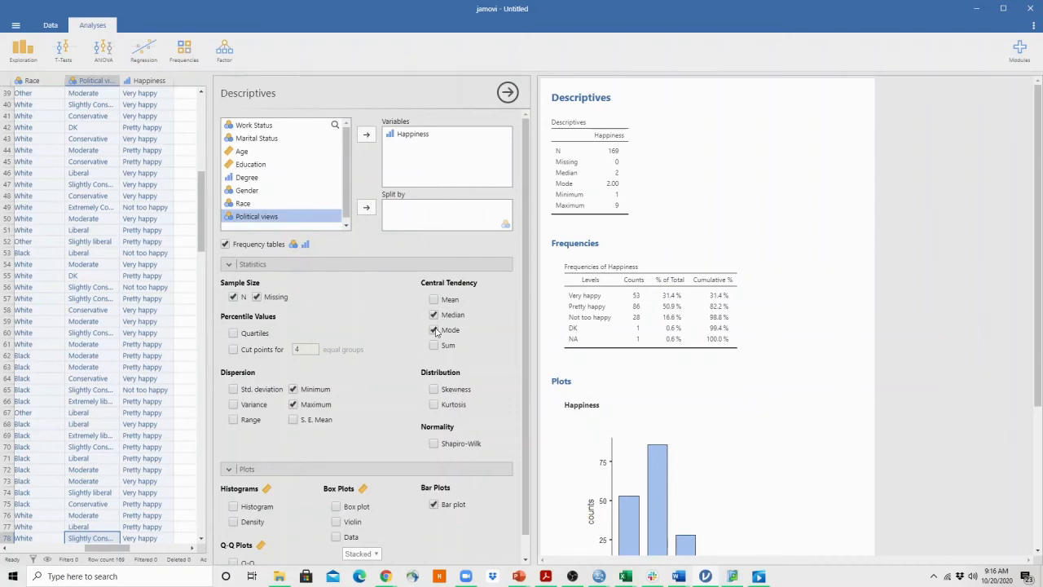
left_click(434, 346)
left_click(434, 299)
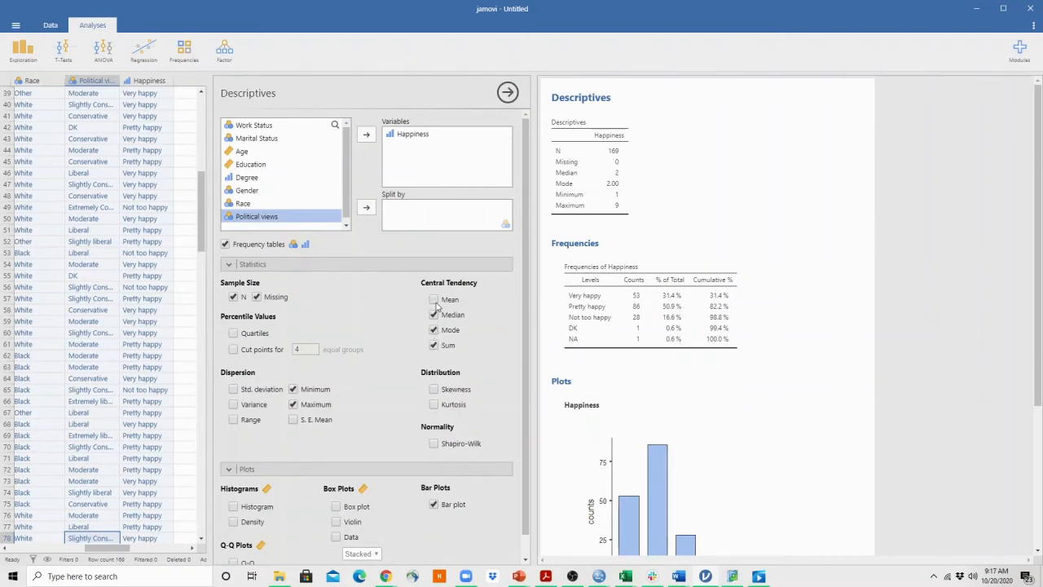
left_click(434, 345)
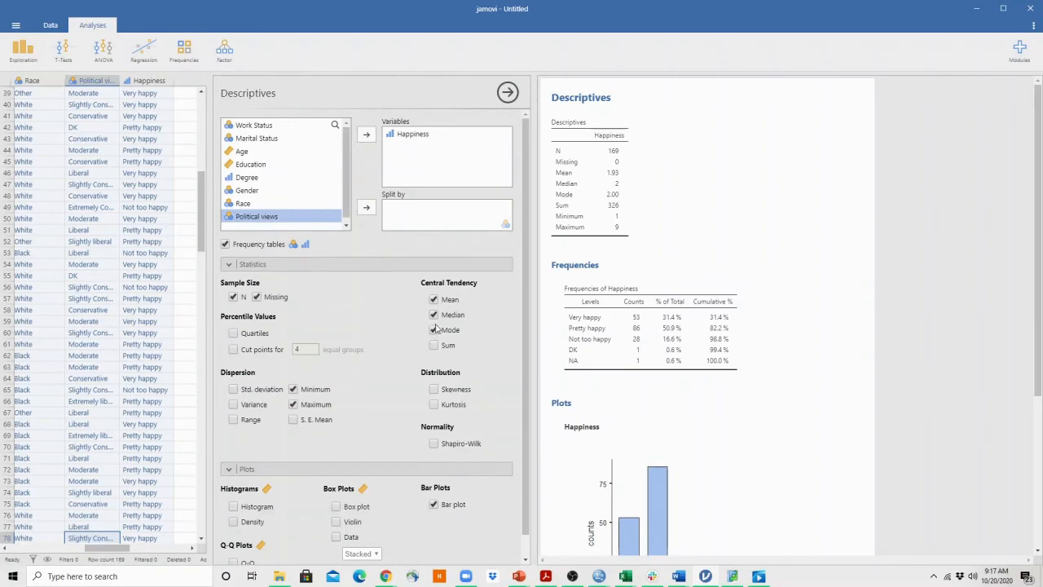
left_click(433, 330)
left_click(437, 305)
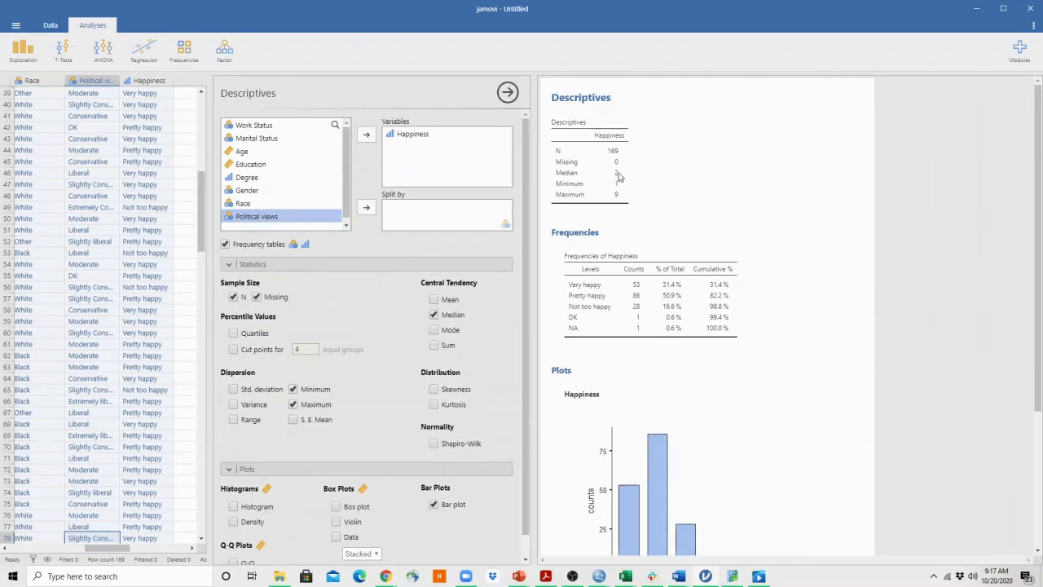
Open the variable setup of Happiness and look through its level labels and their codes
left_click(138, 82)
double_click(138, 82)
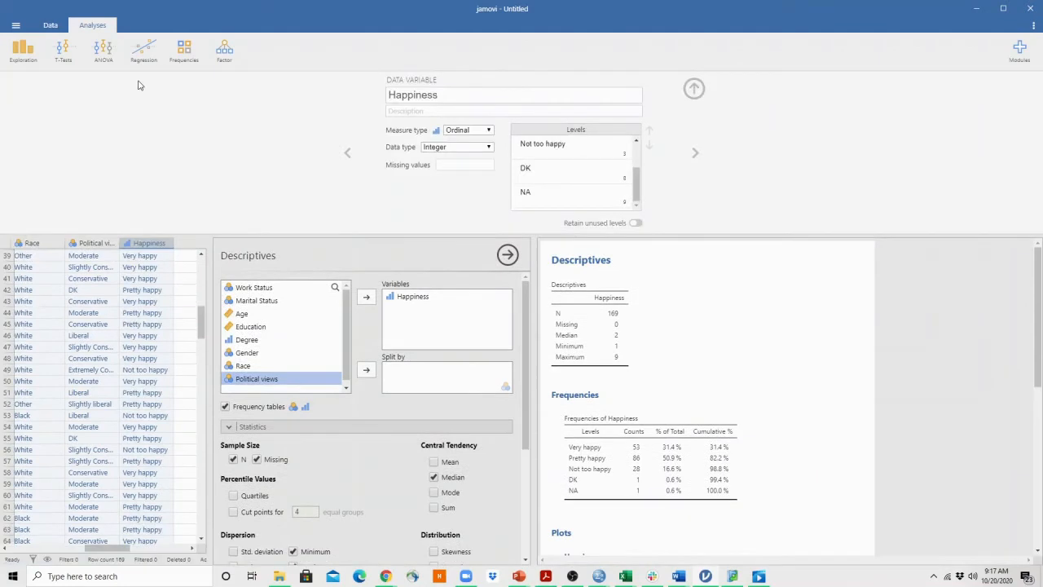
scroll(642, 154, "up", 2)
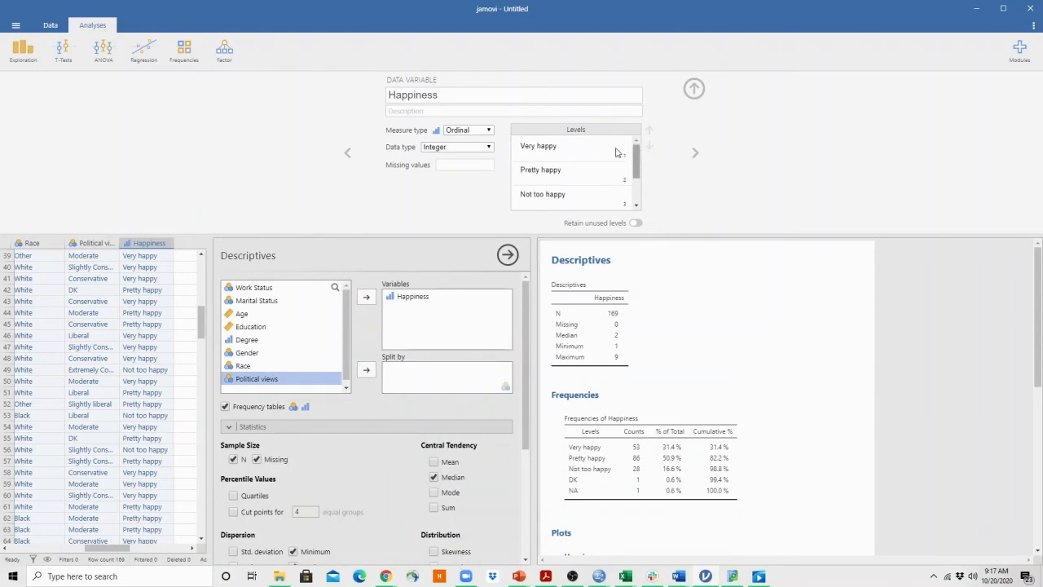
left_click(542, 144)
left_click(637, 198)
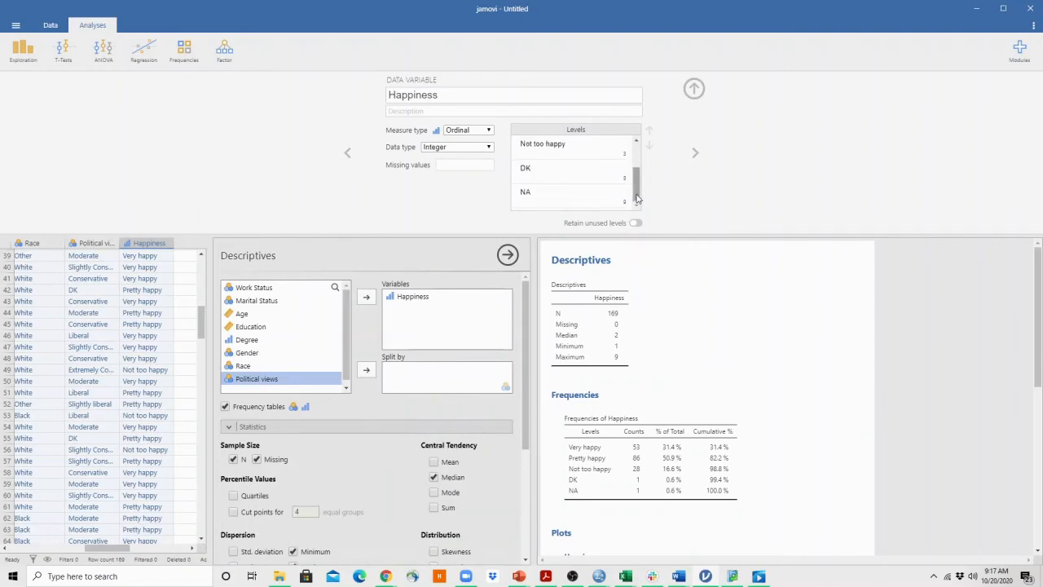
left_click_drag(637, 198, 633, 157)
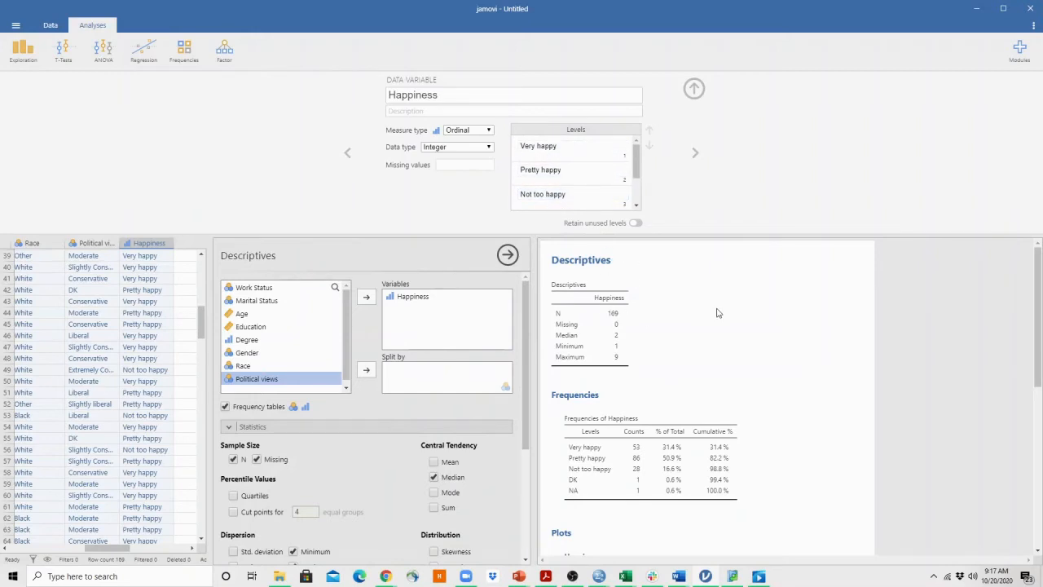
Examine the frequency table and bar plot of Happiness together with the selected statistics and plot options
scroll(726, 313, "down", 3)
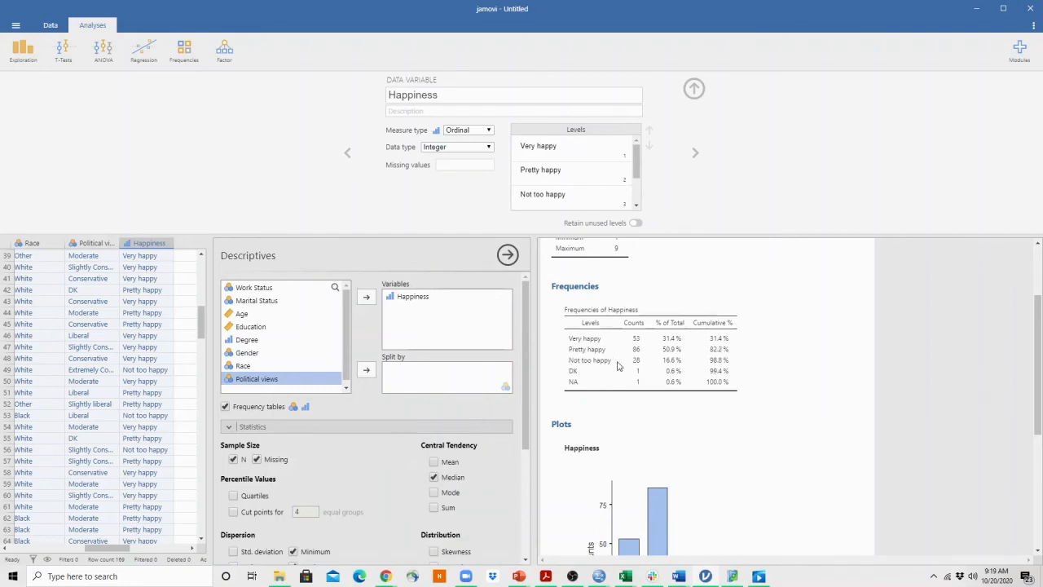
scroll(658, 432, "down", 3)
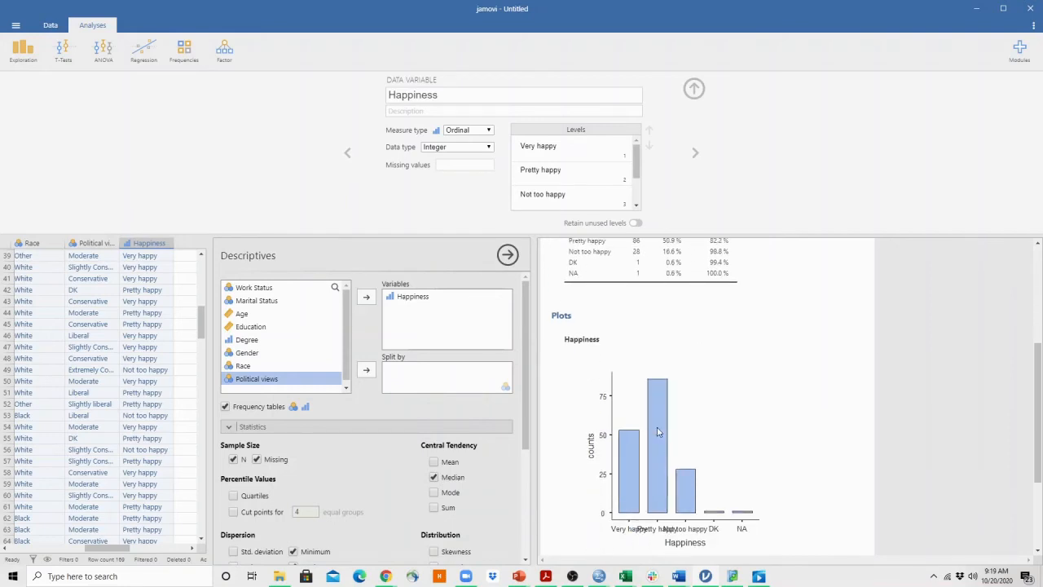
scroll(658, 432, "up", 6)
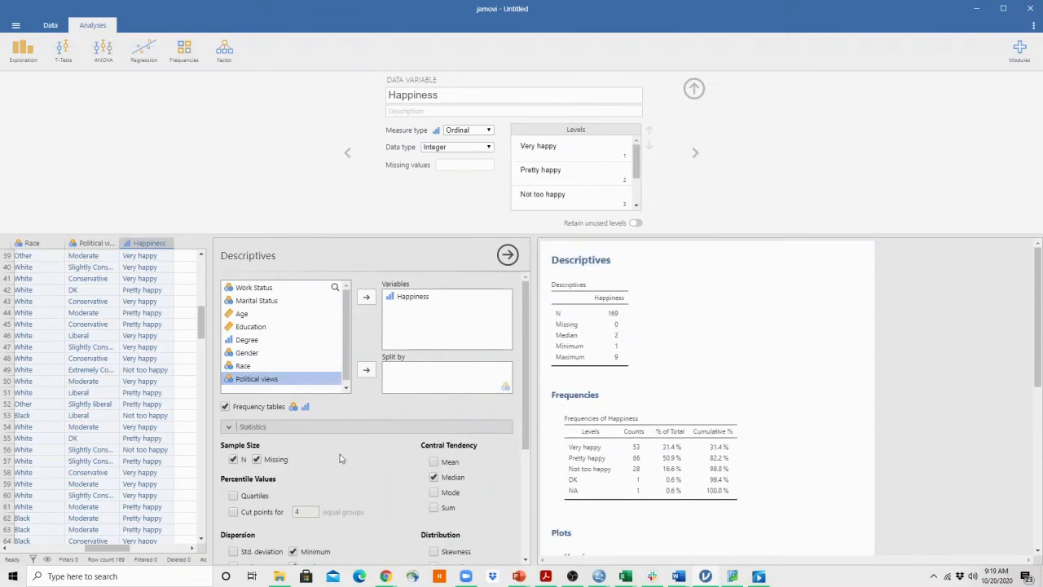
scroll(339, 483, "down", 3)
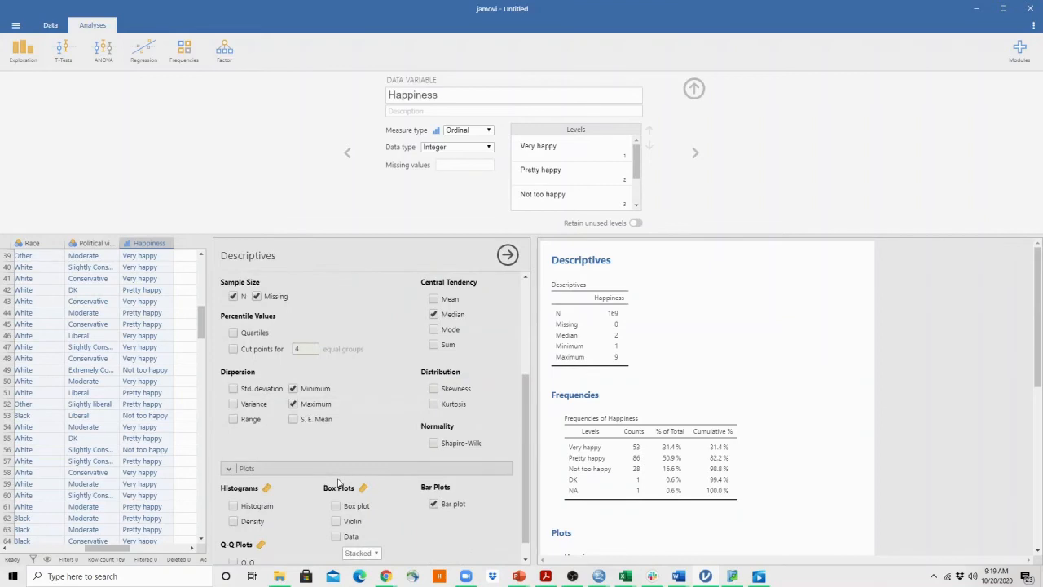
scroll(664, 456, "down", 6)
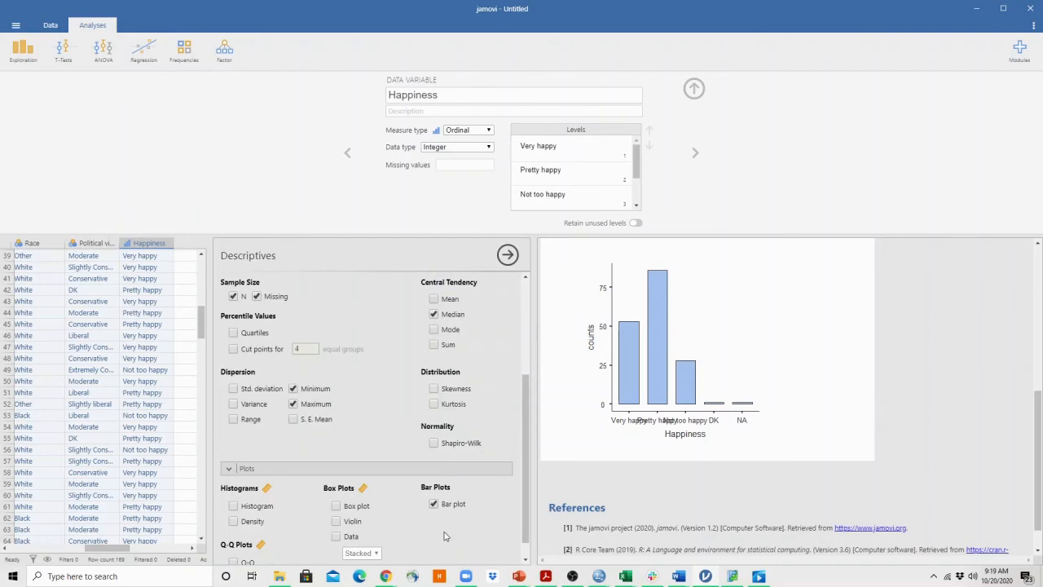
scroll(444, 535, "down", 1)
scroll(444, 536, "up", 5)
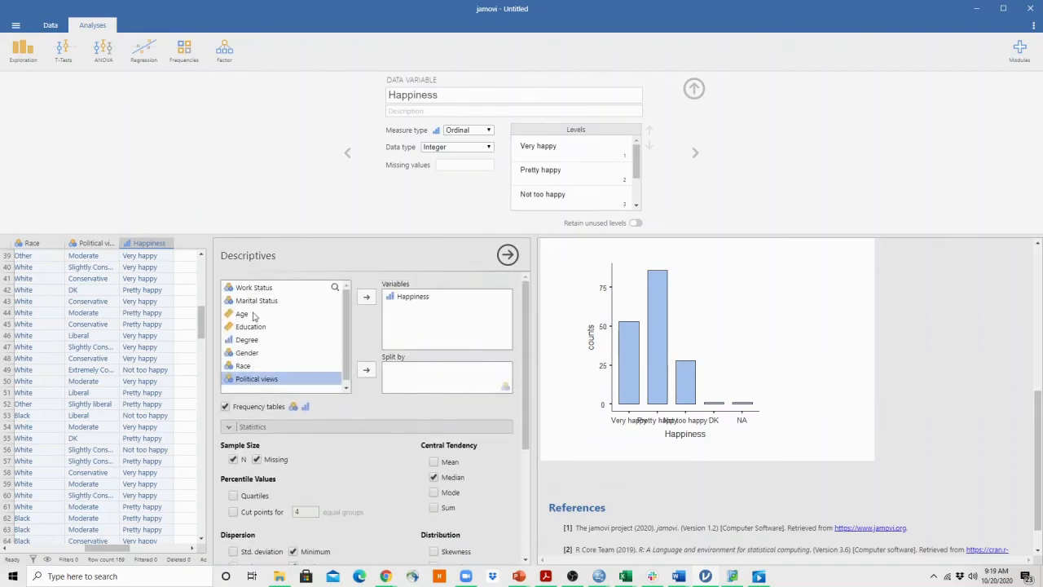
Replace Happiness with Age as the variable of the Descriptives analysis
left_click(242, 314)
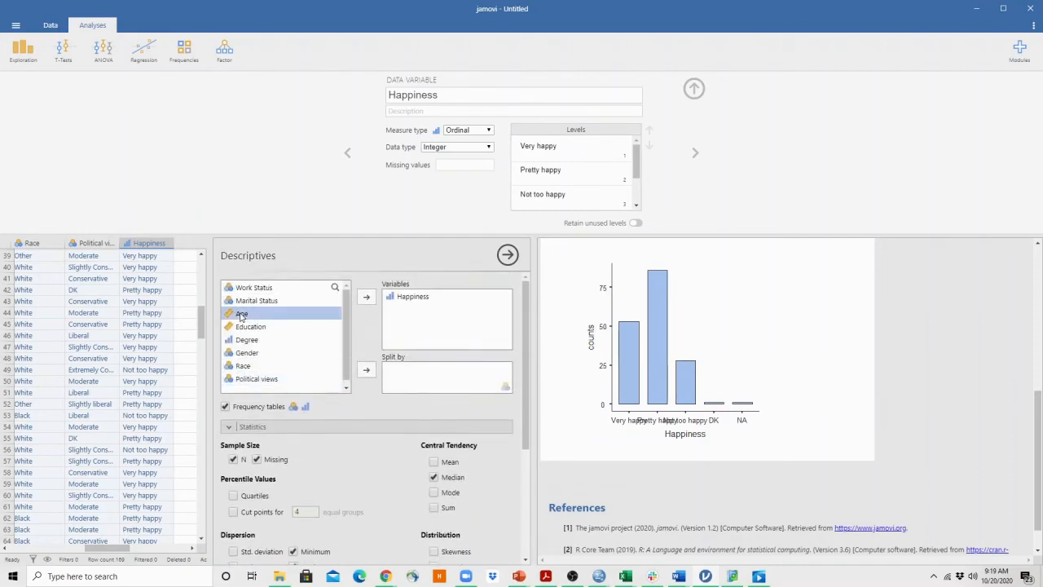
left_click(411, 299)
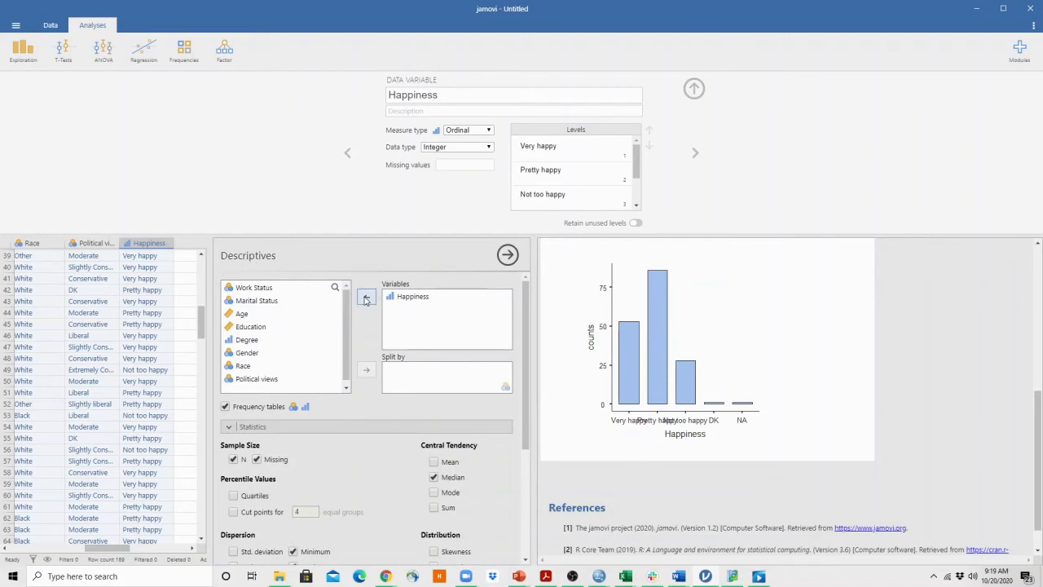
left_click(365, 298)
left_click(255, 315)
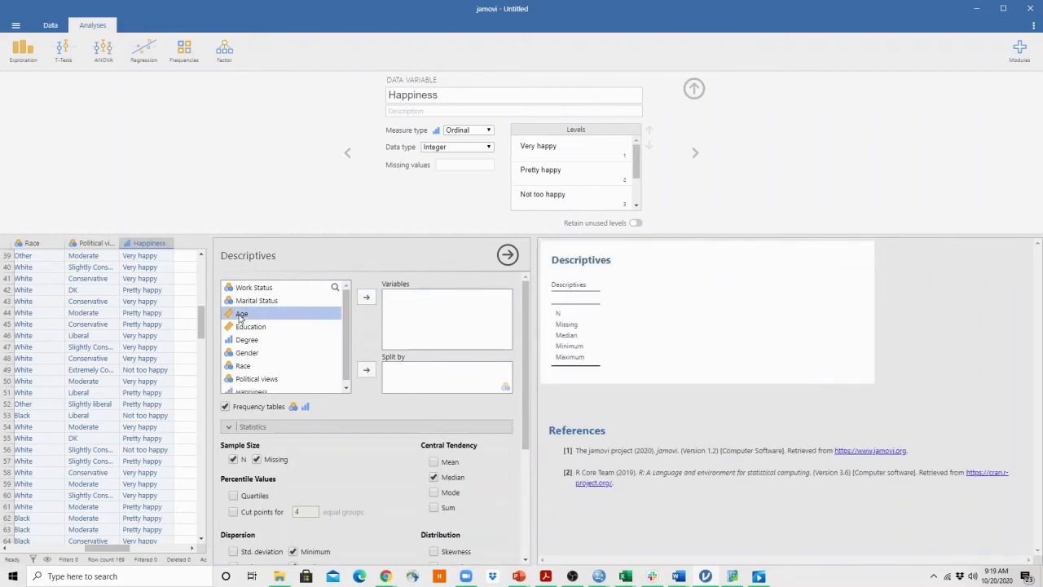
left_click(366, 298)
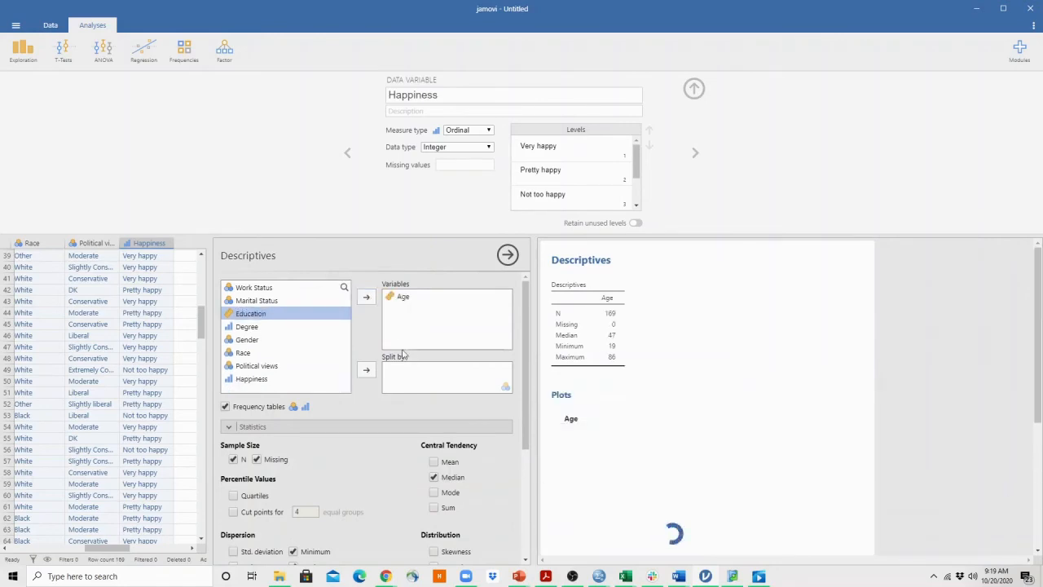
Report the mean instead of the median for Age
scroll(420, 463, "down", 3)
left_click(433, 354)
left_click(433, 368)
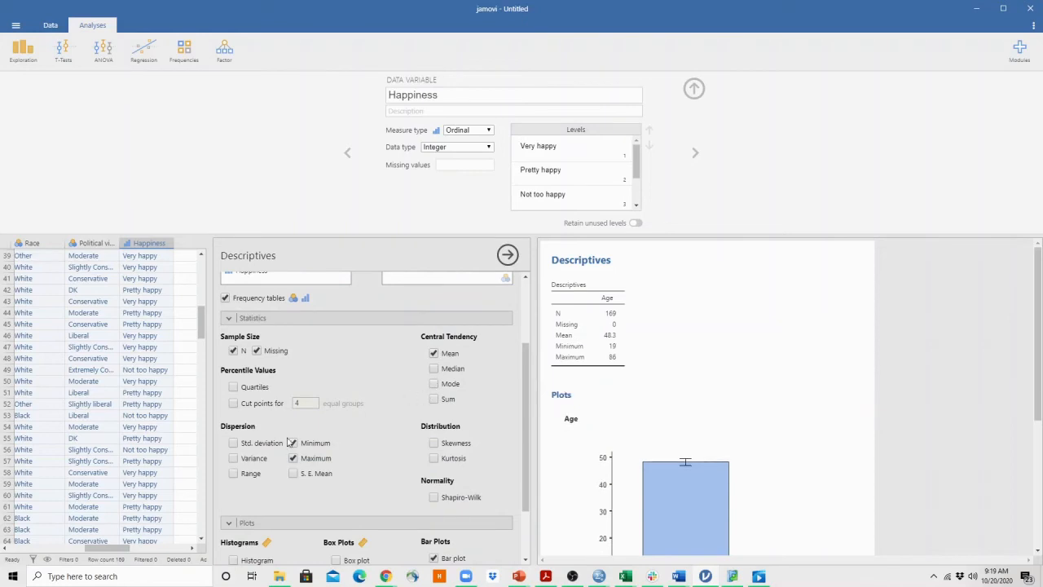
Add the standard deviation to the statistics reported for Age
left_click(233, 443)
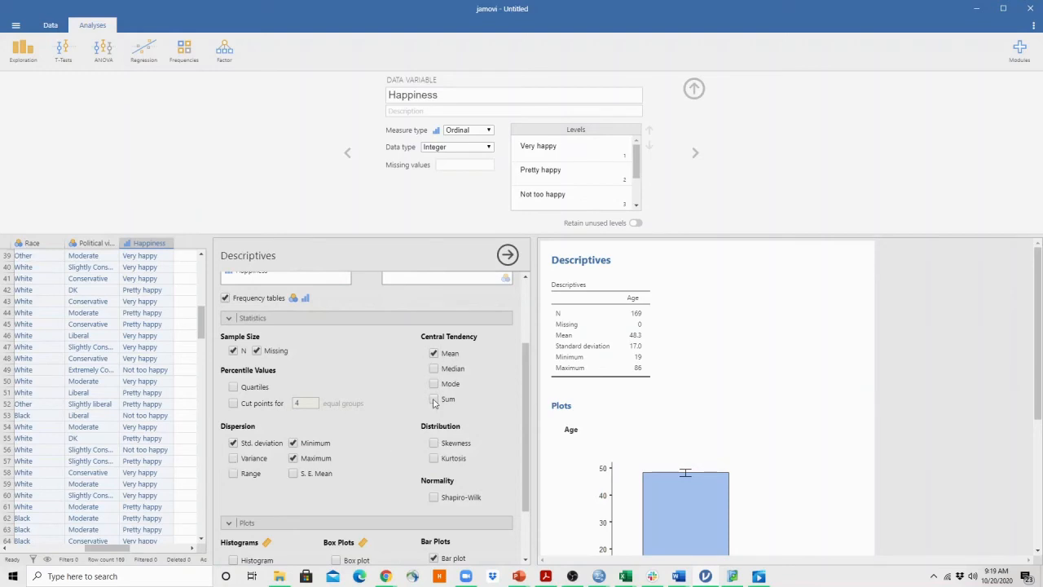
Try adding the median and mode to the Age statistics, and remove both again
left_click(432, 369)
left_click(433, 384)
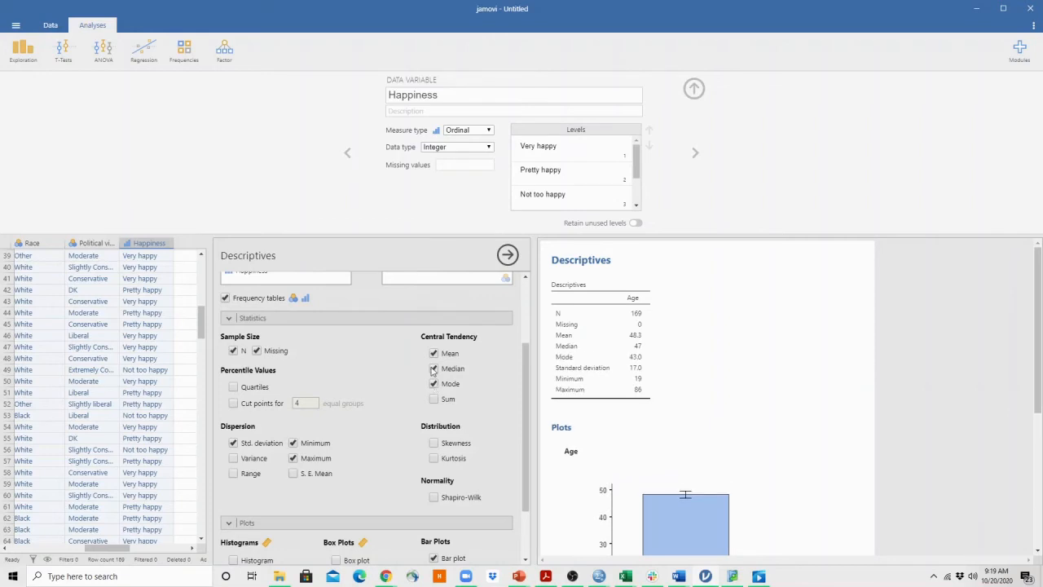
left_click(434, 369)
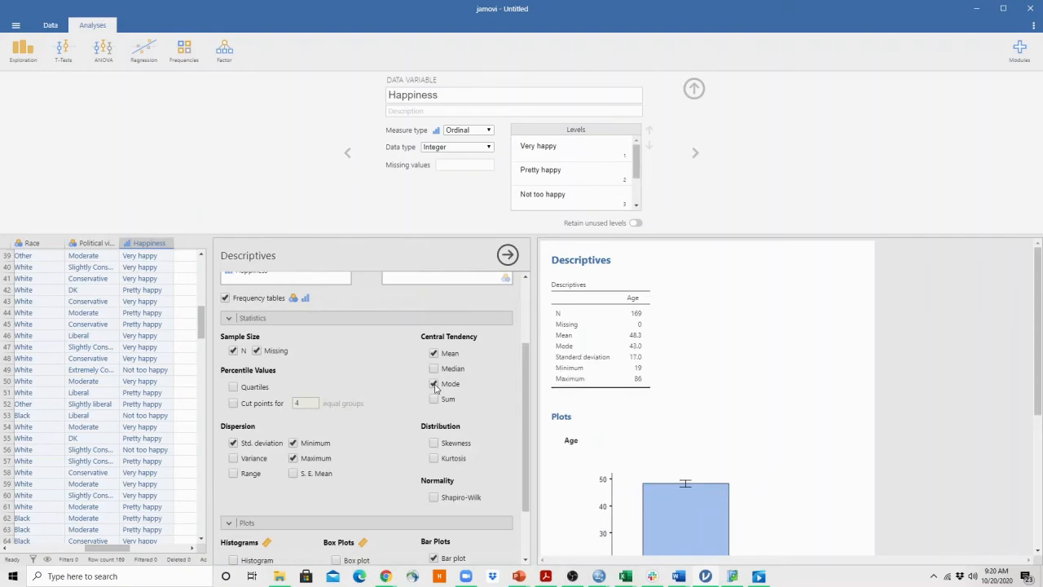
left_click(434, 385)
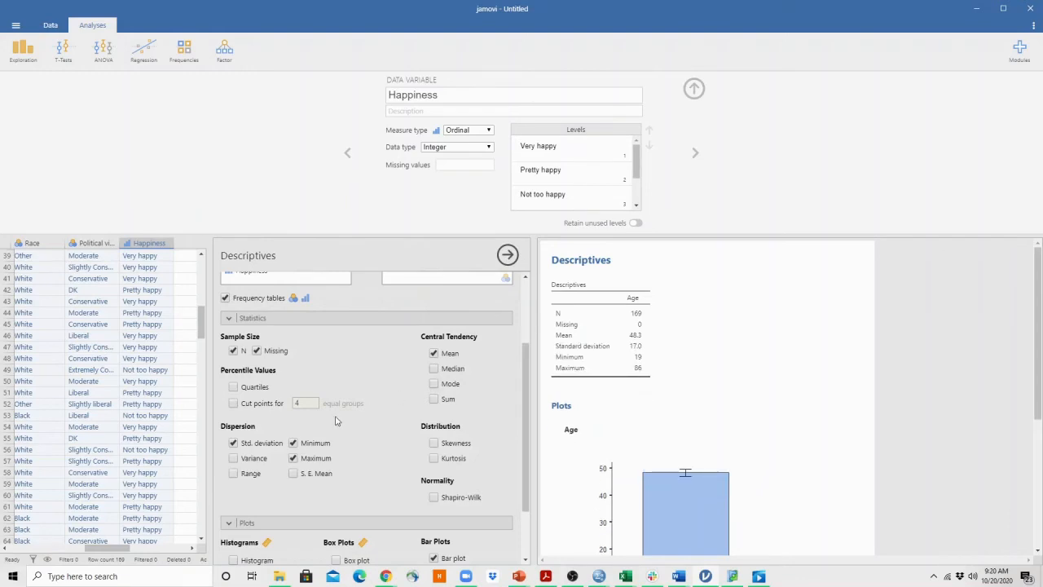
Plot Age as a histogram instead of a bar plot and view the resulting chart
scroll(338, 421, "down", 1)
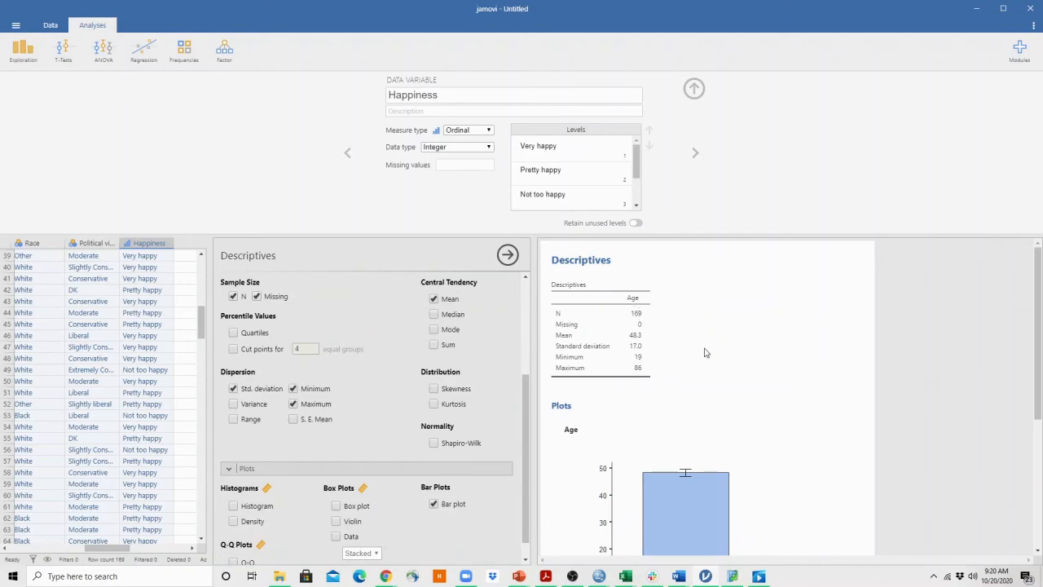
scroll(705, 350, "down", 2)
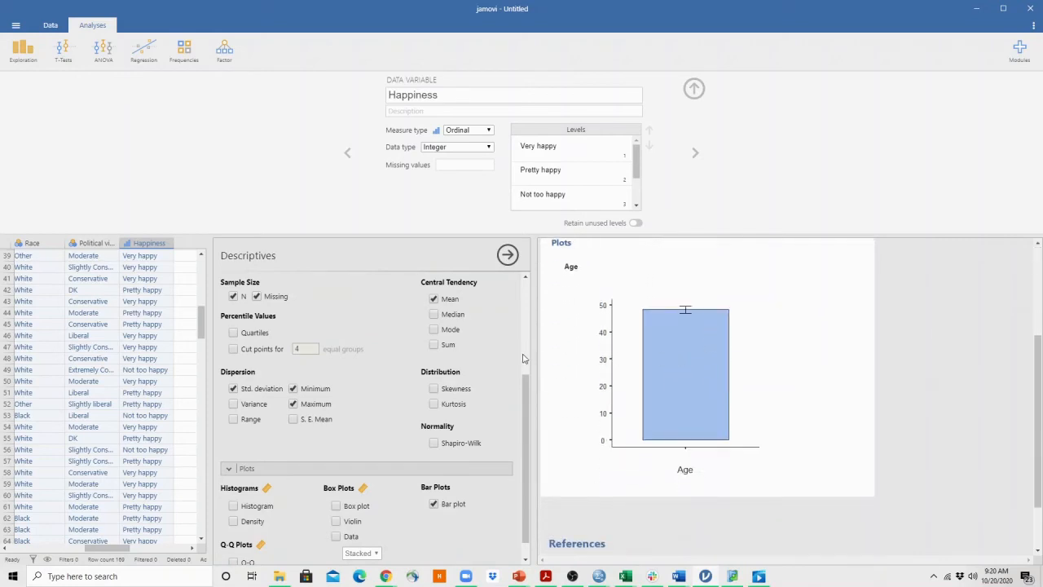
scroll(447, 419, "down", 1)
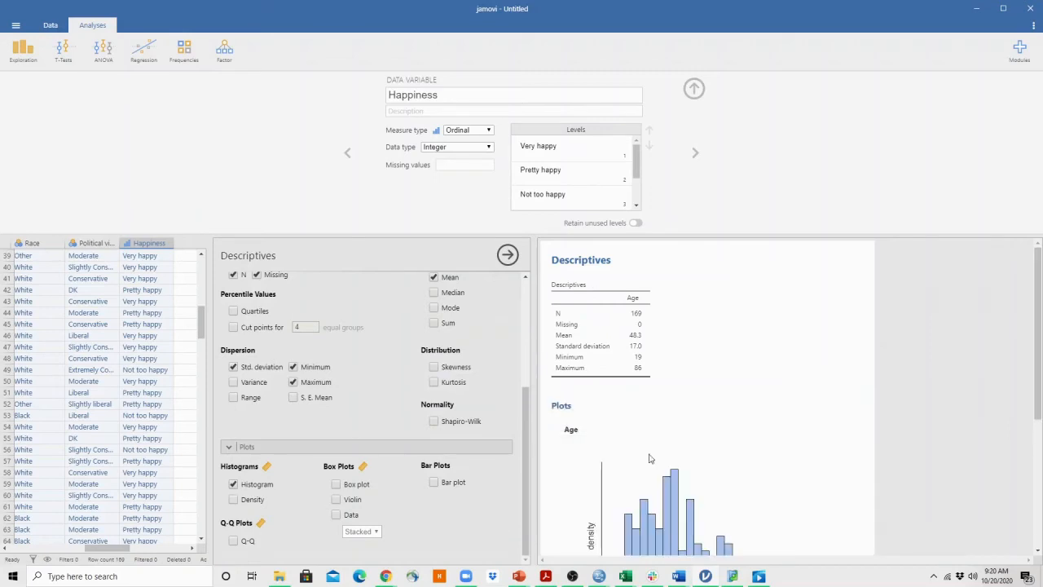
scroll(712, 439, "down", 3)
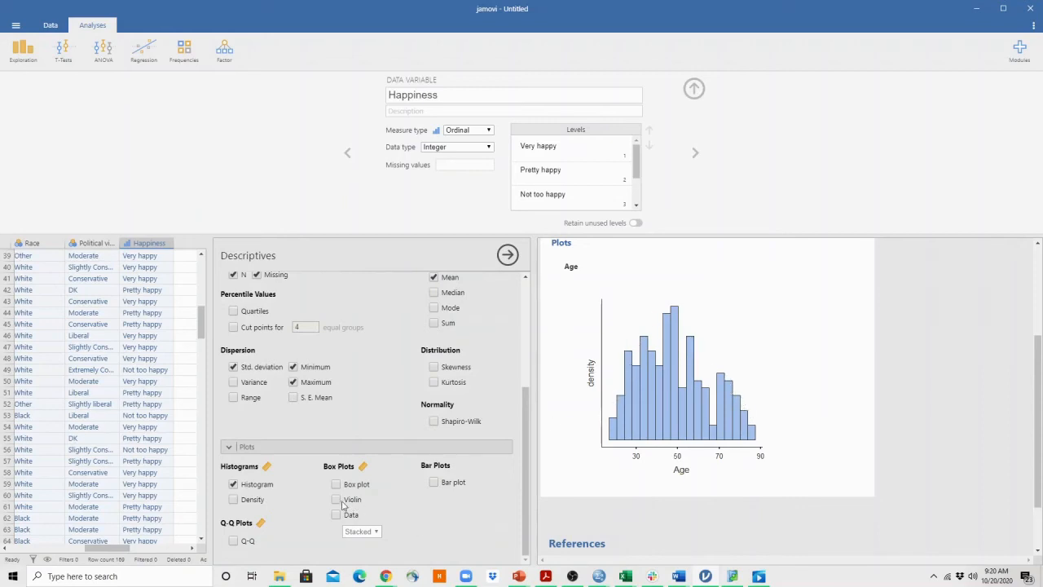
Try a box plot of Age in place of the histogram, and a violin plot in place of the box plot
left_click(232, 484)
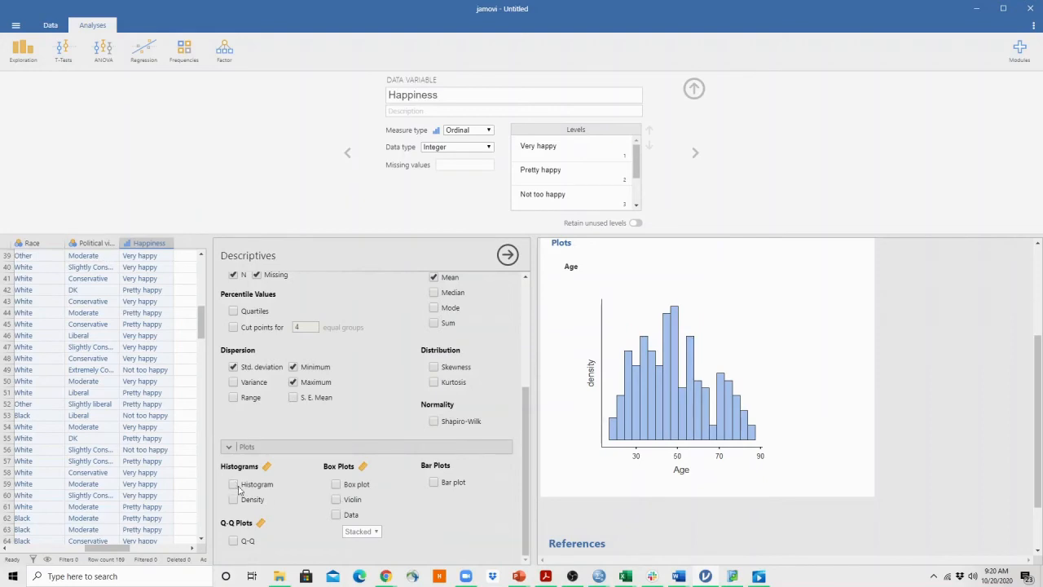
left_click(336, 484)
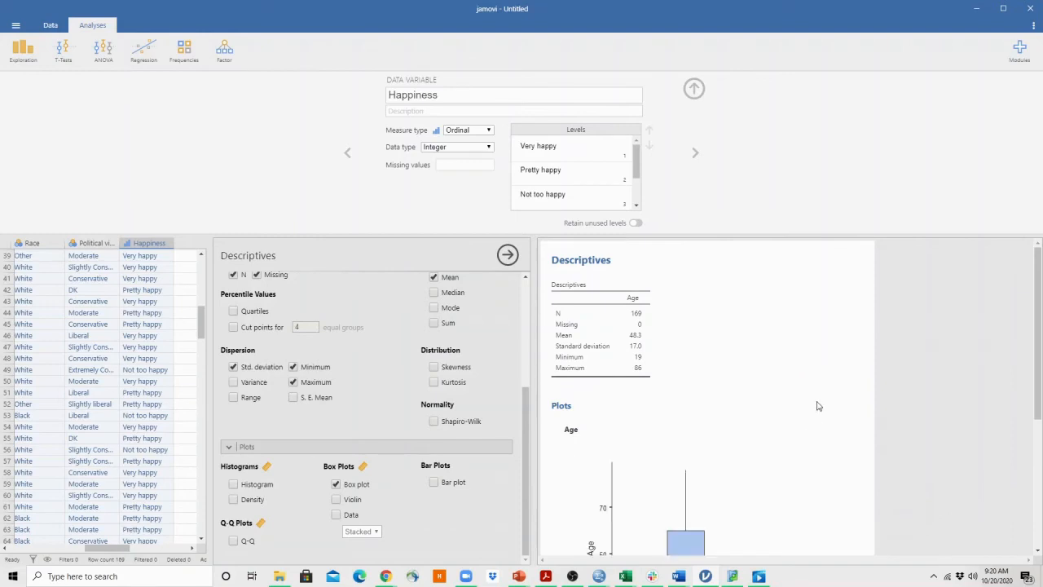
scroll(818, 405, "down", 3)
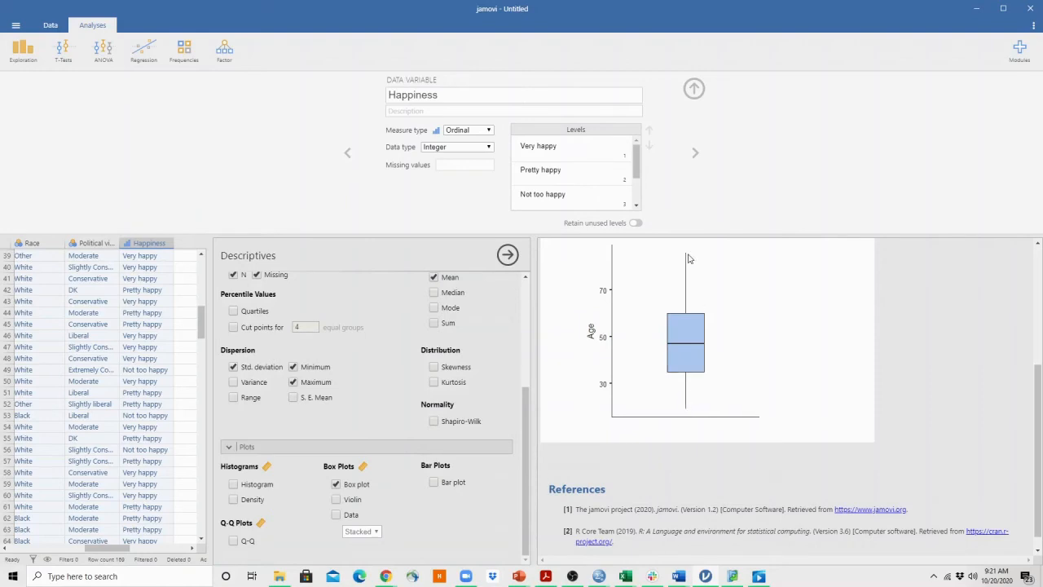
left_click(335, 486)
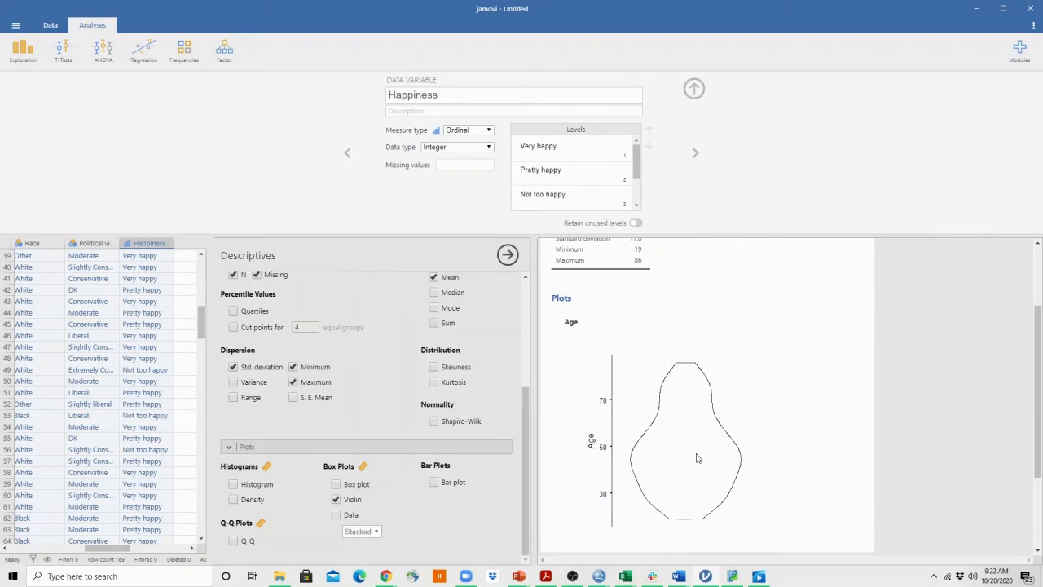
Split the Age descriptives by Gender
scroll(348, 408, "up", 4)
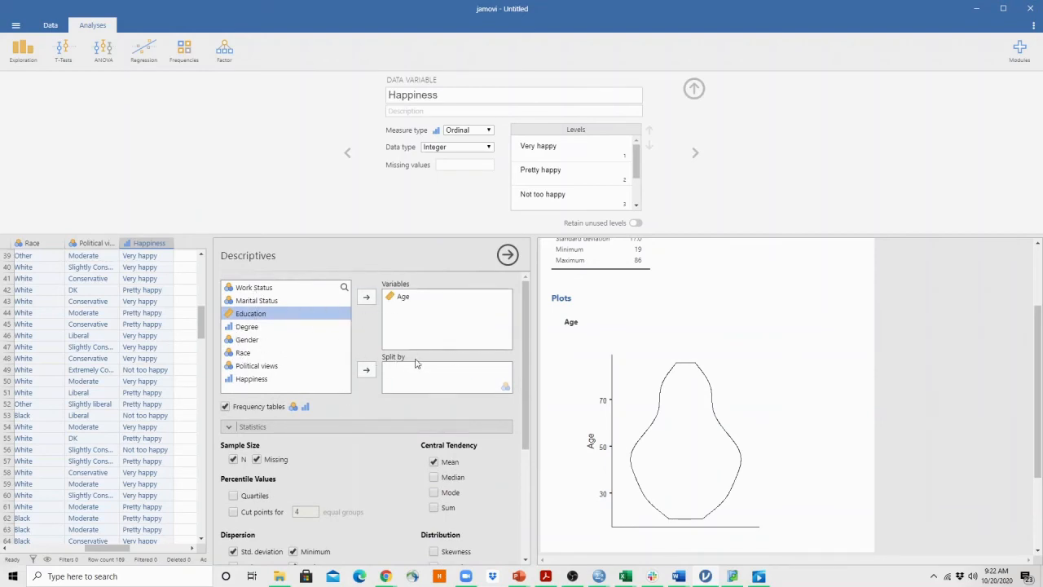
left_click(249, 340)
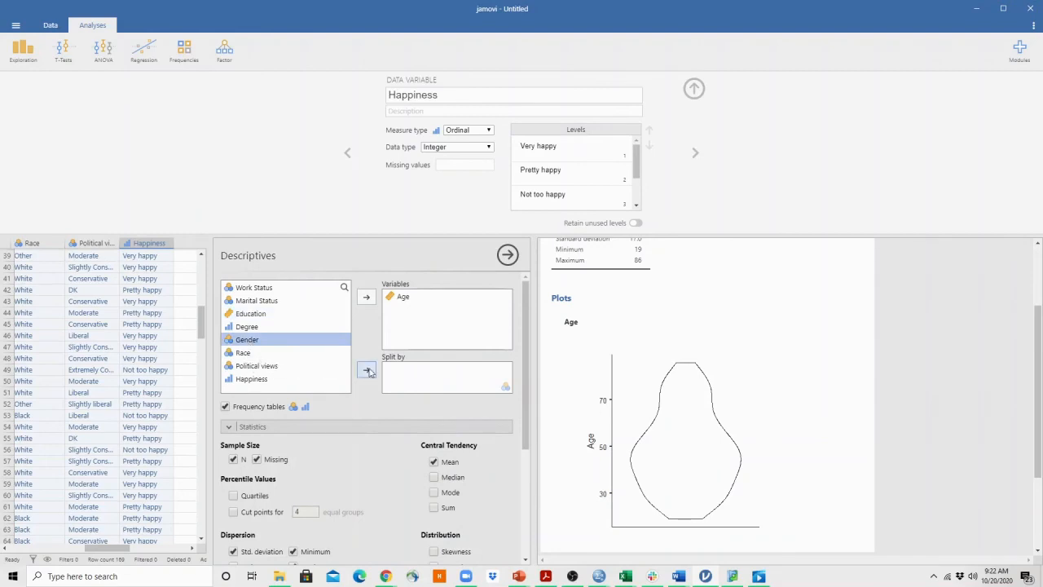
left_click(367, 371)
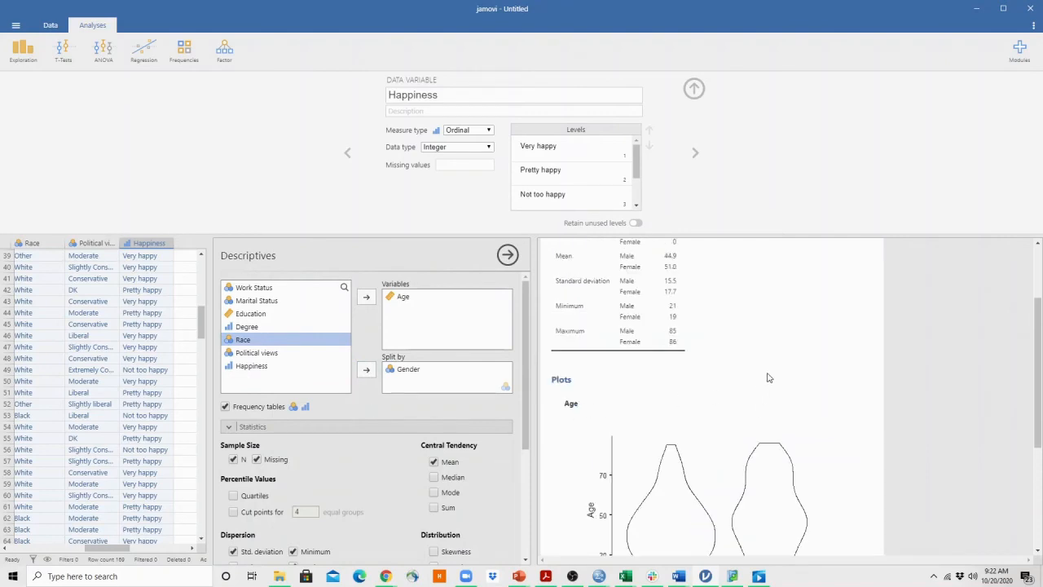
Compare the Age statistics and violin plots of males and females, and look over the analysis options
scroll(768, 376, "down", 2)
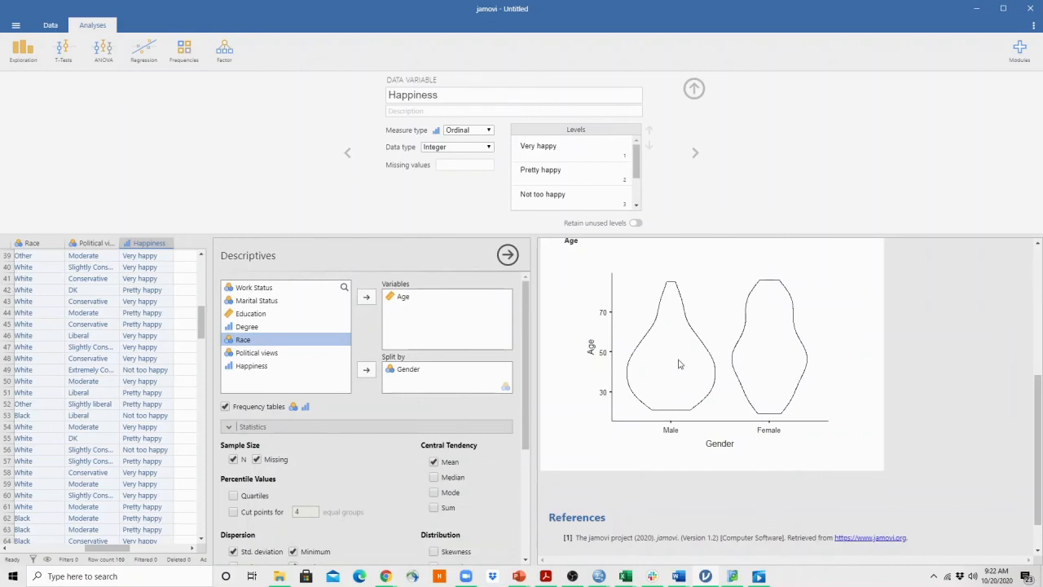
scroll(680, 364, "up", 1)
scroll(676, 361, "up", 4)
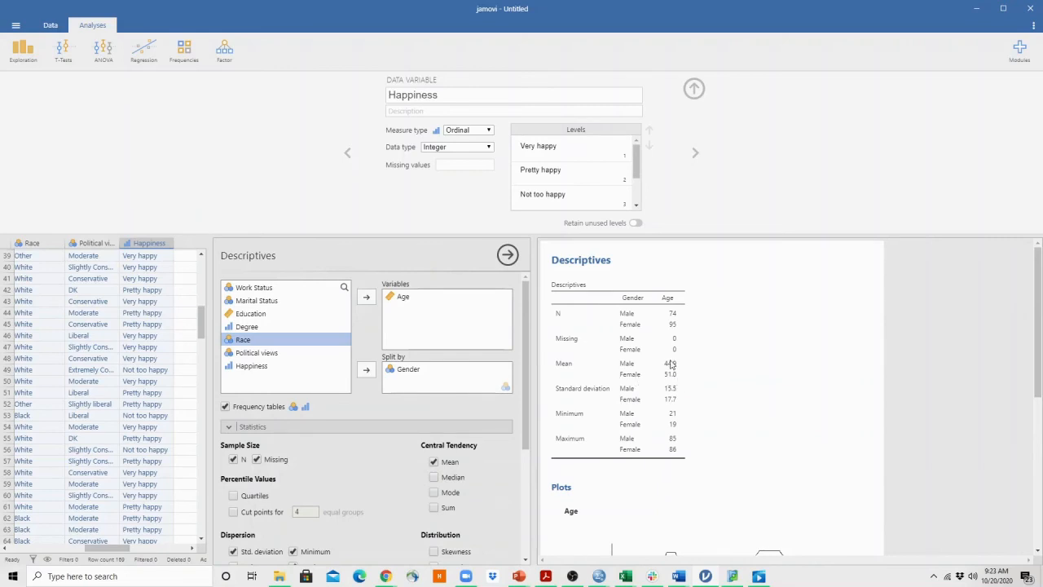
scroll(669, 364, "down", 5)
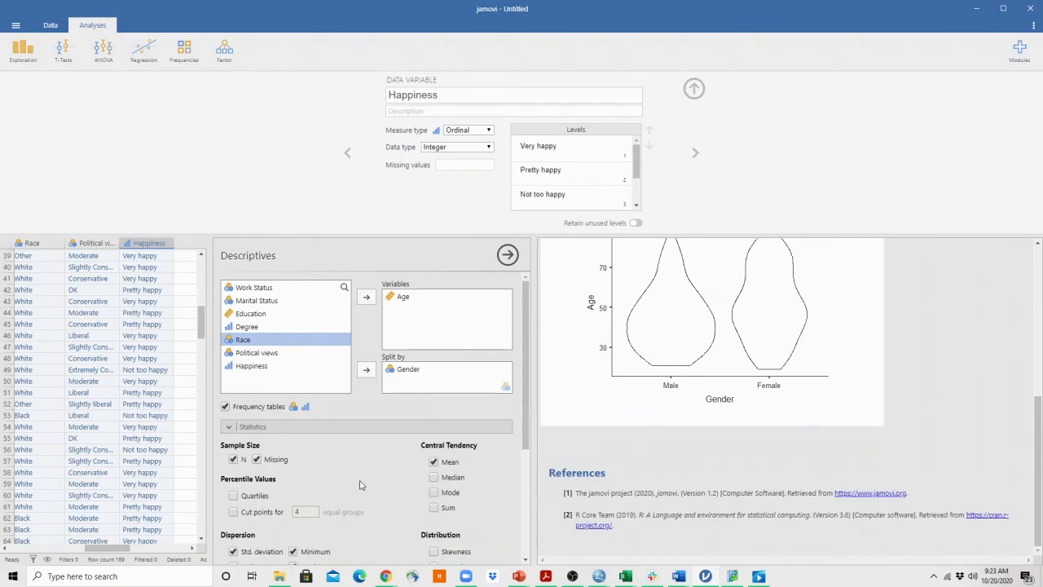
scroll(361, 484, "down", 1)
scroll(361, 485, "down", 3)
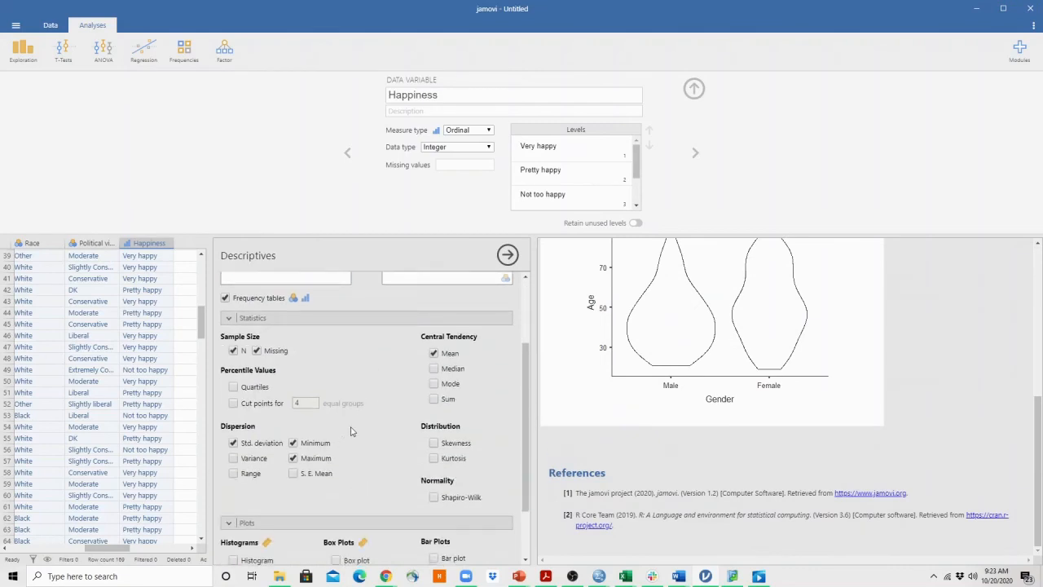
scroll(350, 430, "up", 3)
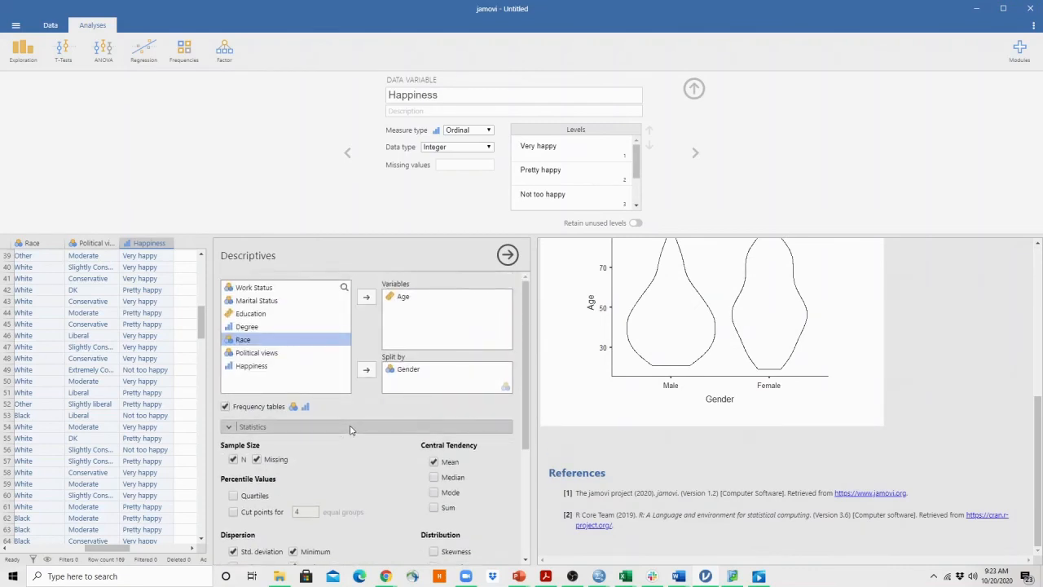
scroll(344, 458, "down", 5)
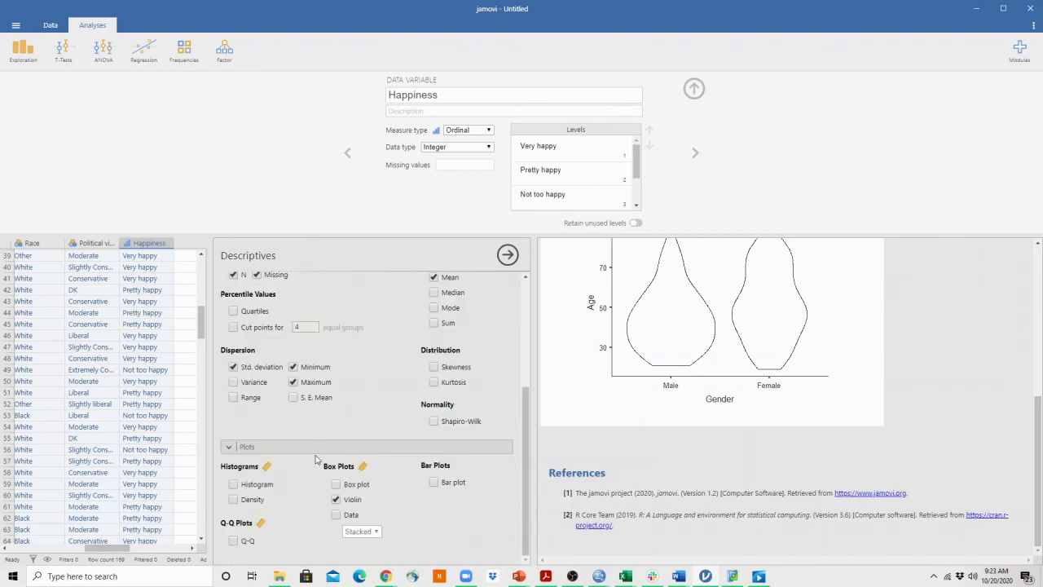
scroll(291, 356, "up", 5)
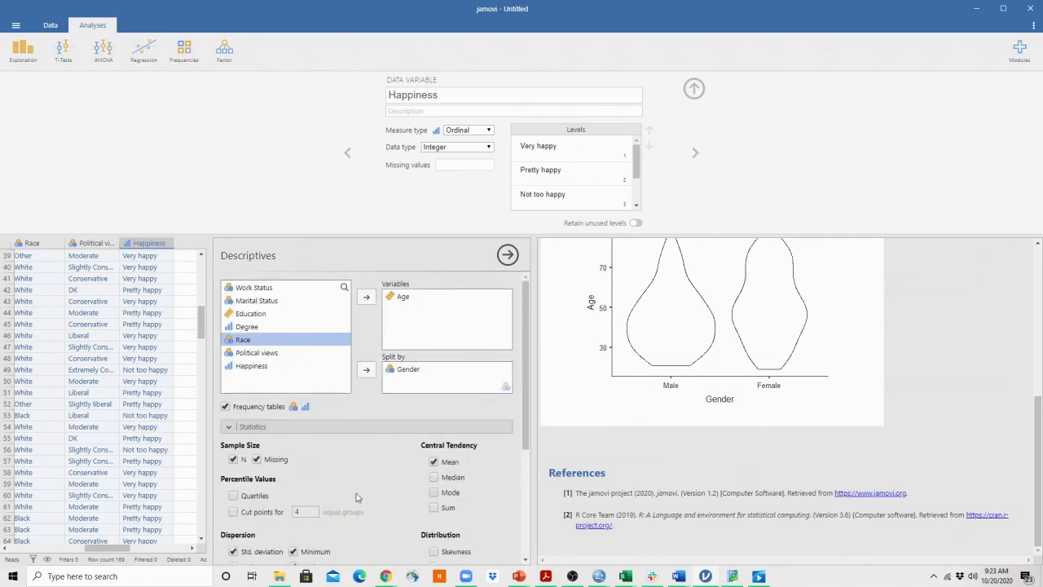
Show a histogram of Age by Gender instead of the violin plot
scroll(360, 466, "down", 5)
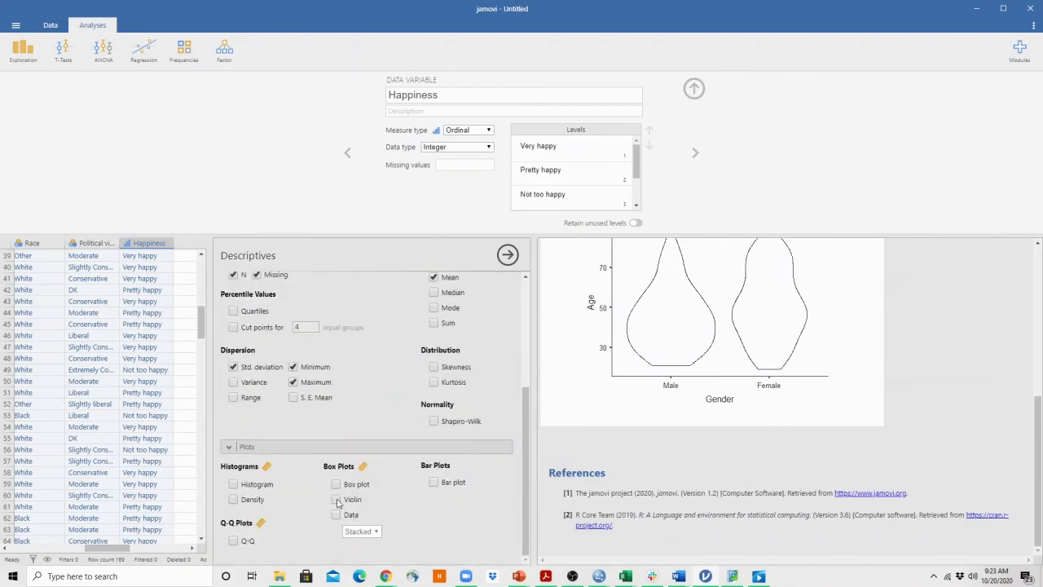
left_click(233, 484)
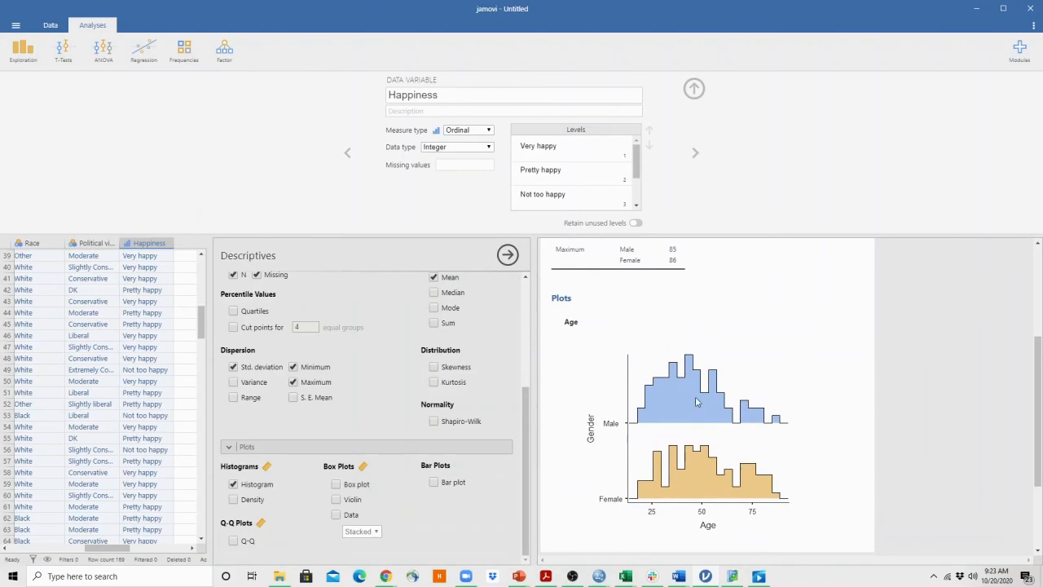
Copy the histogram of Age by Gender and paste it below the Political views frequency table in the Word document Document1
right_click(702, 462)
left_click(728, 460)
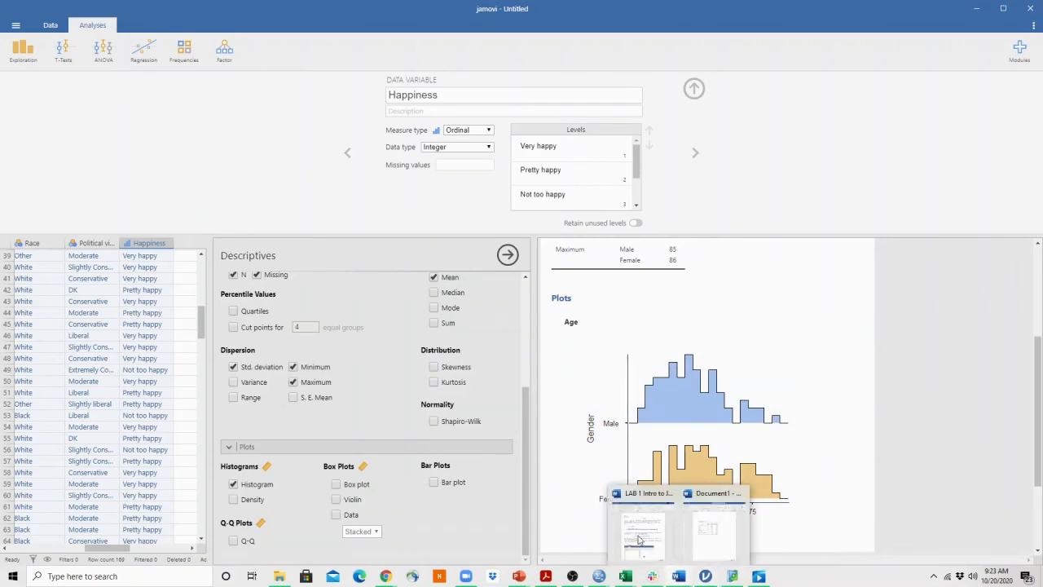
left_click(640, 530)
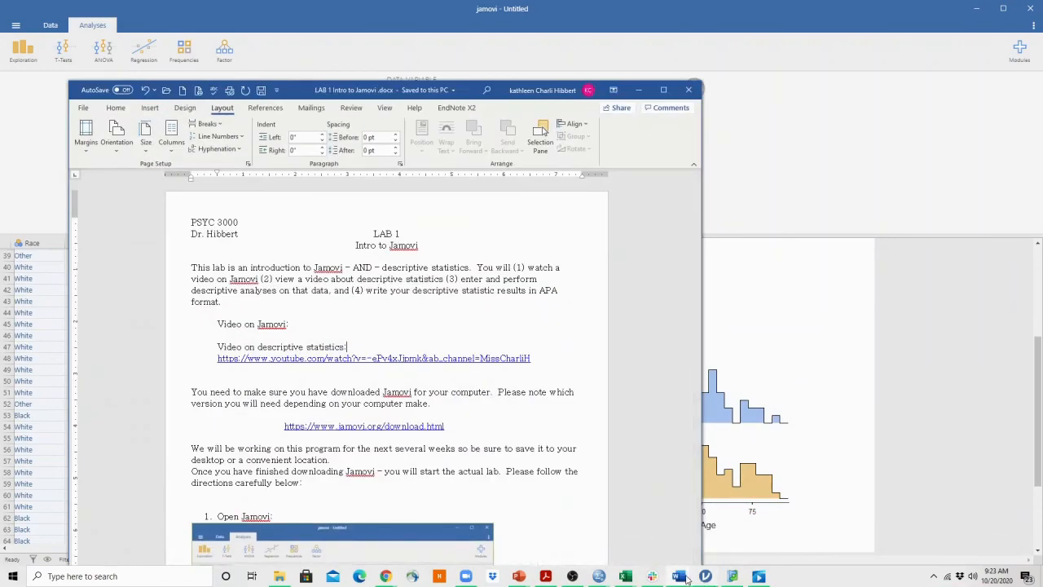
mouse_move(687, 579)
left_click(715, 530)
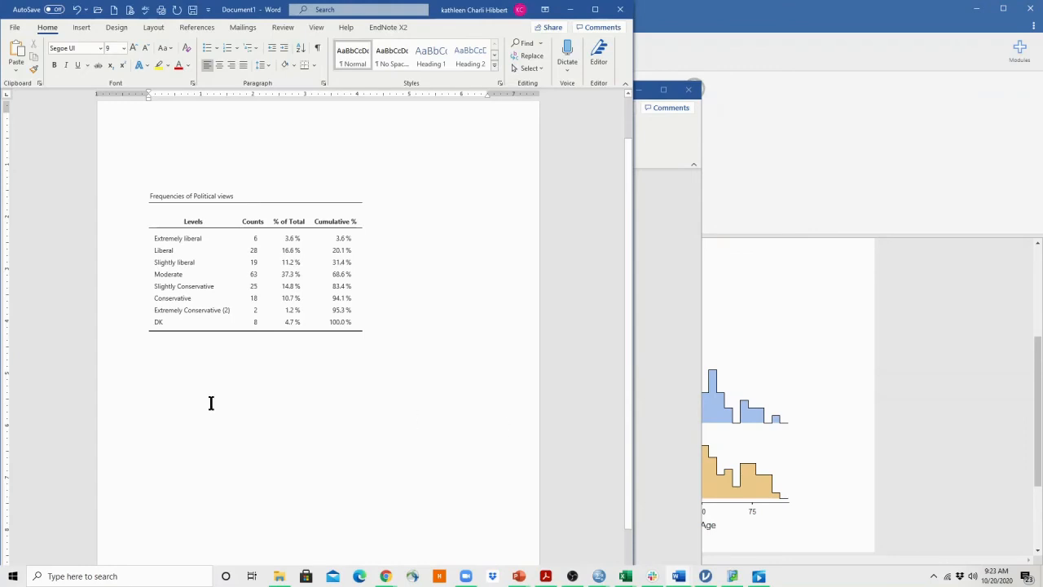
left_click(186, 377)
right_click(151, 381)
left_click(178, 425)
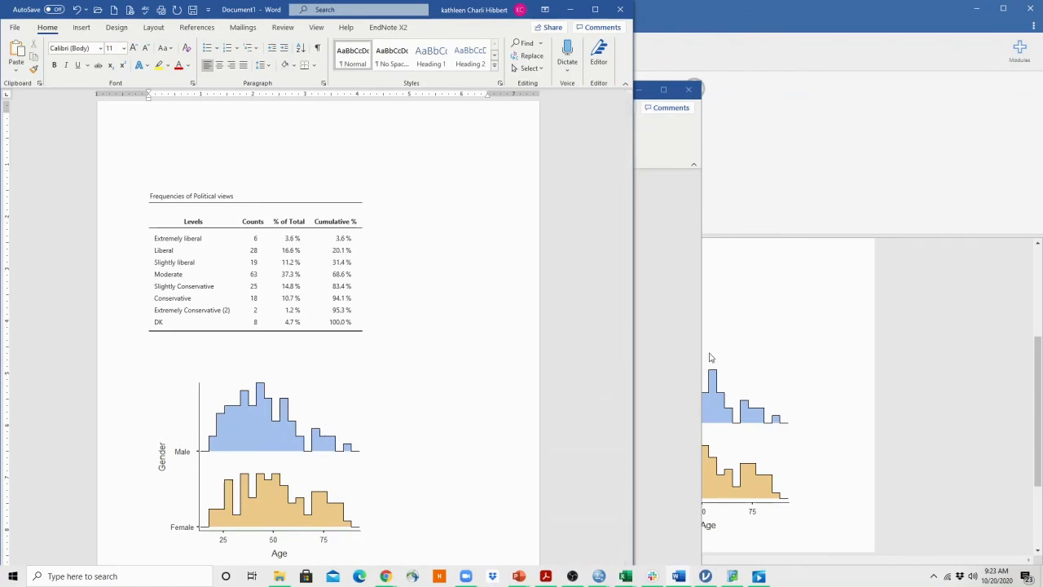
Return to jamovi and replace Age with Happiness as the analysed variable, keeping the split by Gender
left_click(664, 327)
left_click(758, 333)
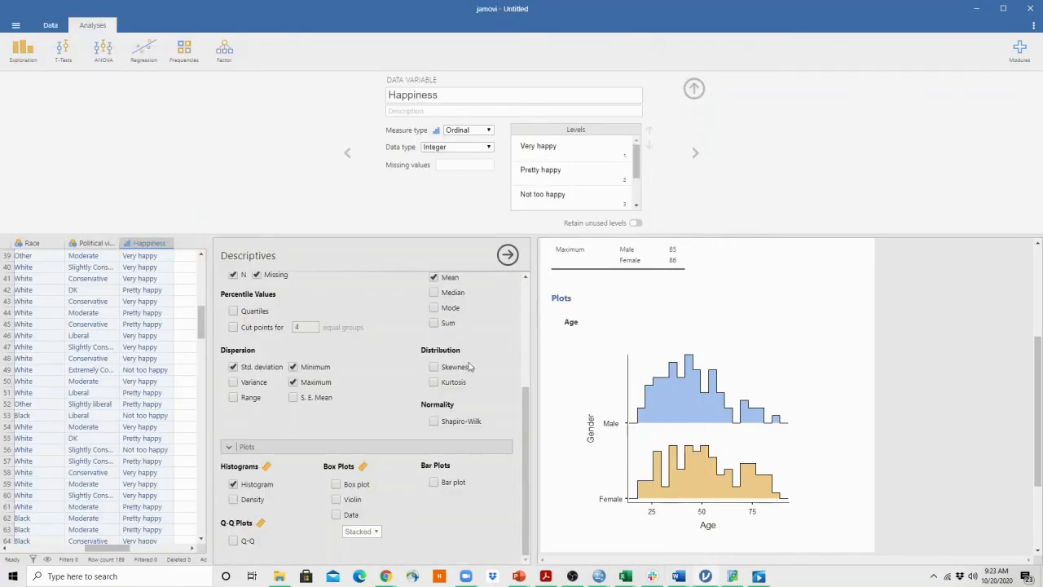
scroll(396, 410, "up", 5)
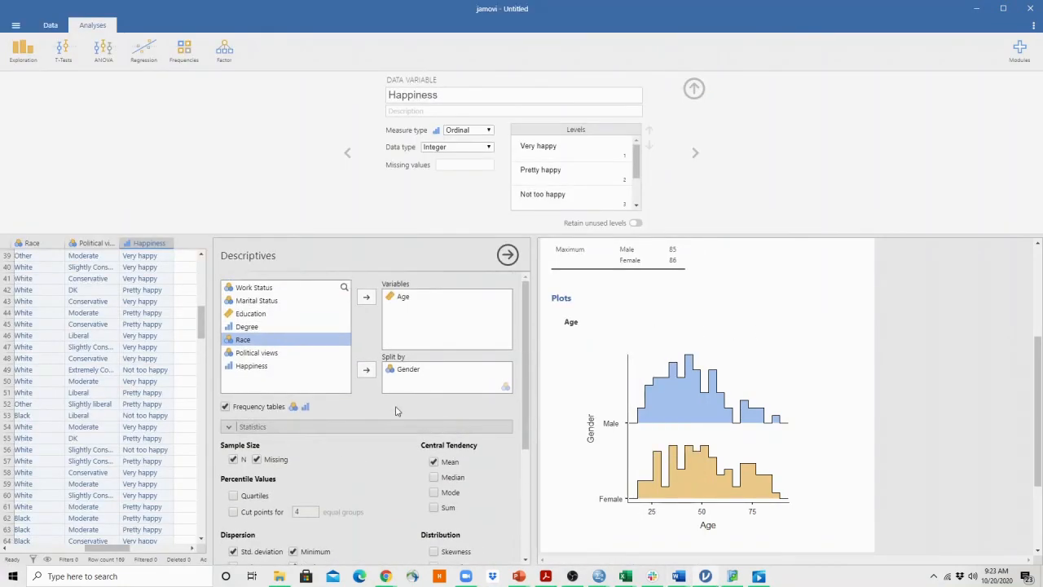
left_click(388, 297)
left_click(368, 297)
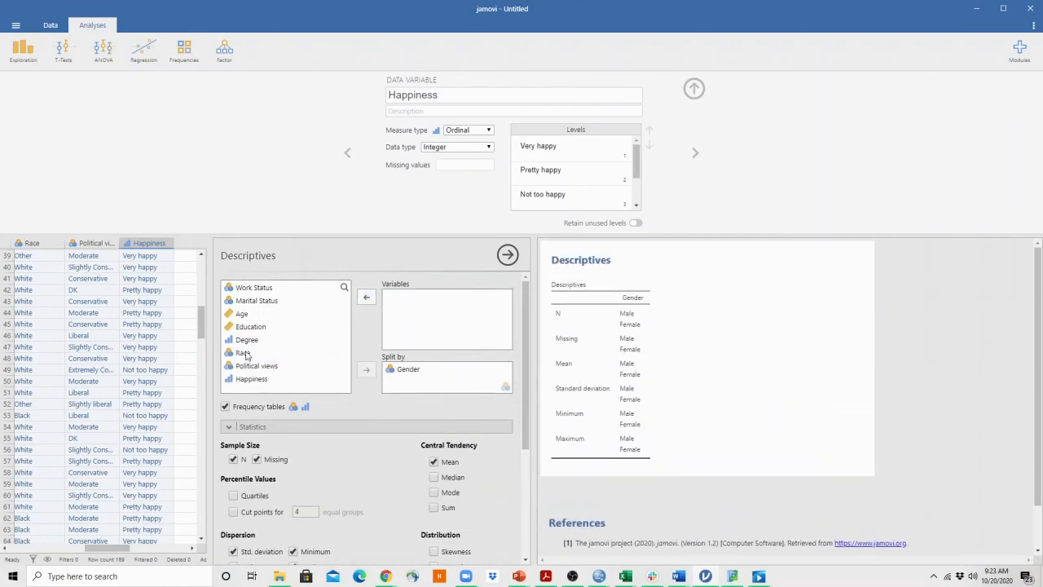
left_click(252, 380)
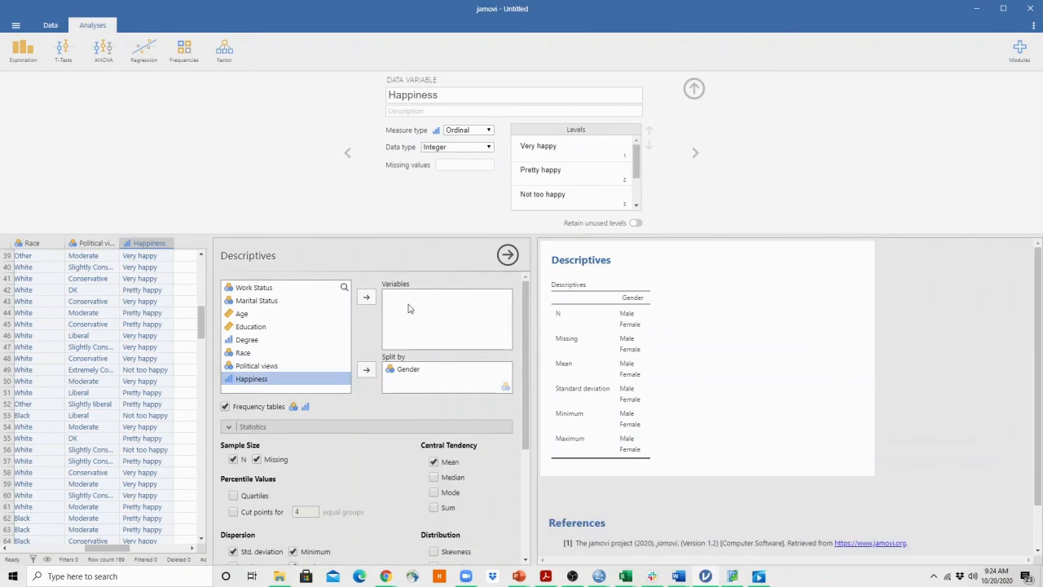
left_click(365, 299)
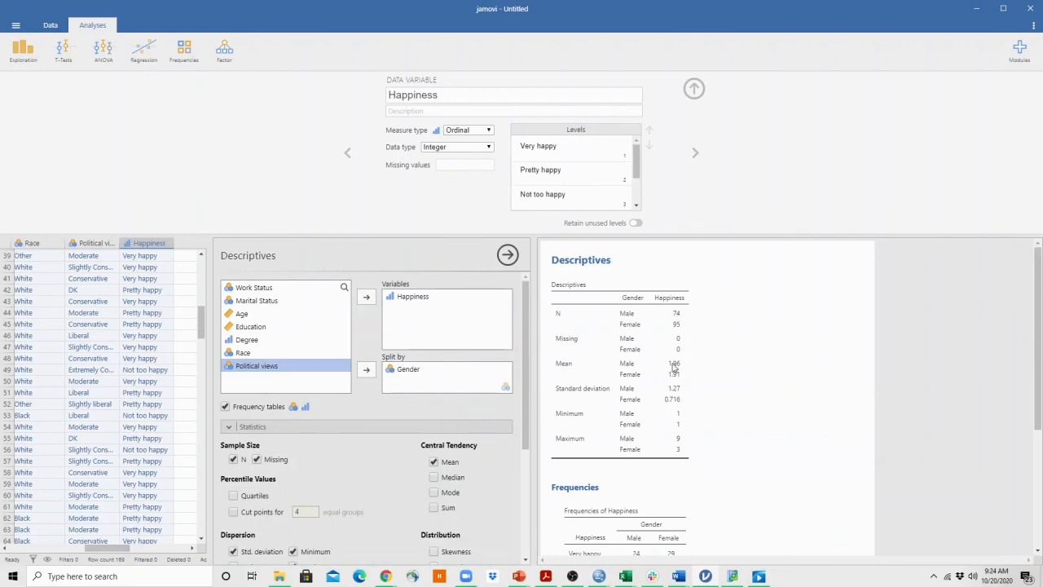
Report the median instead of the mean for Happiness and view its frequency table by Gender
left_click(434, 463)
left_click(434, 477)
scroll(704, 378, "down", 3)
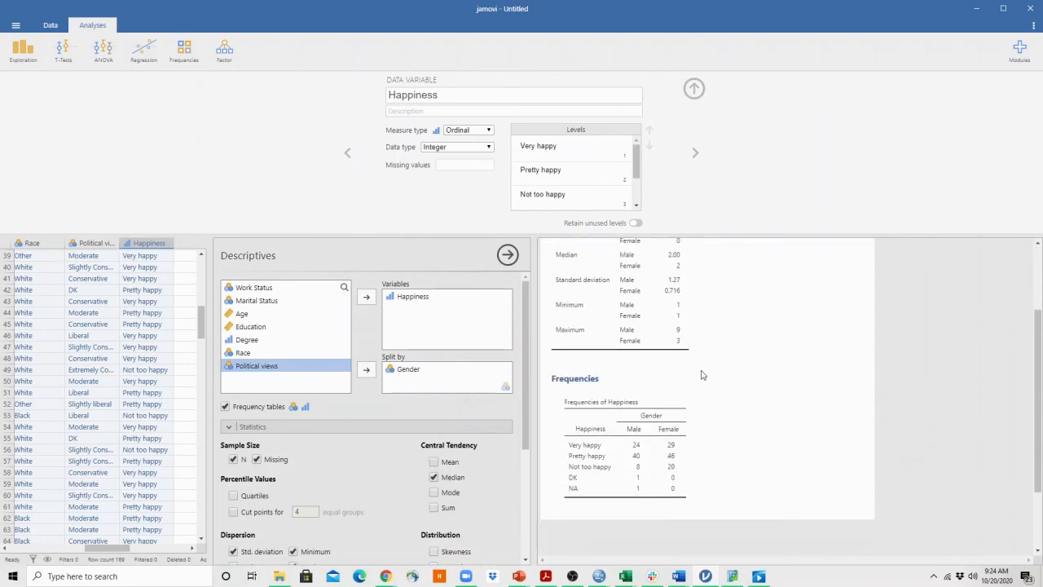
scroll(702, 375, "down", 1)
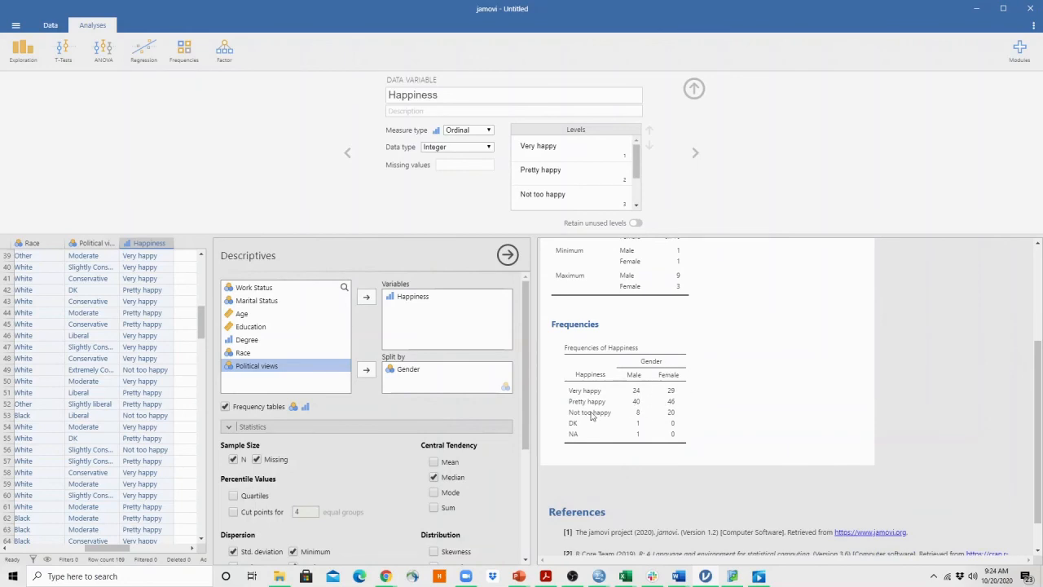
Replace the histogram with a bar plot of Happiness by Gender and view the resulting chart
scroll(332, 445, "down", 3)
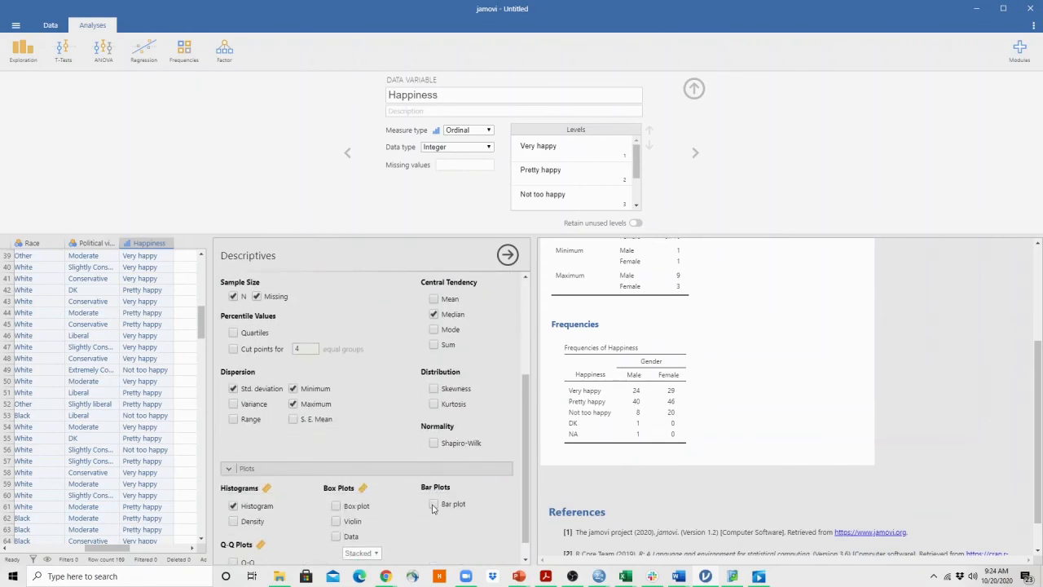
left_click(434, 505)
left_click(233, 506)
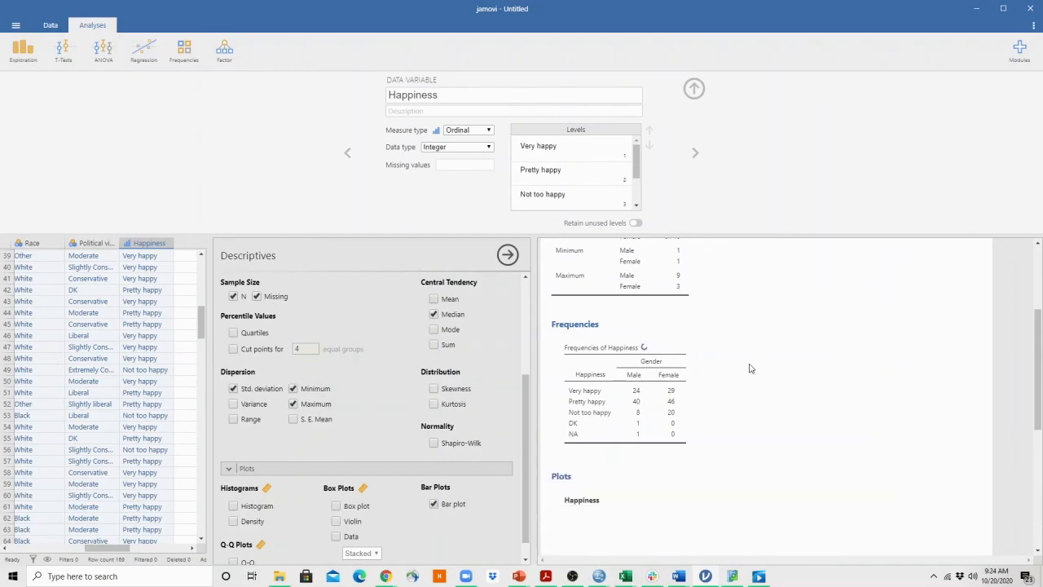
scroll(751, 368, "down", 2)
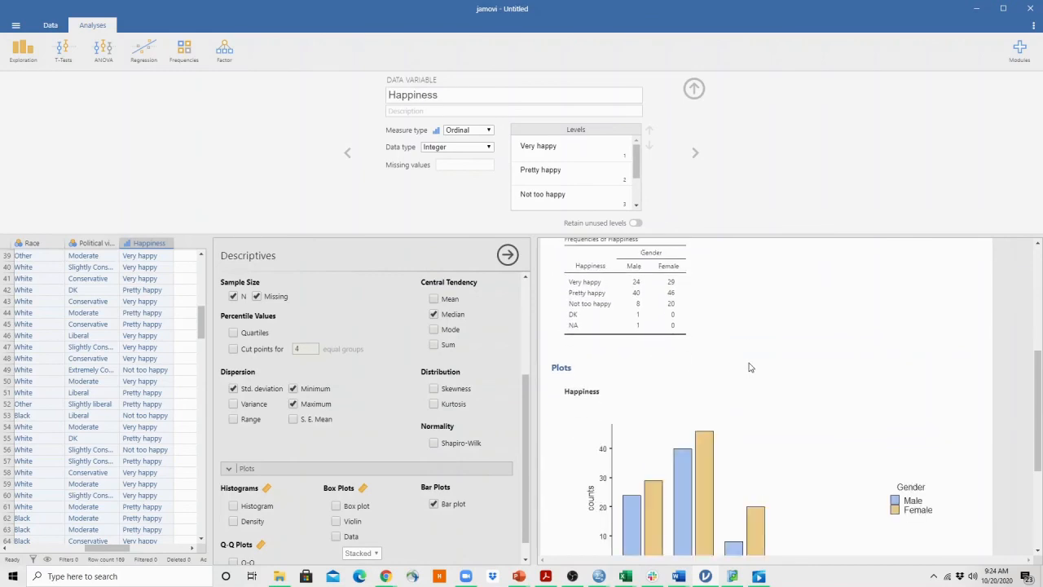
scroll(731, 368, "down", 3)
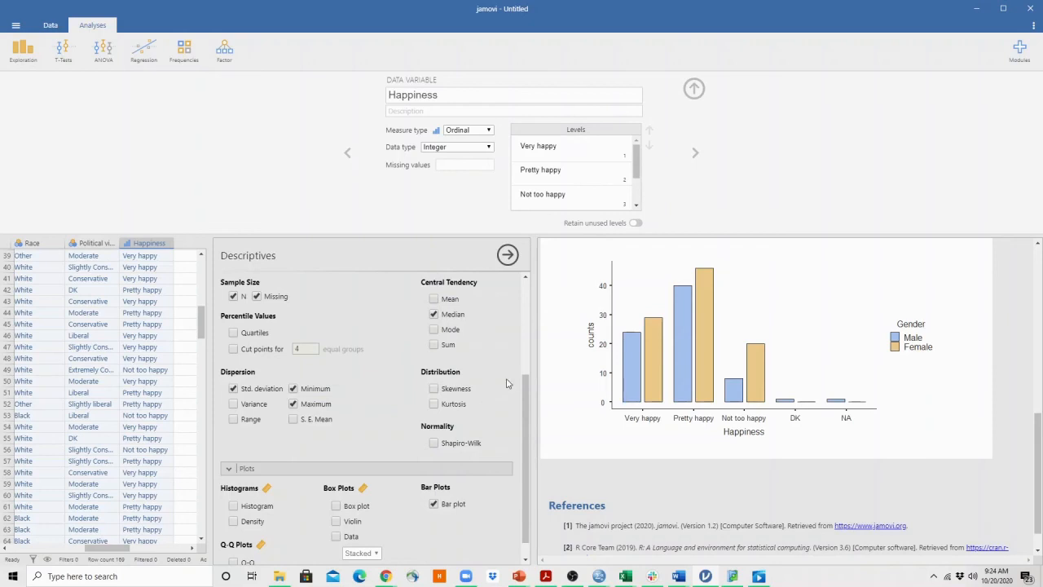
Close the variable setup for Happiness so the analysis options and results get more room
scroll(442, 324, "up", 5)
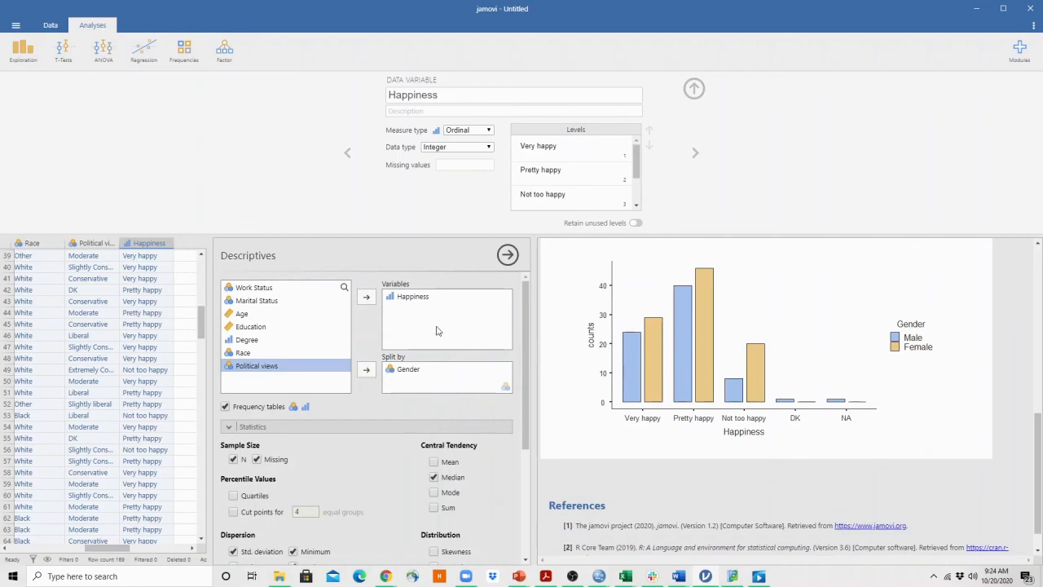
left_click(507, 255)
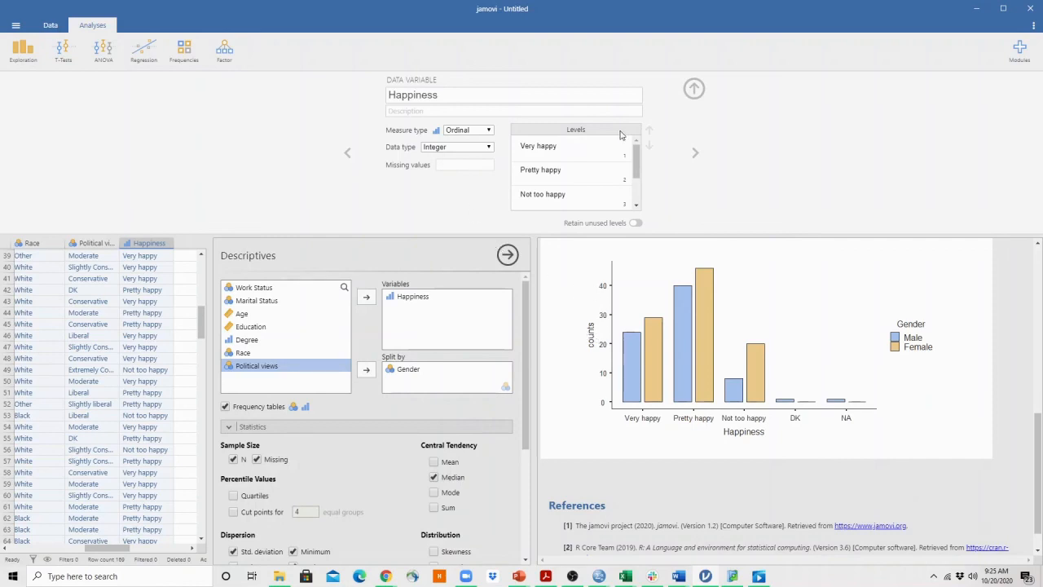
left_click(693, 88)
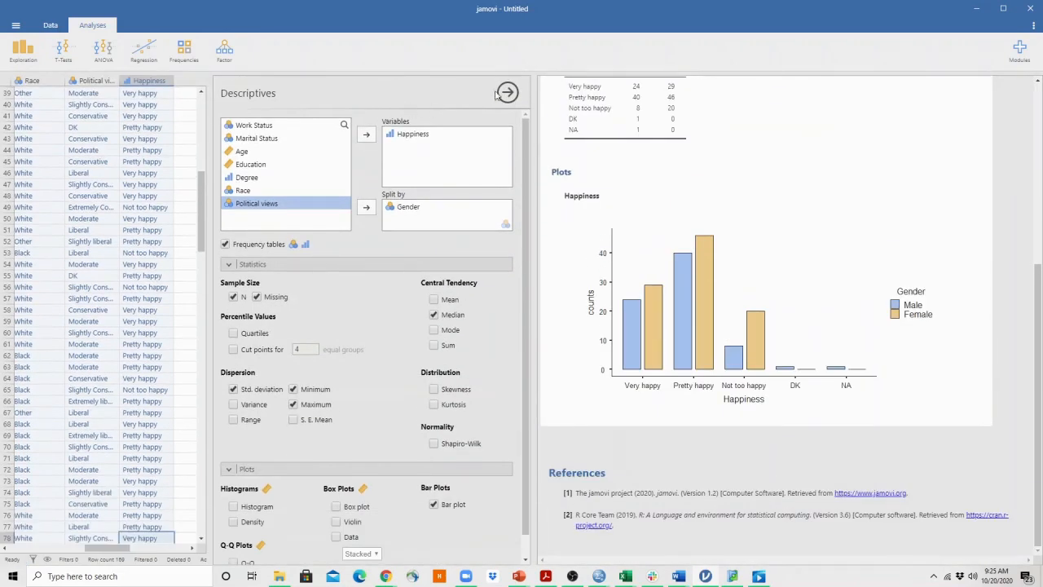
Reopen the variable setup for Happiness from the data sheet and close it again
left_click(150, 82)
double_click(150, 82)
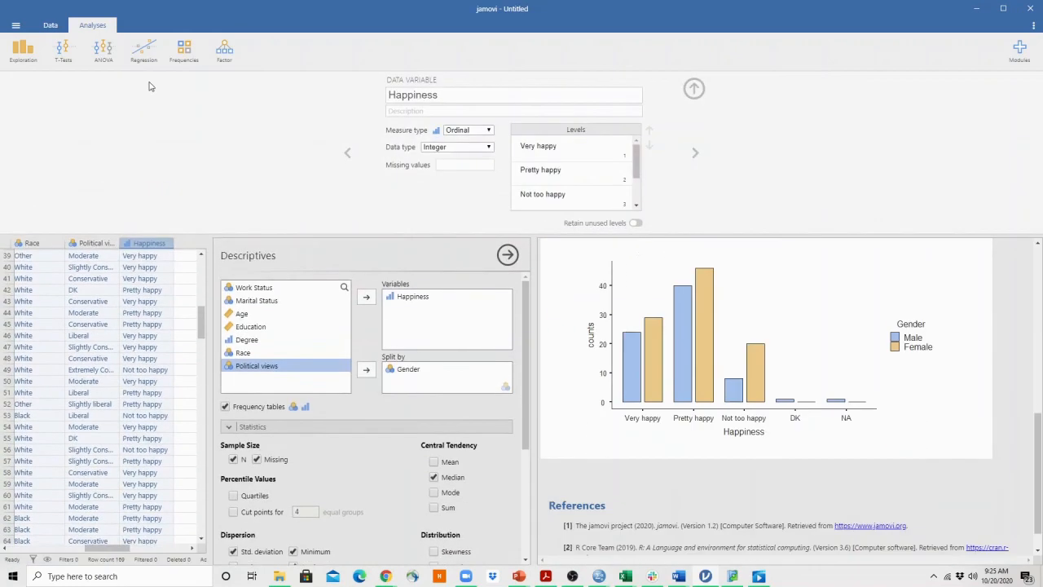
left_click(693, 88)
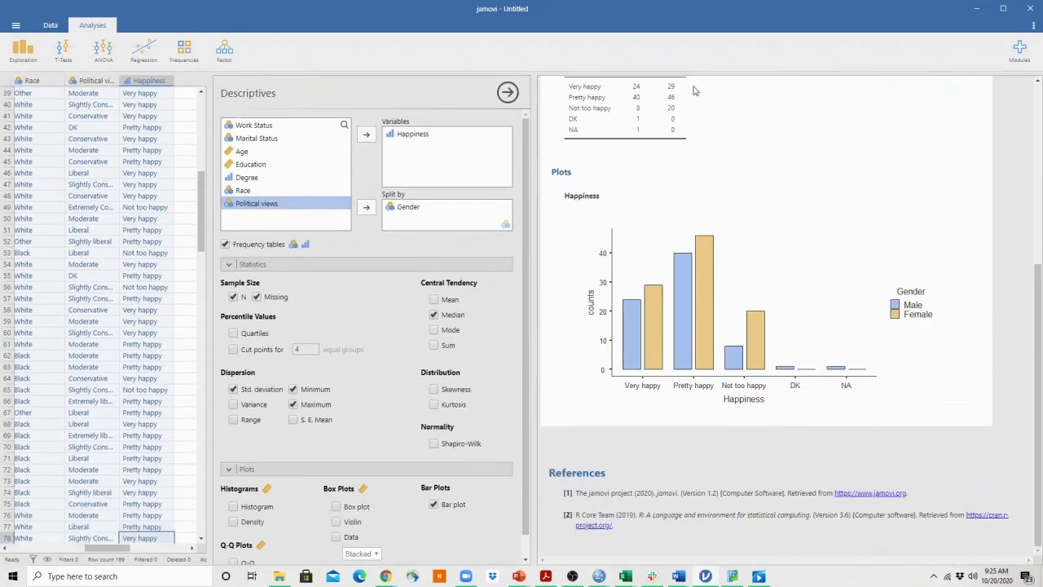
Switch from the analysis options to the data sheet and view it from the first row and the Work Status column
left_click(30, 53)
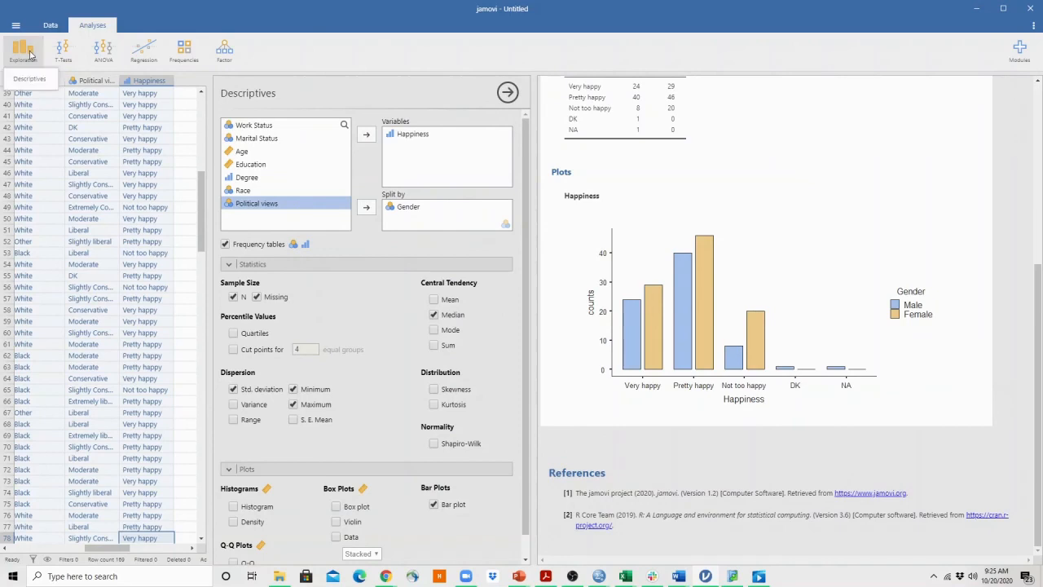
left_click(30, 57)
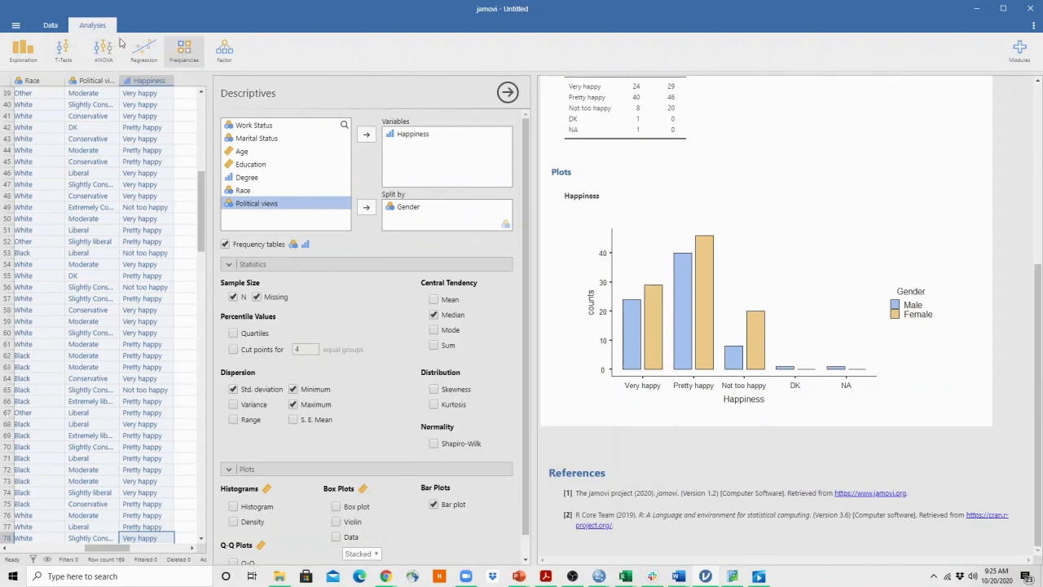
left_click(49, 25)
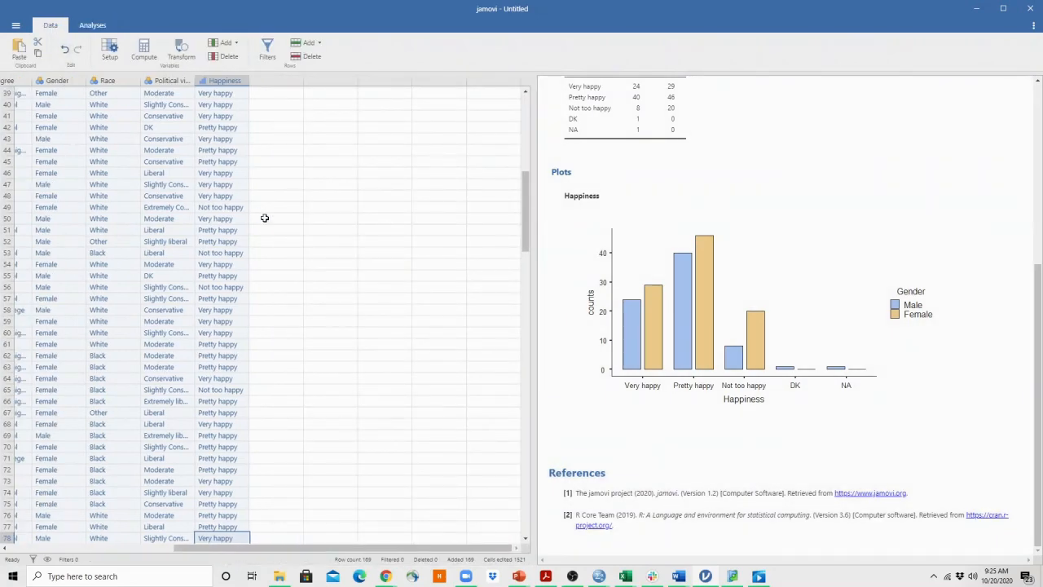
left_click_drag(190, 548, 41, 545)
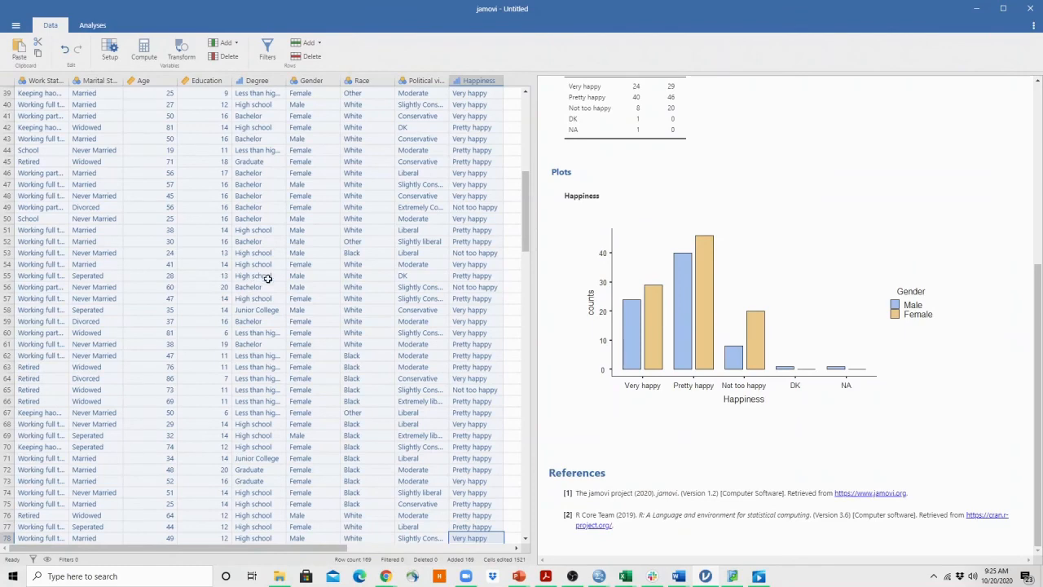
scroll(313, 295, "up", 12)
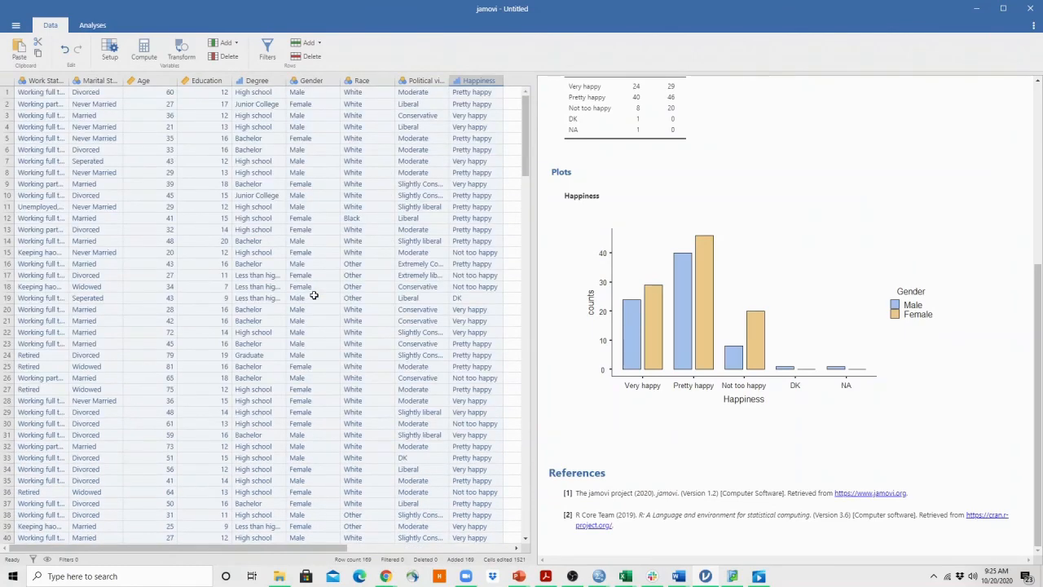